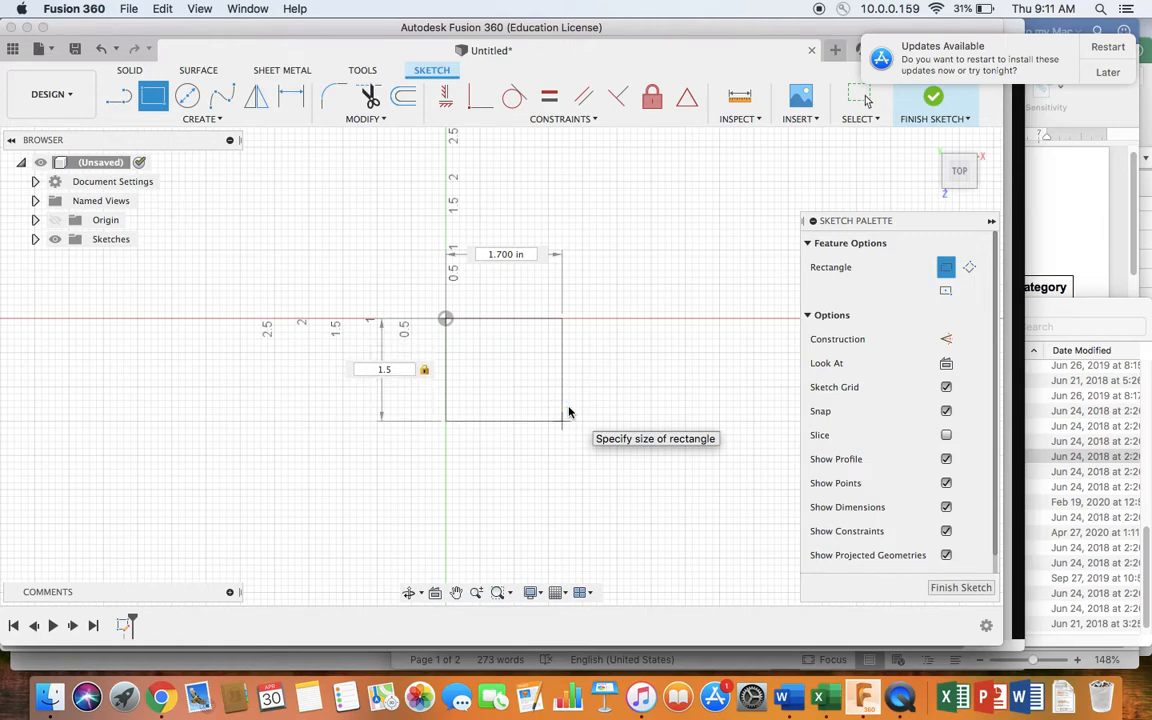
# Complete the base rectangle from the origin with a width of 0.875 in and a height of 1.5 in.
pyautogui.press('Tab')
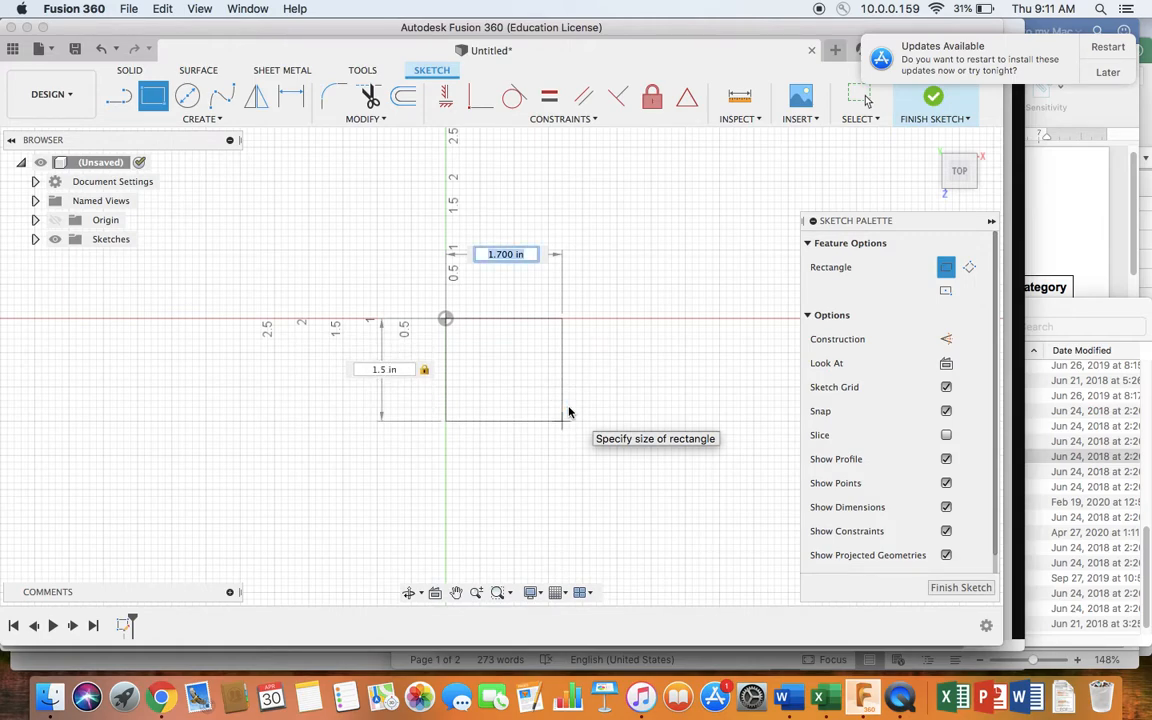
pyautogui.write('0.875')
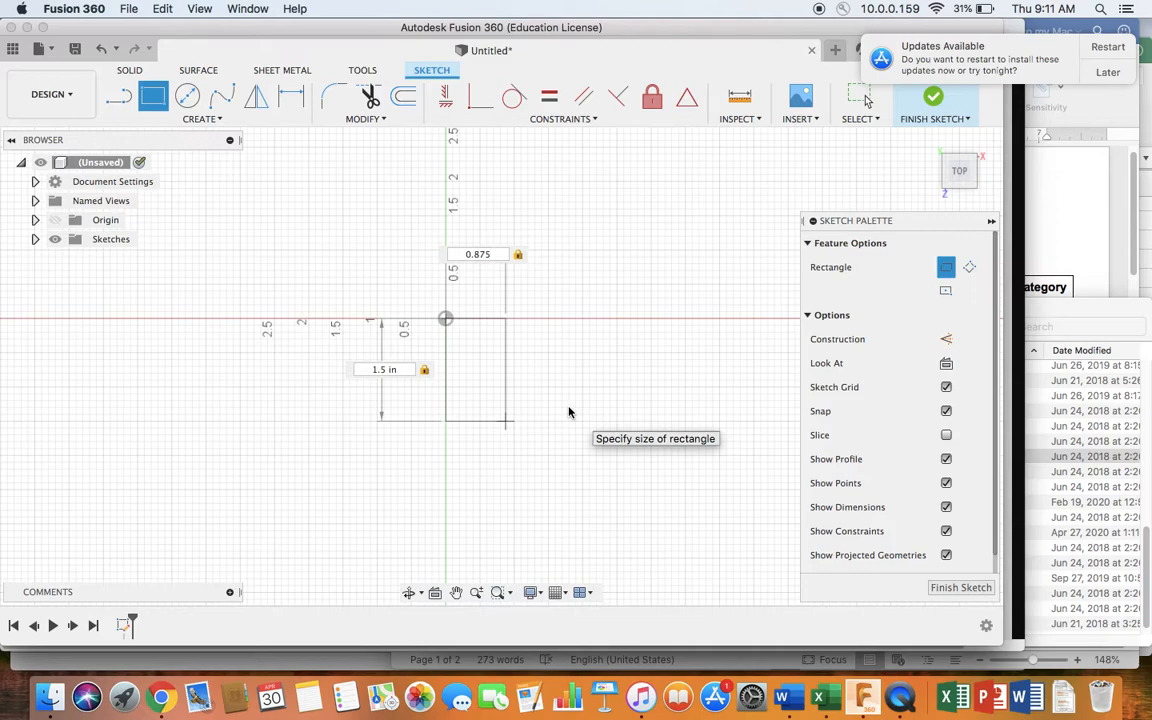
pyautogui.press('Return')
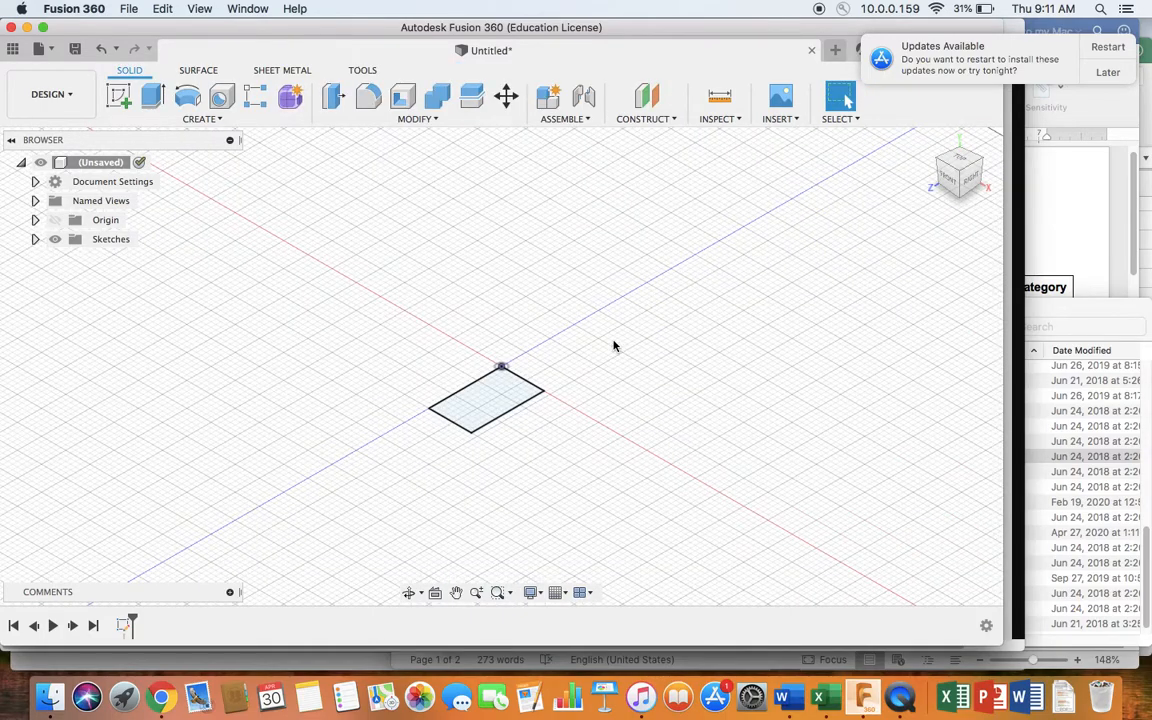
# Extrude the base rectangle profile upward 0.25 in as a new body.
pyautogui.scroll(5, 612, 343)
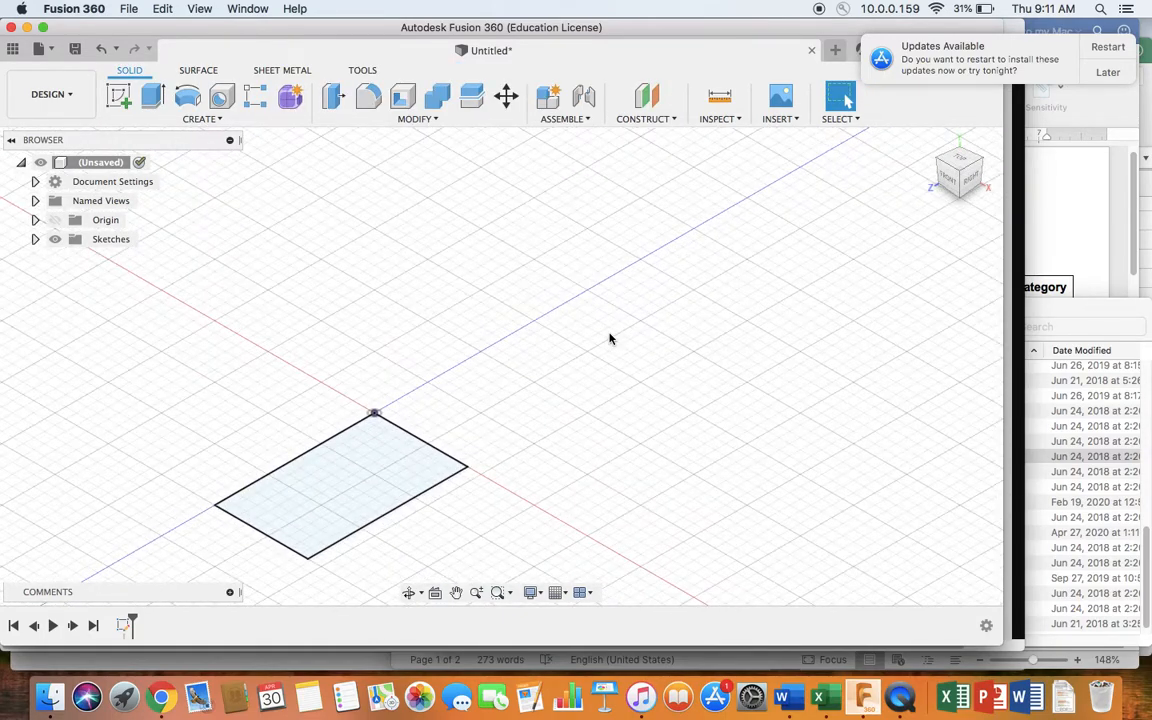
pyautogui.click(456, 592)
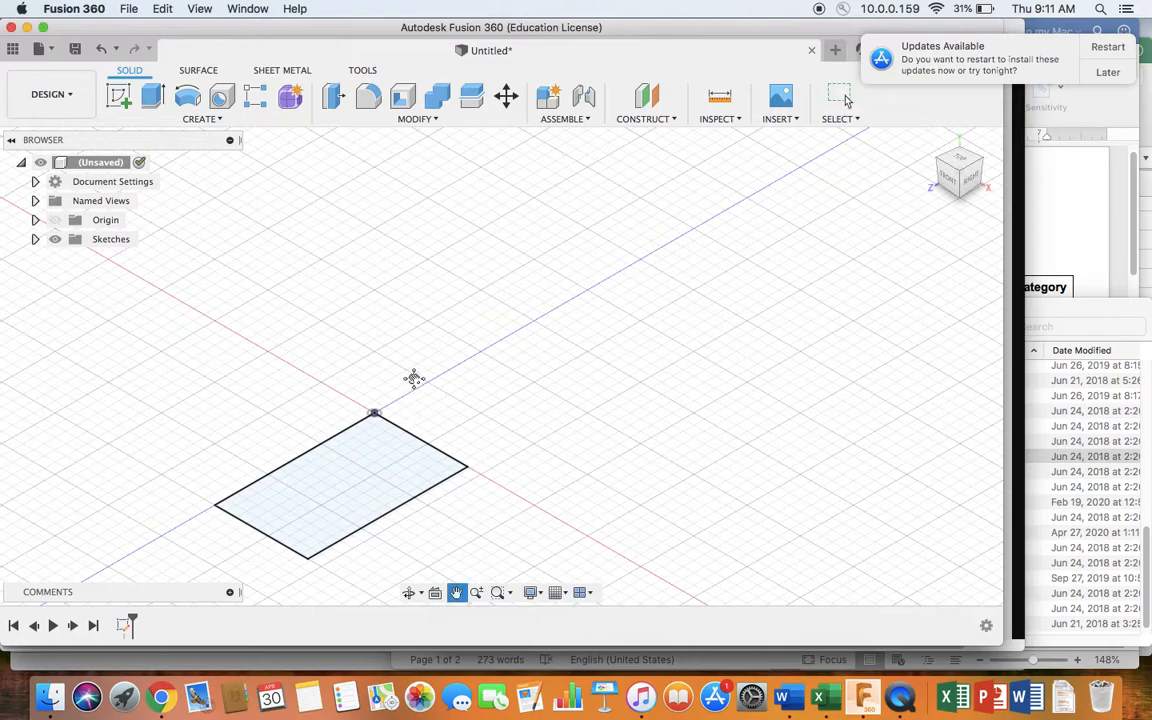
pyautogui.moveTo(361, 473); pyautogui.dragTo(515, 320)
pyautogui.press('Escape')
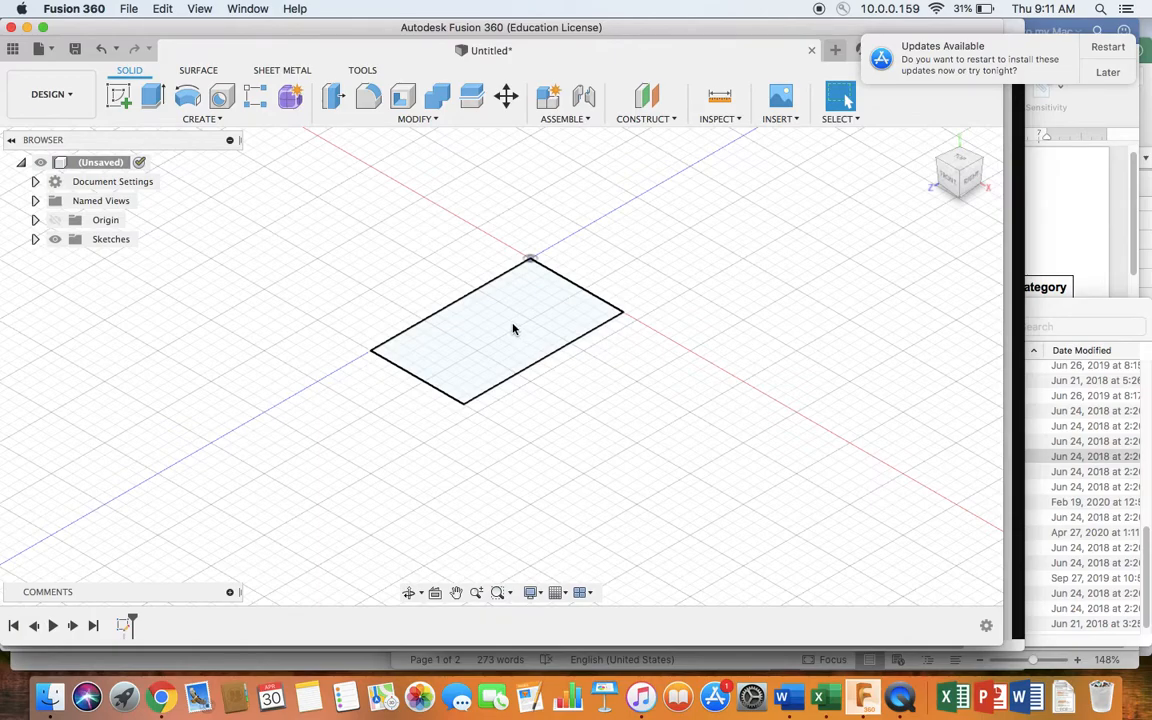
pyautogui.click(513, 329)
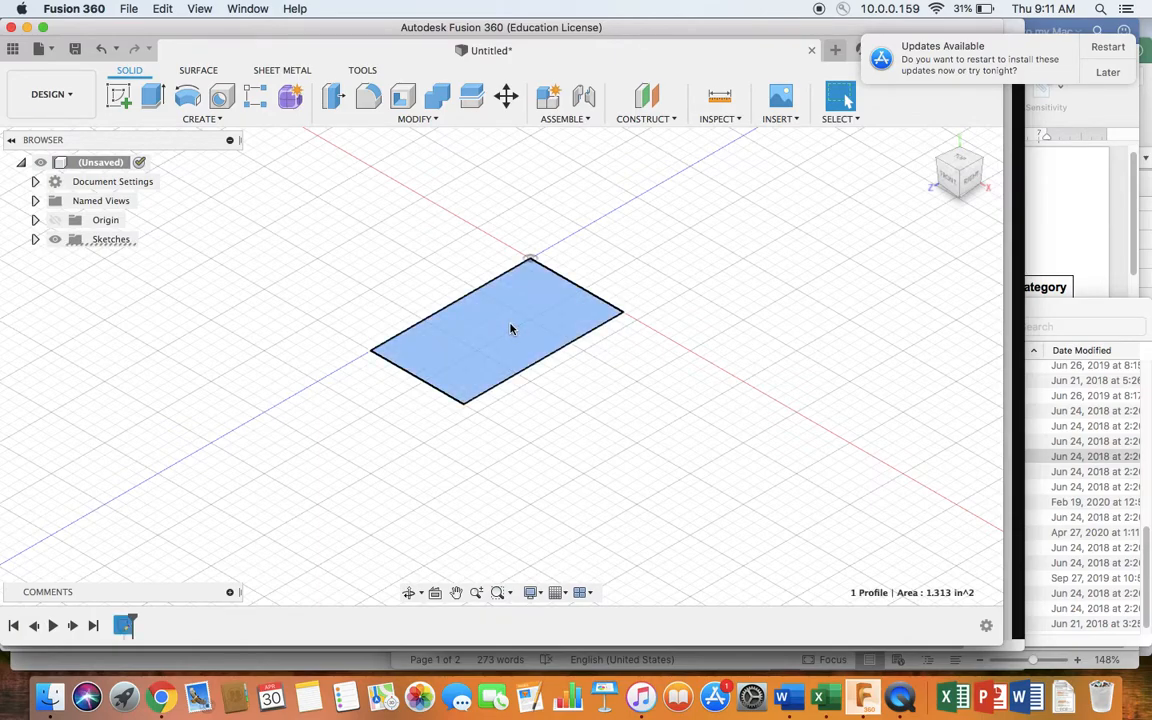
pyautogui.click(153, 96)
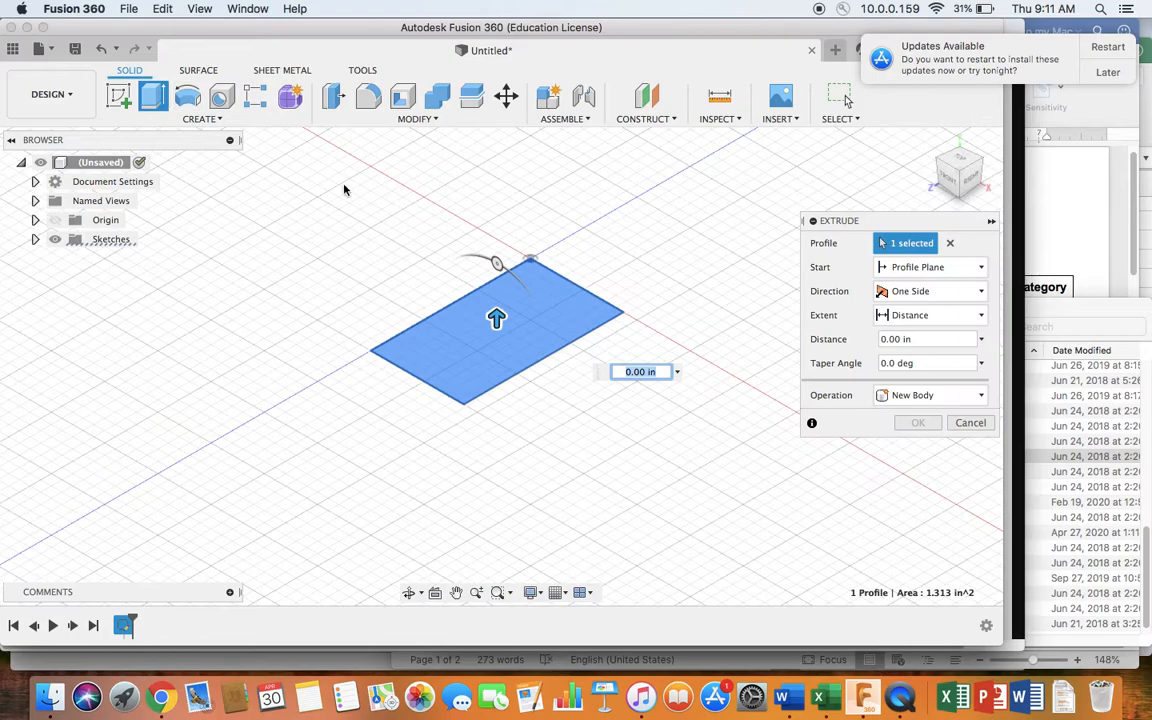
pyautogui.moveTo(496, 316); pyautogui.dragTo(496, 277)
pyautogui.click(899, 339)
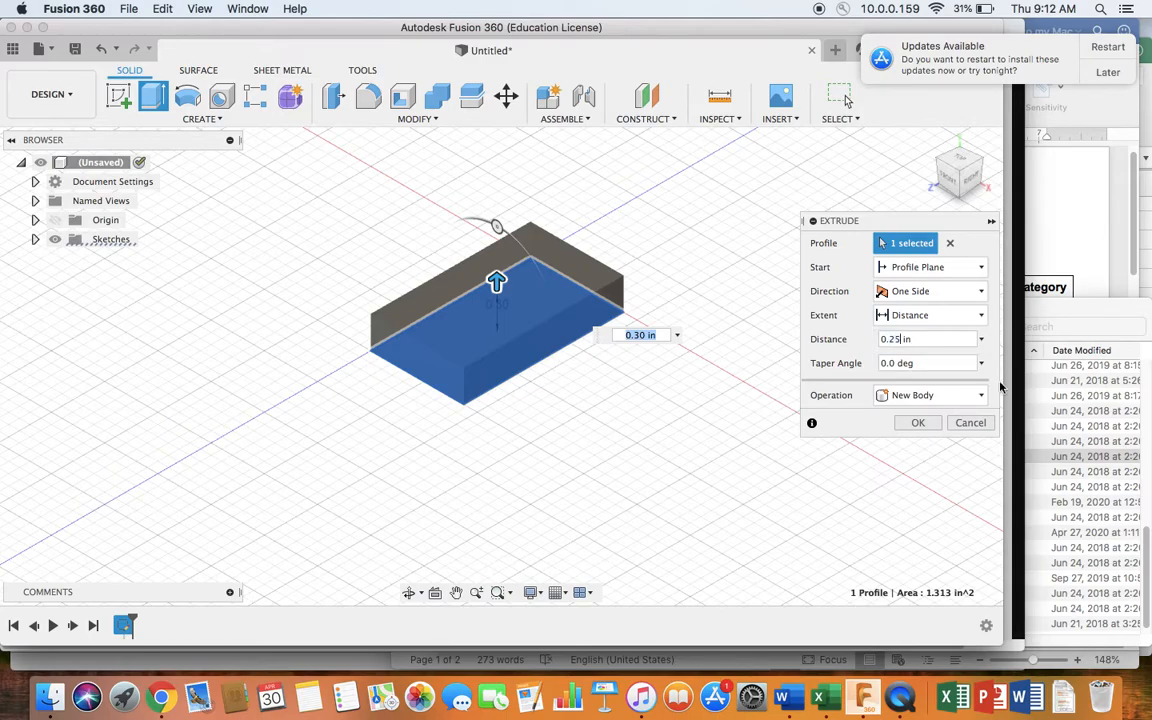
pyautogui.press('Return')
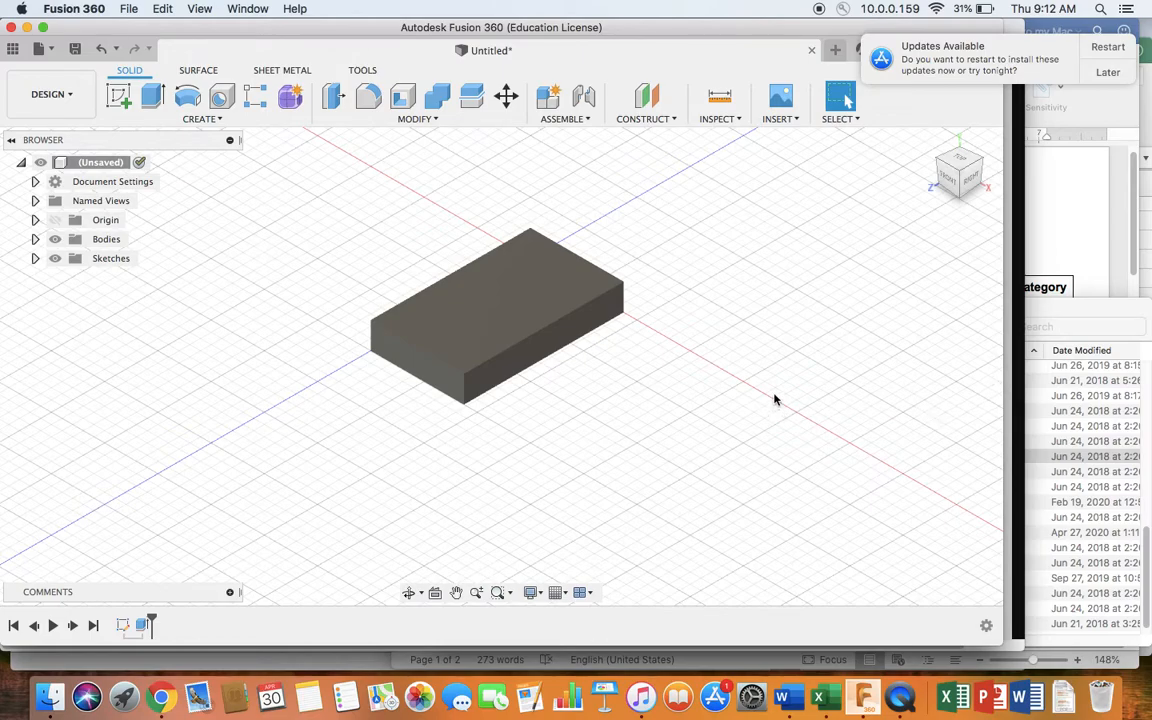
# Look at the block from the front and examine the Fig. 13.30 isometric drawings in Chrome before returning to Fusion 360.
pyautogui.moveTo(946, 183); pyautogui.dragTo(951, 186)
pyautogui.click(951, 186)
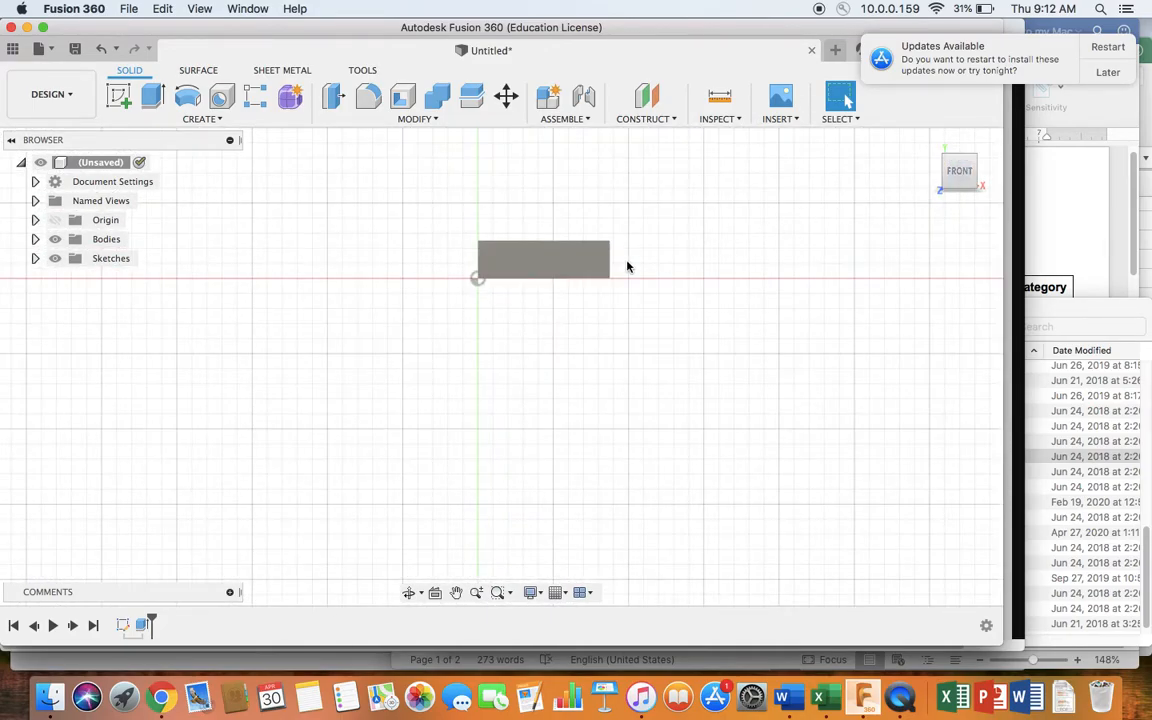
pyautogui.scroll(10, 626, 266)
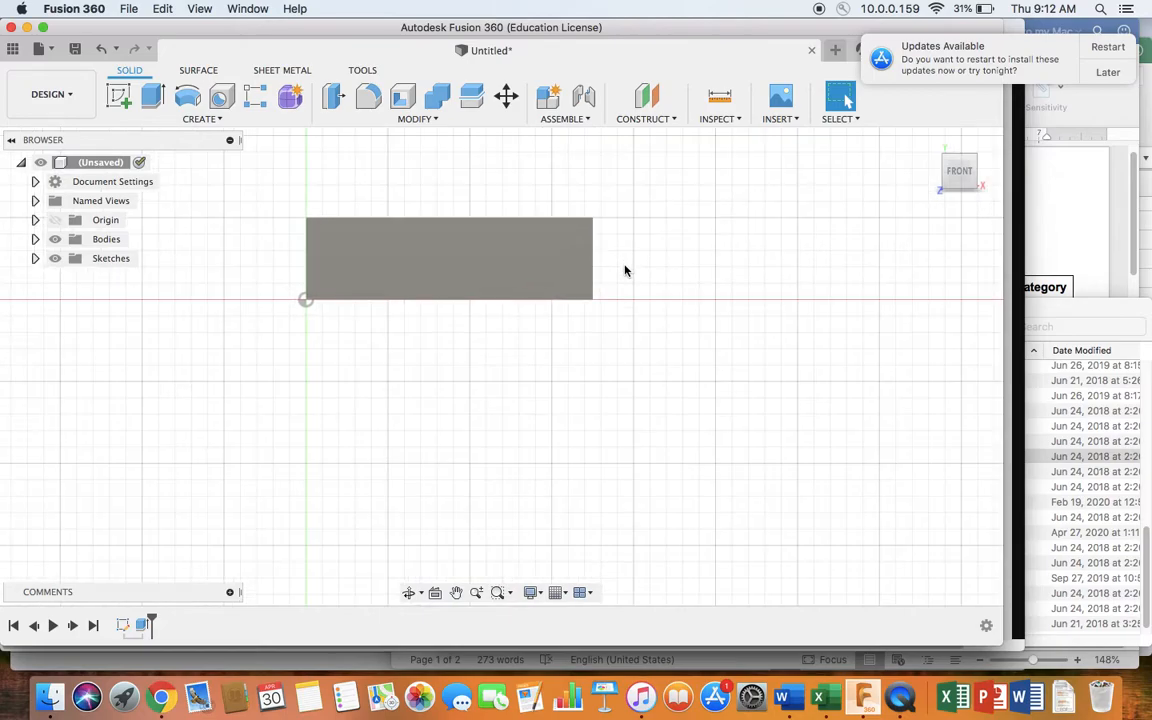
pyautogui.click(457, 592)
pyautogui.moveTo(460, 273); pyautogui.dragTo(527, 436)
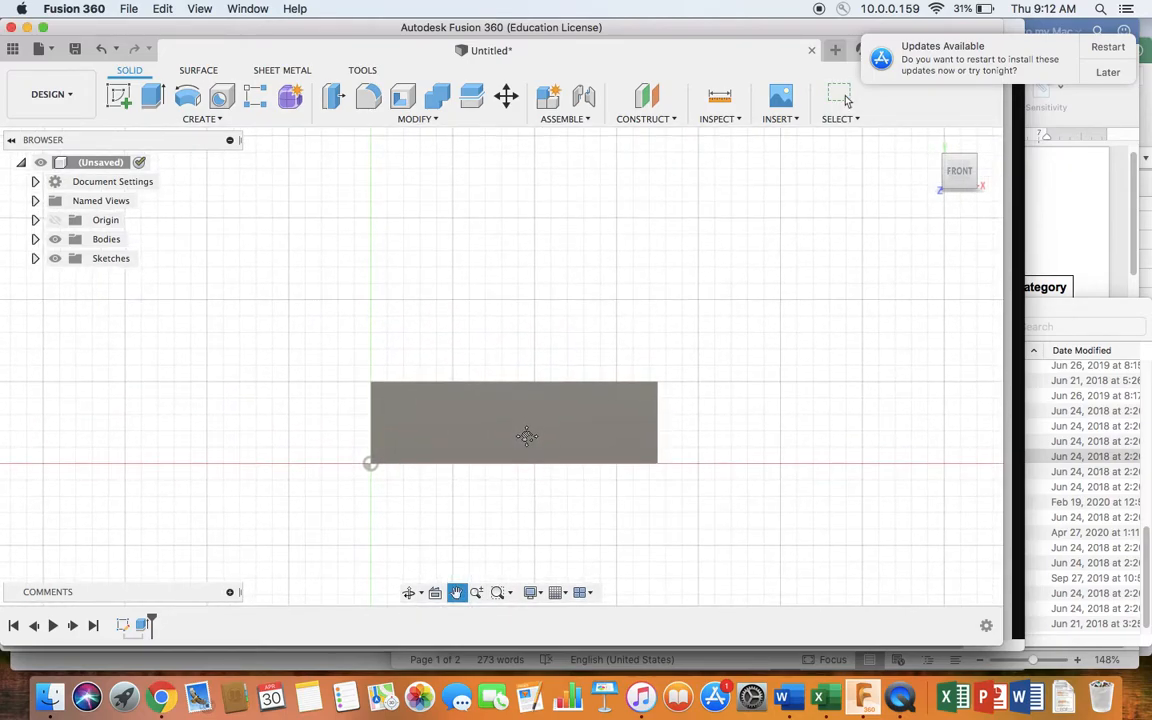
pyautogui.press('Escape')
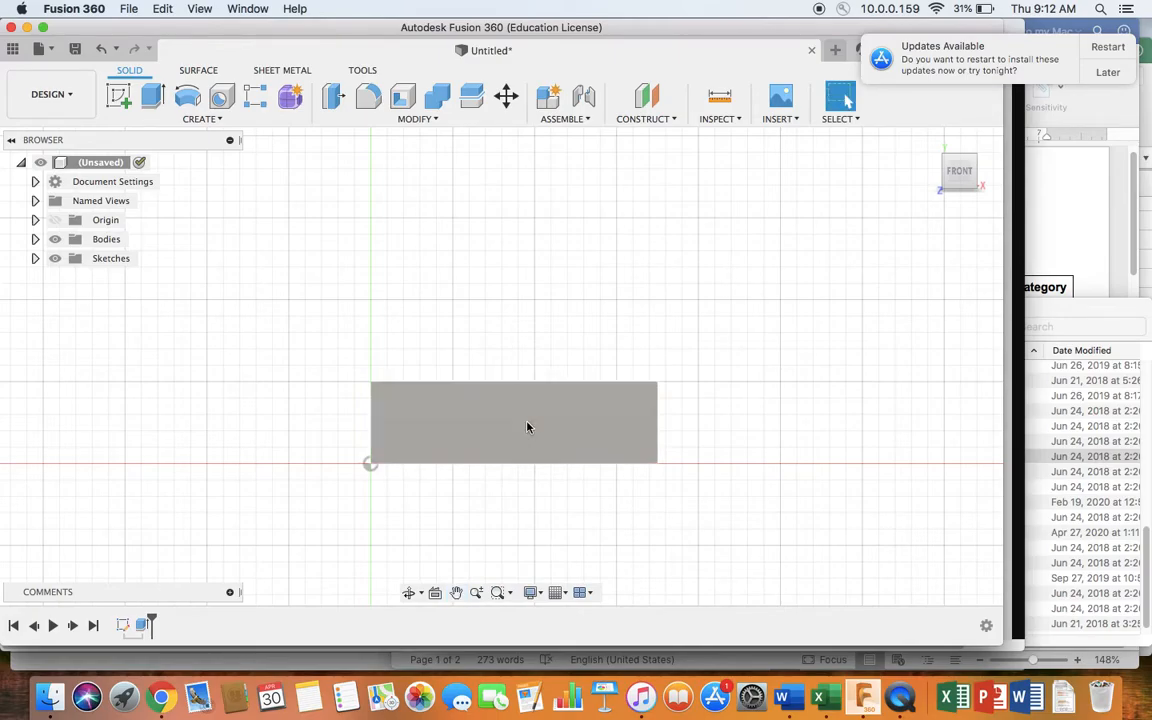
pyautogui.hotkey('ctrl', 'Up')
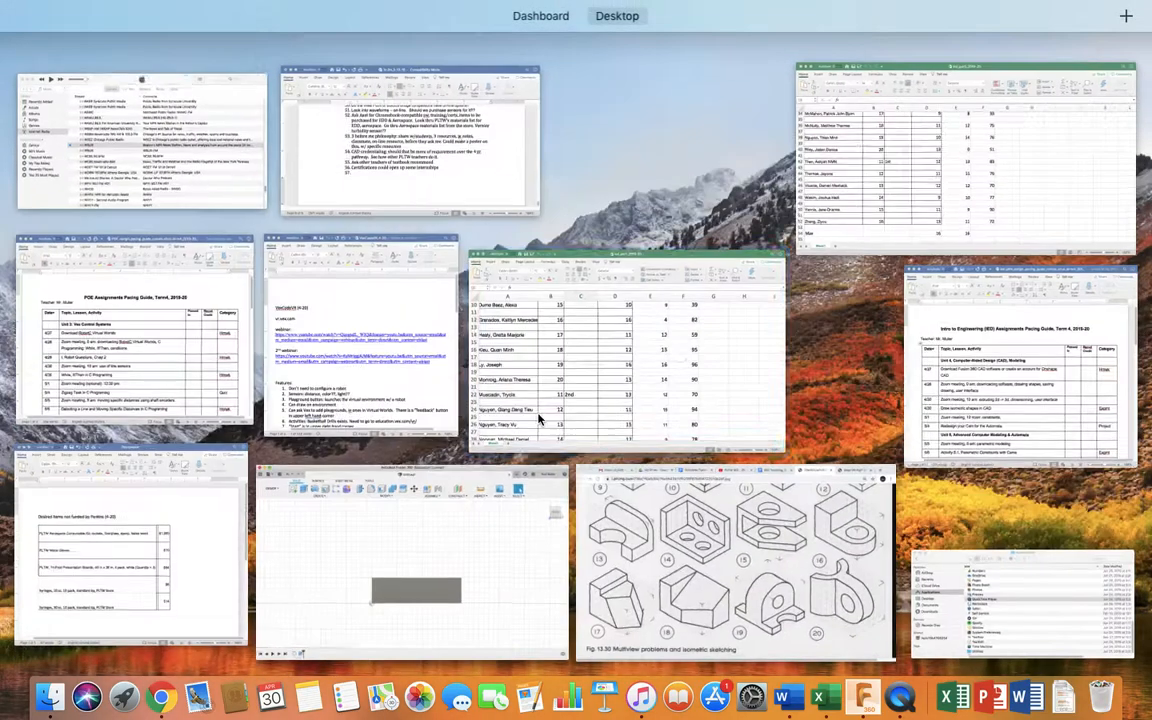
pyautogui.click(634, 482)
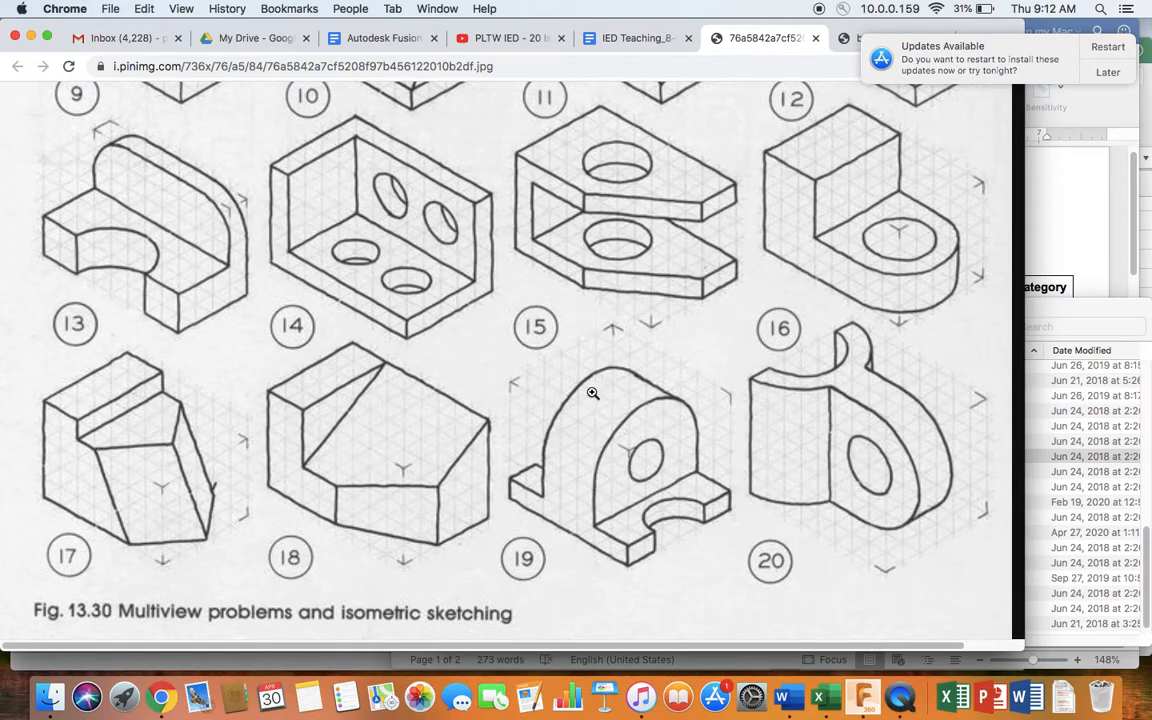
pyautogui.hotkey('ctrl', 'Up')
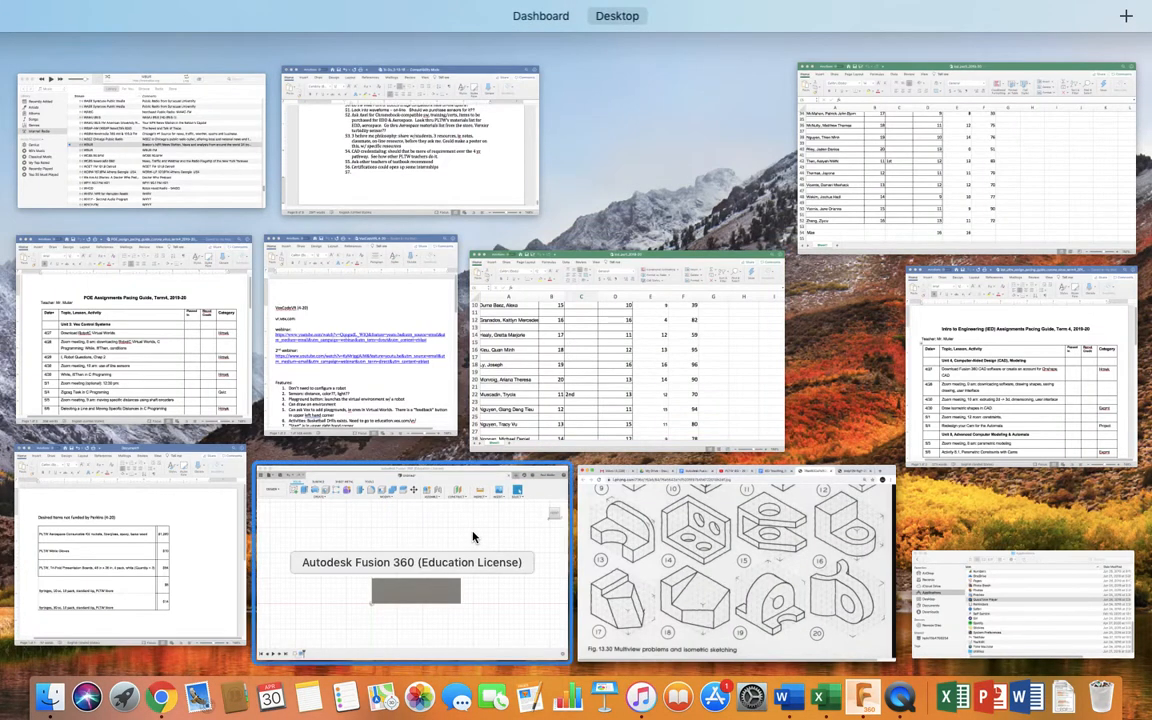
pyautogui.click(473, 537)
# Sketch an upright rectangle 1.5 in high and 0.375 in wide from the origin on the front plane, and finish the sketch.
pyautogui.rightClick(486, 278)
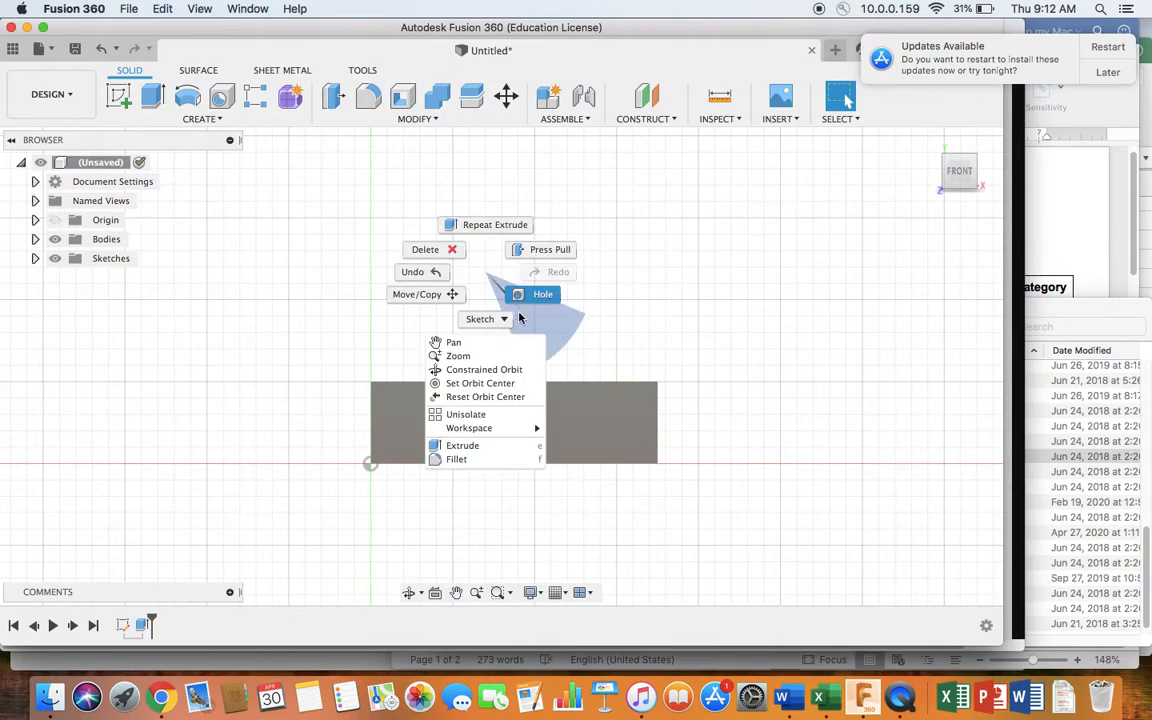
pyautogui.click(483, 316)
pyautogui.click(556, 293)
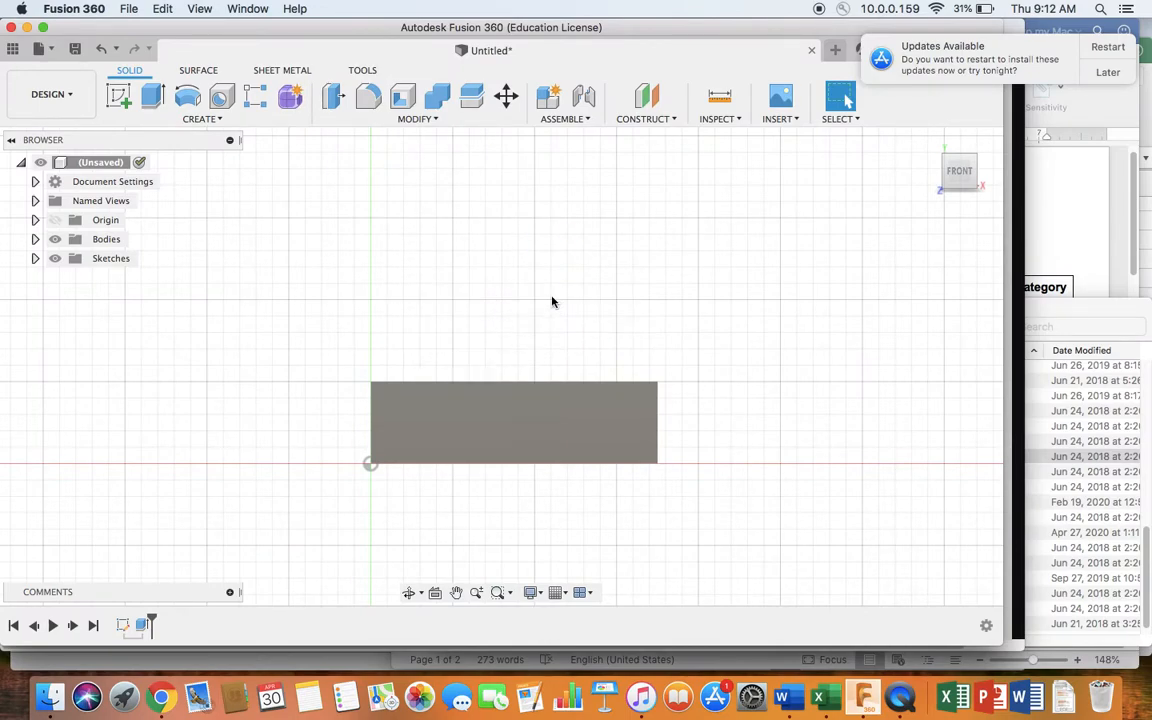
pyautogui.click(385, 479)
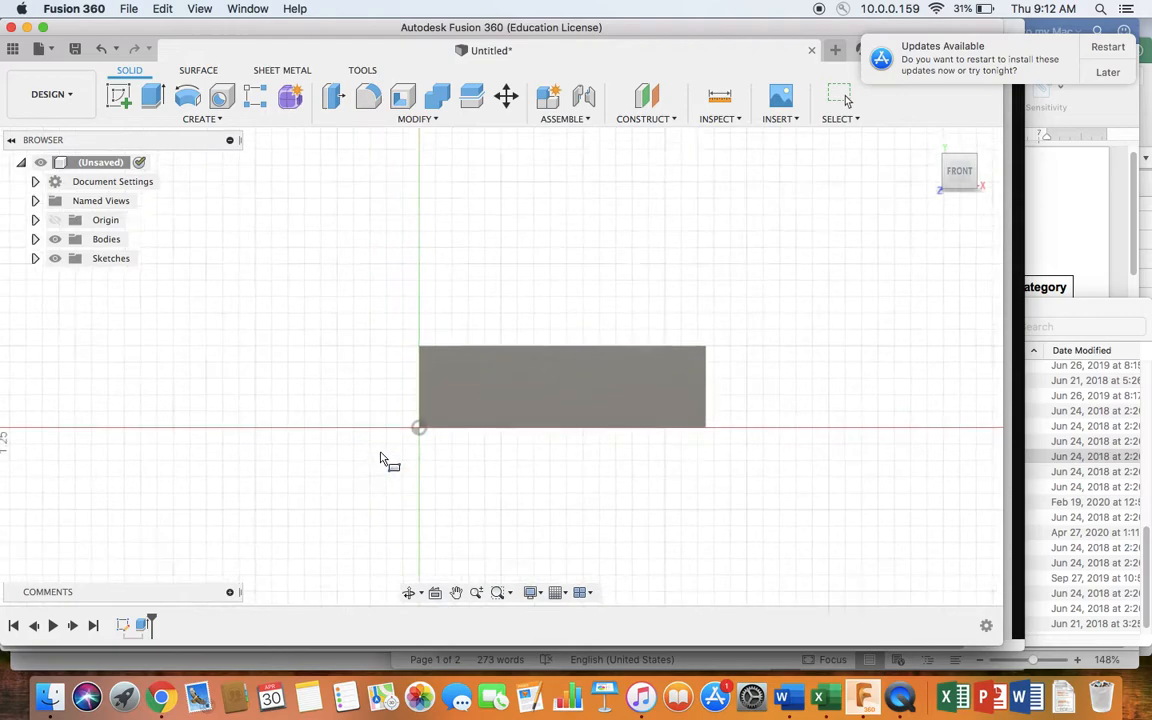
pyautogui.click(502, 368)
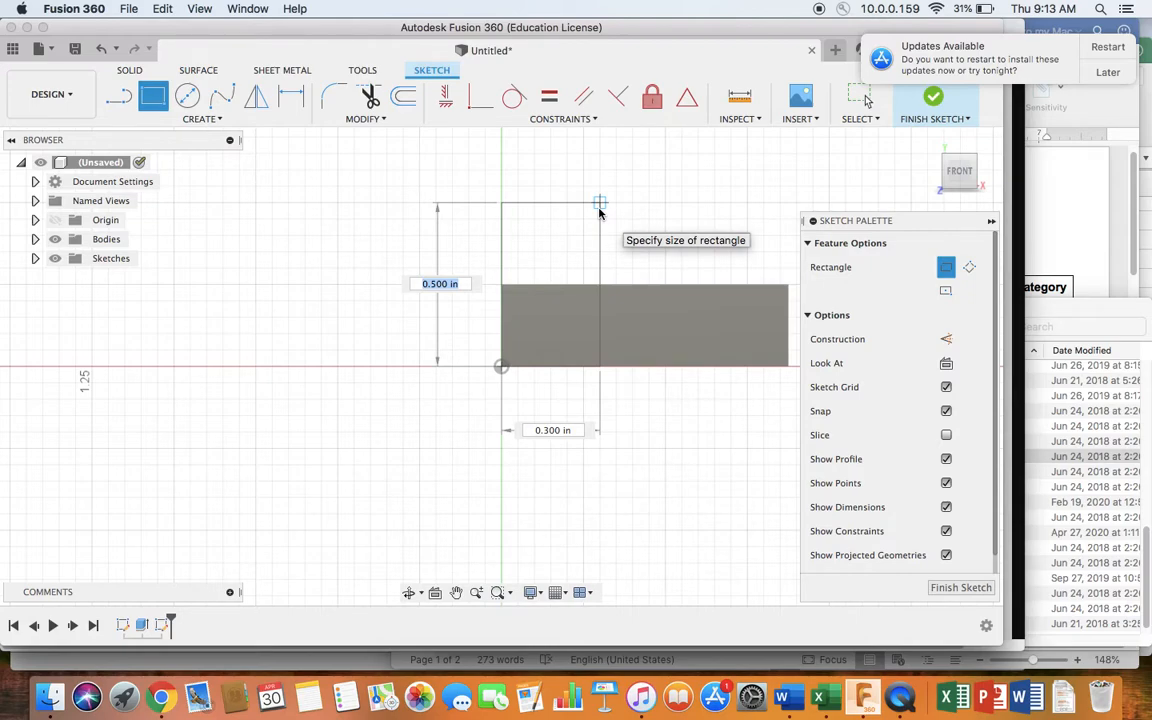
pyautogui.write('1.5')
pyautogui.press('Tab')
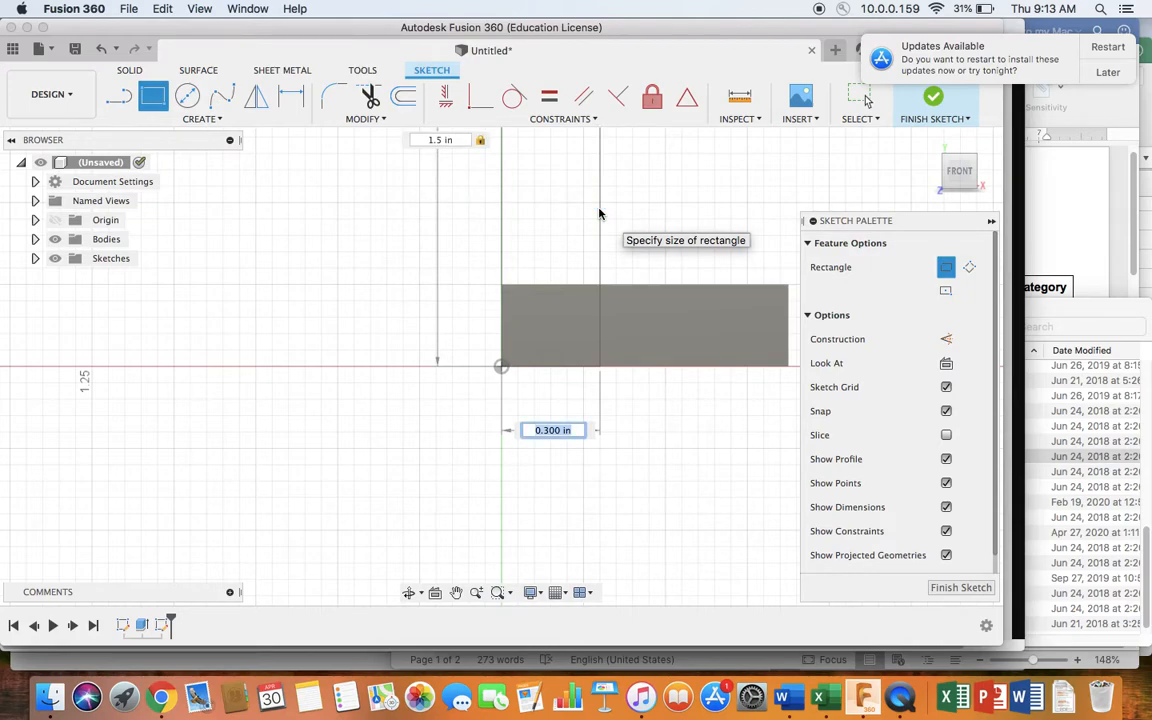
pyautogui.write('0')
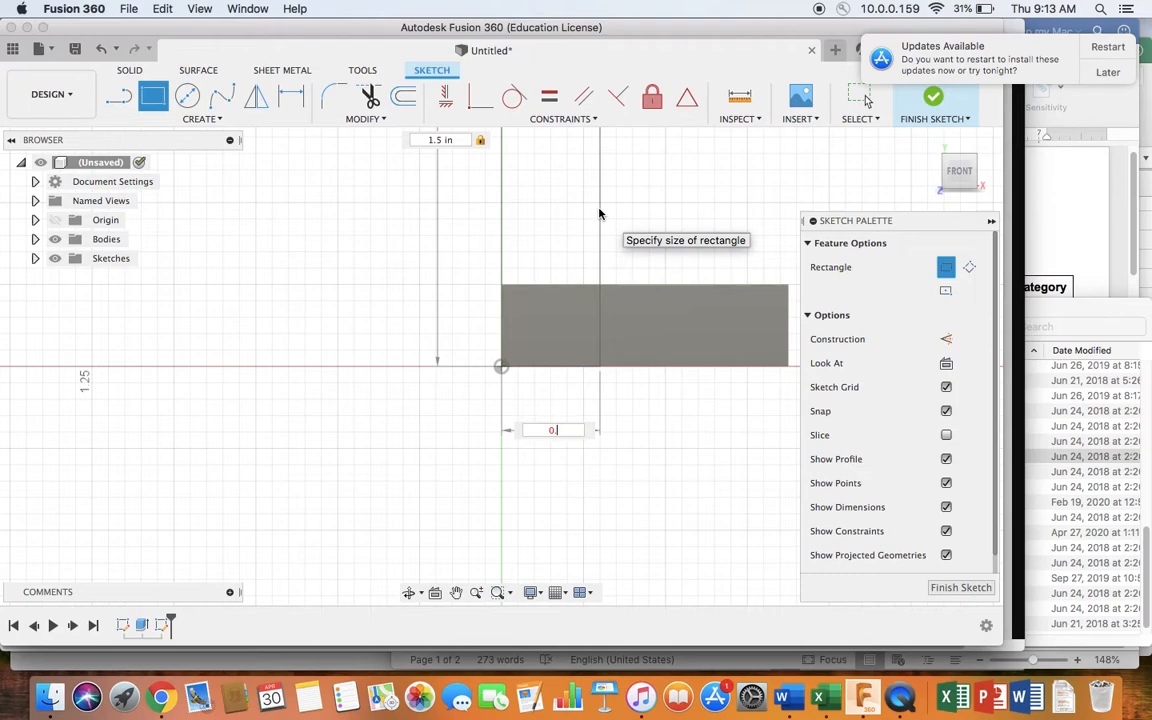
pyautogui.write('.375')
pyautogui.press('Tab')
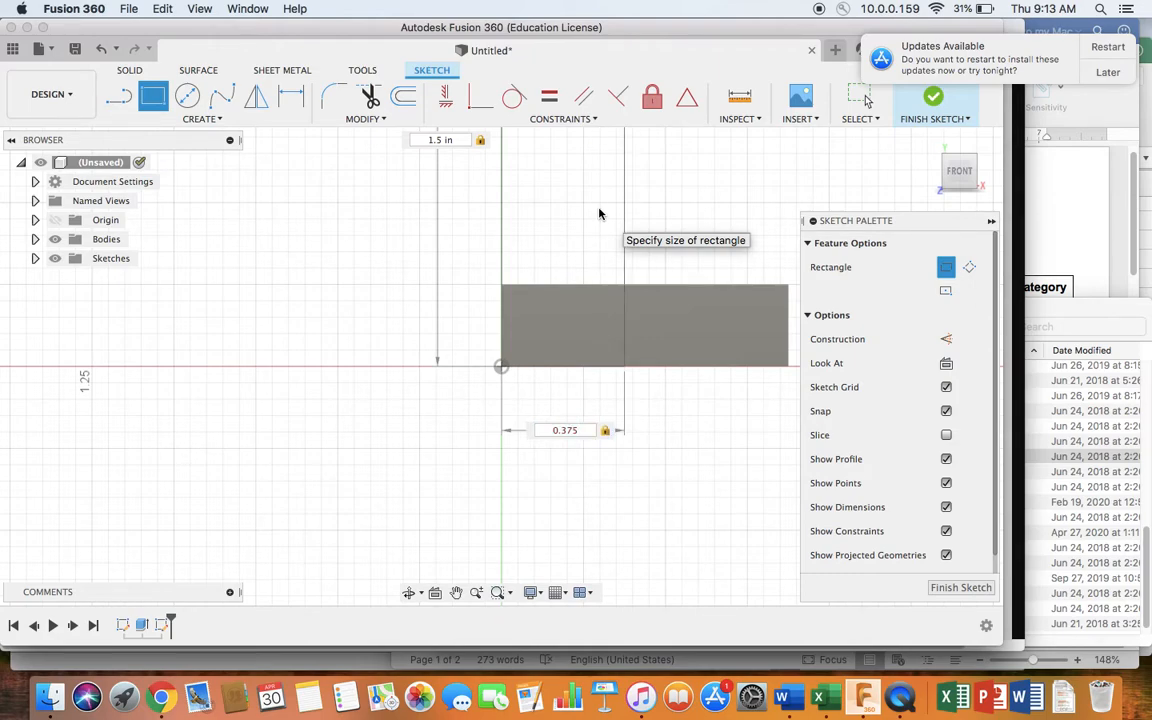
pyautogui.press('Return')
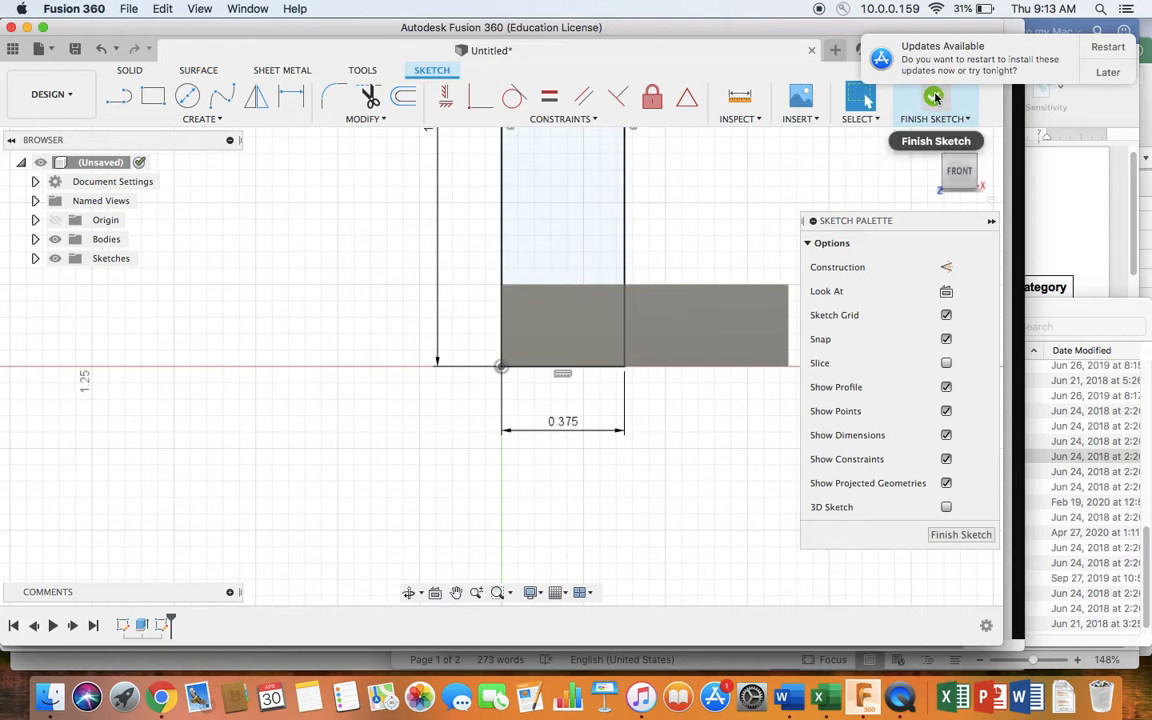
# Try extruding the upright rectangle profile 1.5 in along the block with the Cut operation.
pyautogui.click(456, 593)
pyautogui.moveTo(468, 237); pyautogui.dragTo(499, 364)
pyautogui.scroll(2, 499, 351)
pyautogui.scroll(-3, 499, 351)
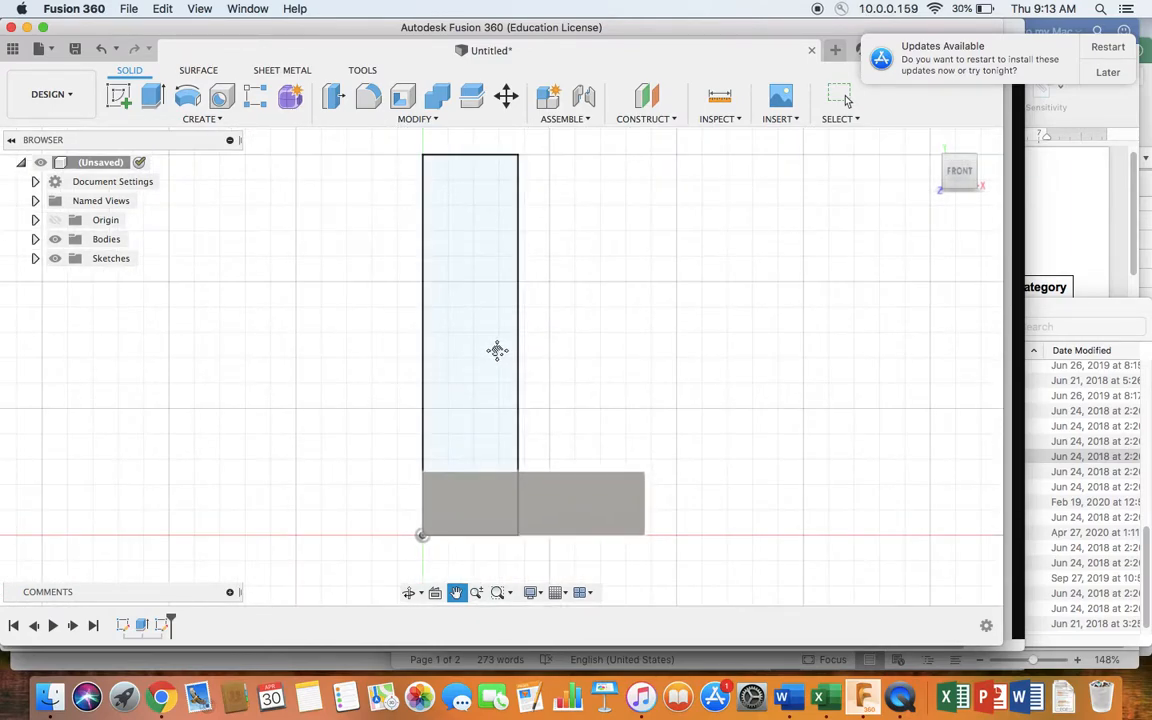
pyautogui.press('Escape')
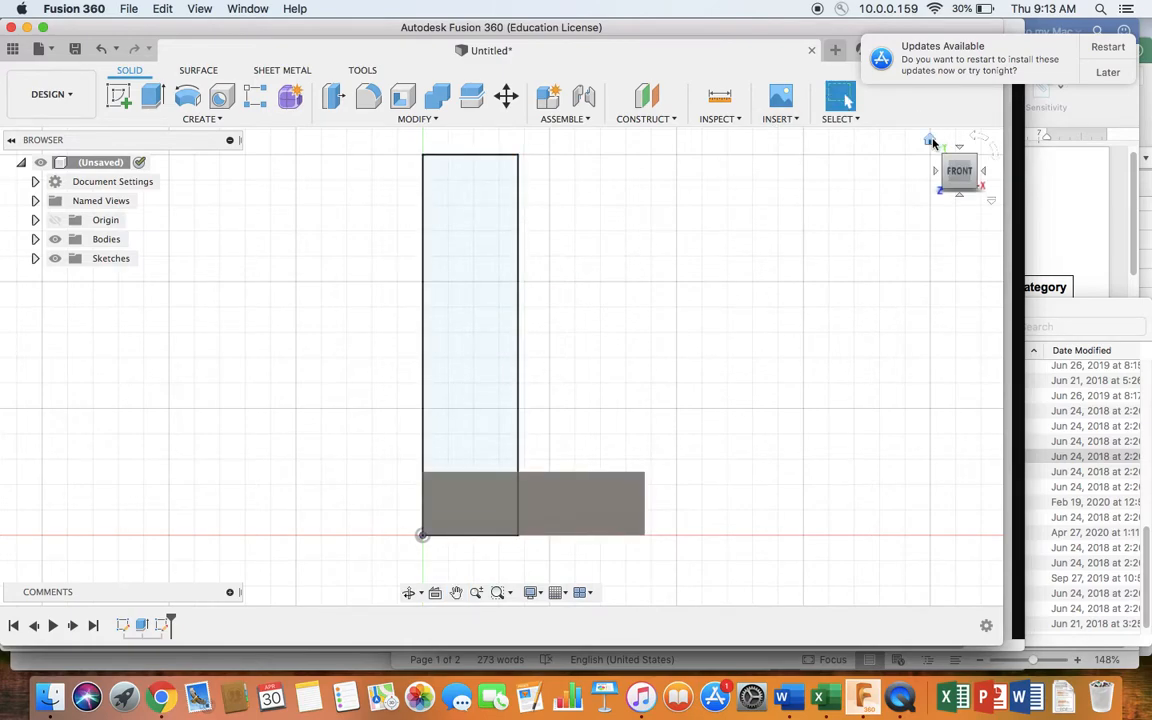
pyautogui.click(930, 142)
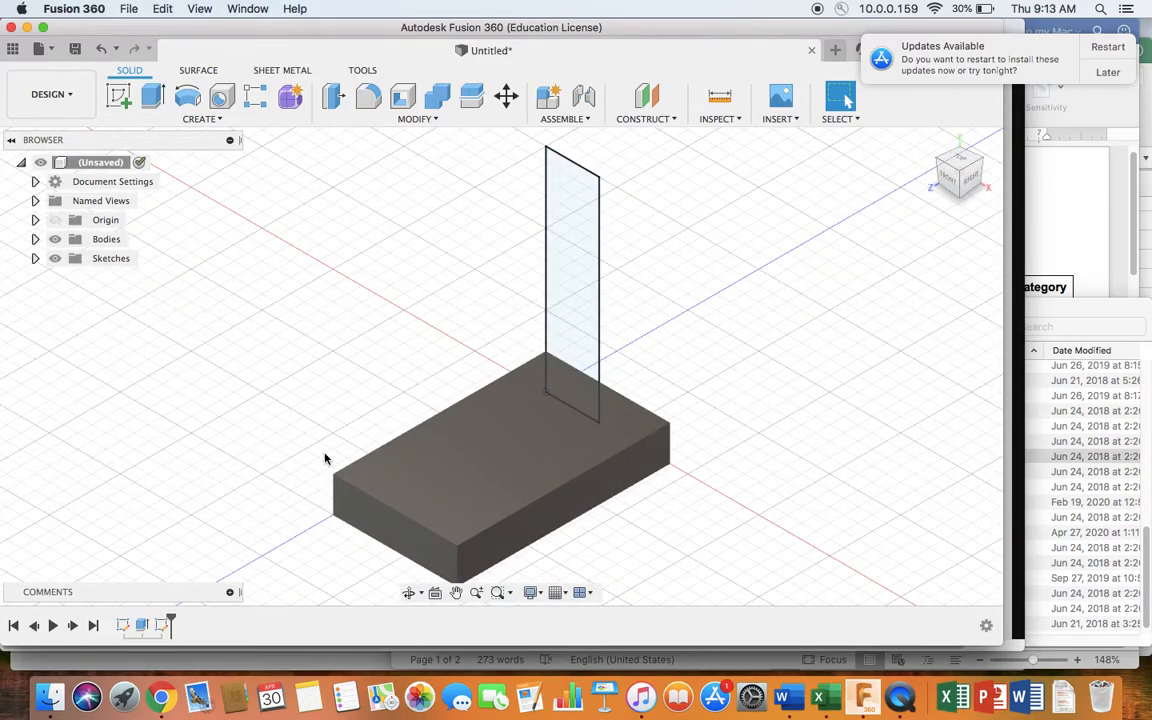
pyautogui.click(572, 210)
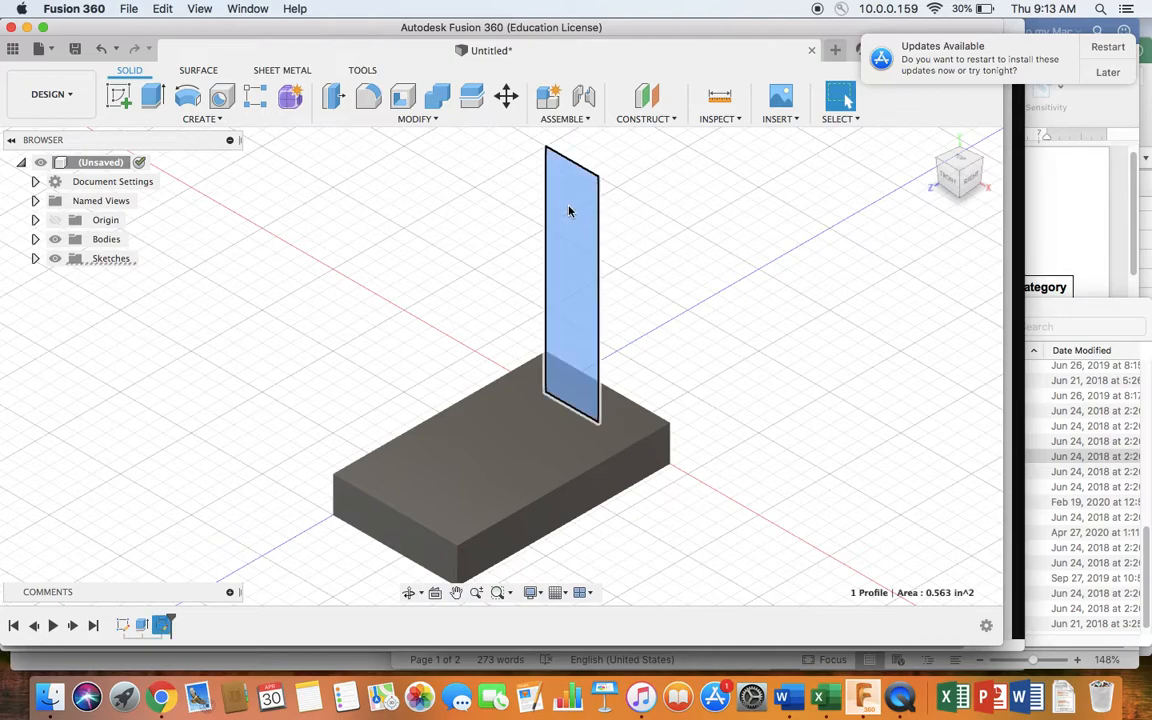
pyautogui.click(151, 98)
pyautogui.moveTo(560, 290); pyautogui.dragTo(507, 325)
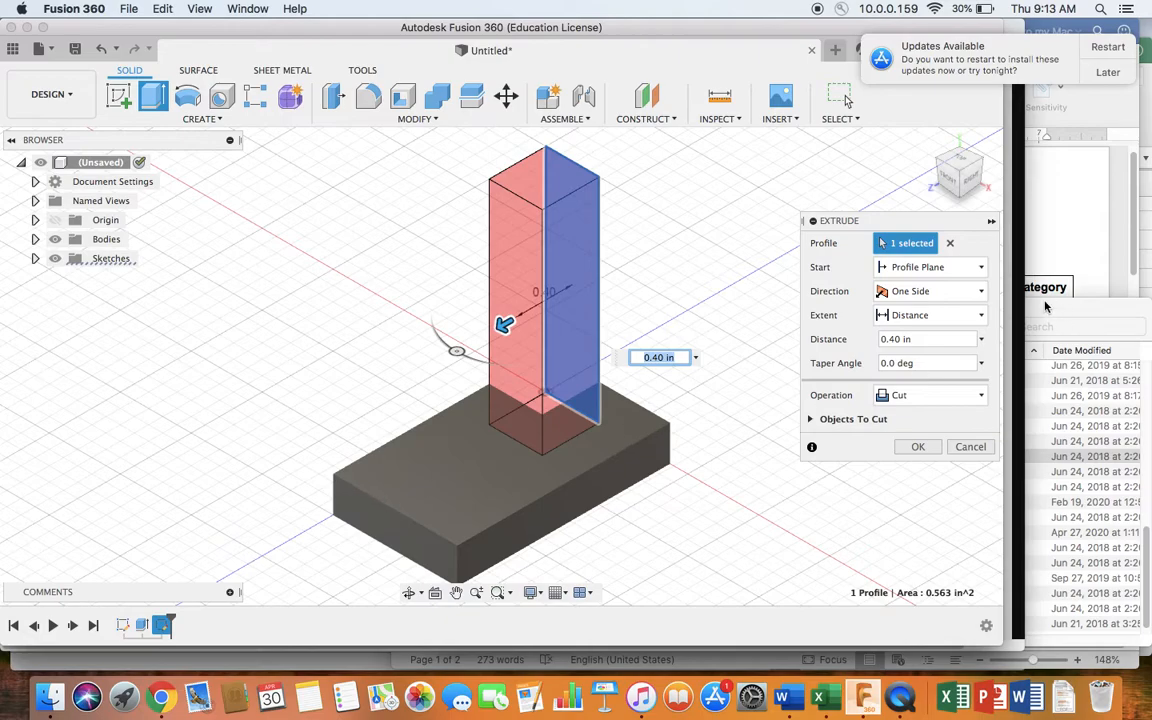
pyautogui.click(980, 315)
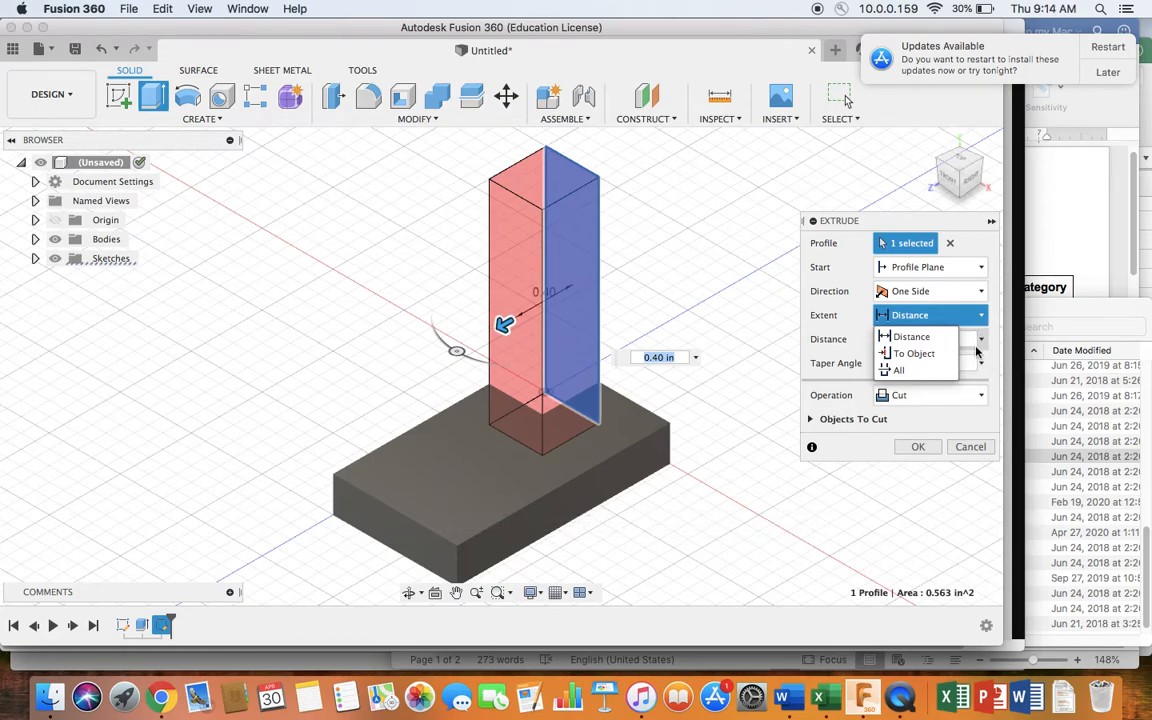
pyautogui.click(977, 342)
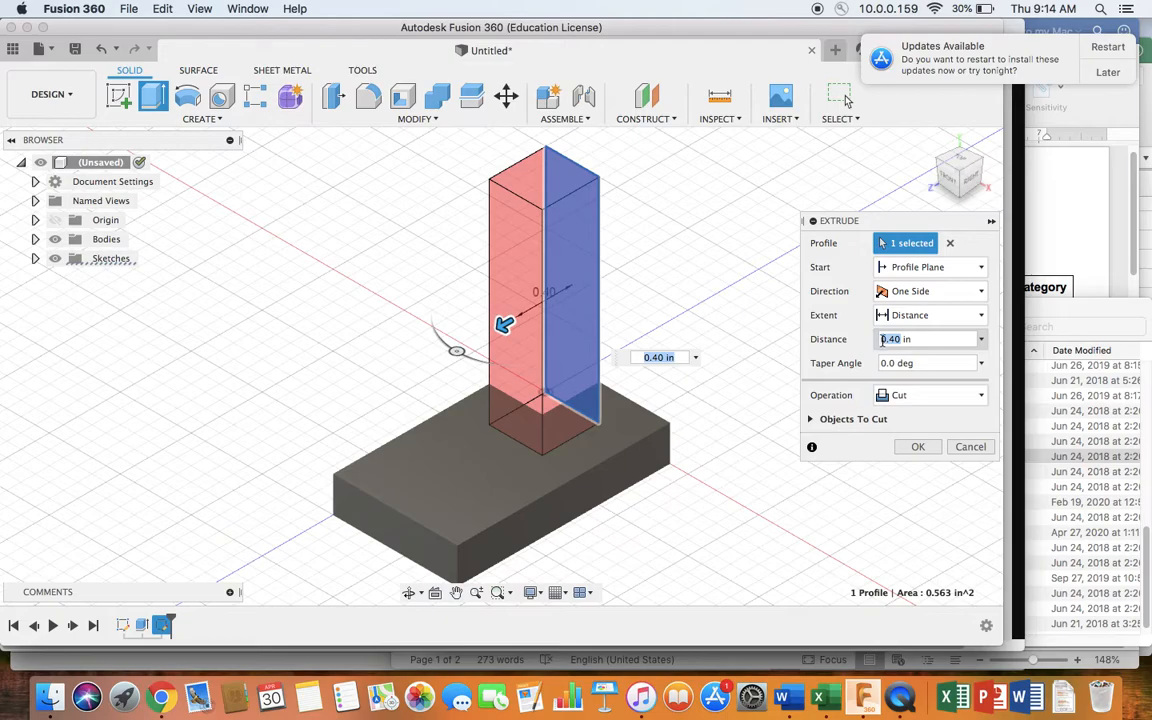
pyautogui.write('1.5')
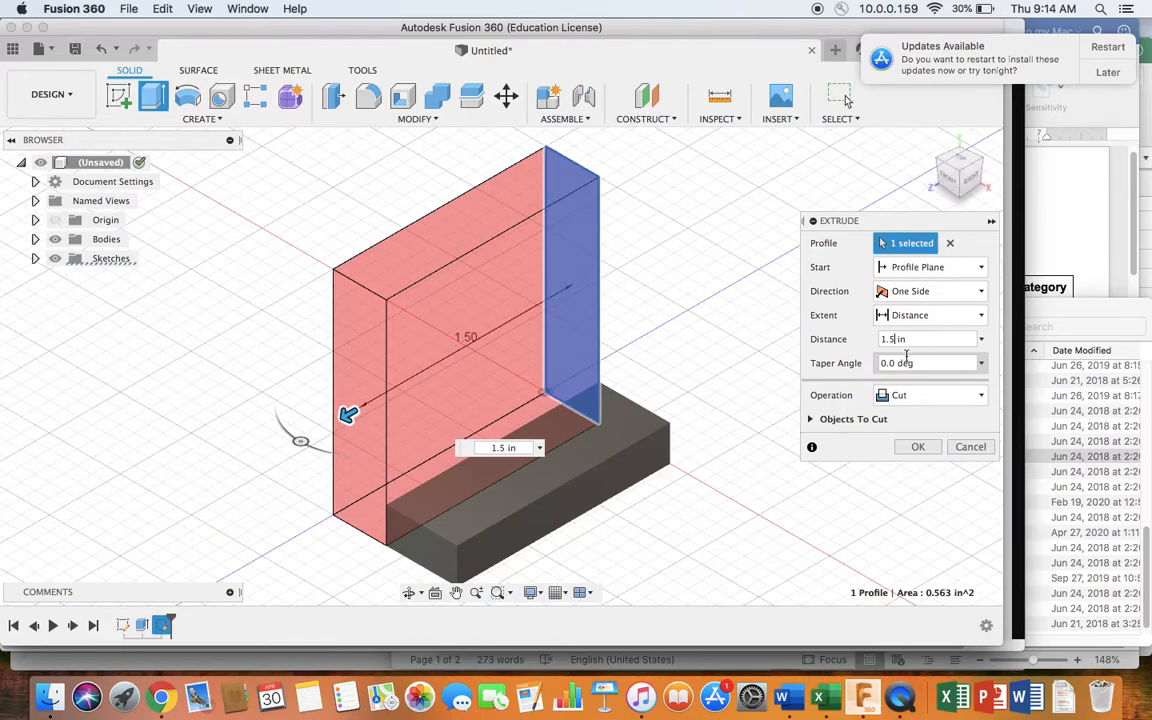
pyautogui.click(919, 448)
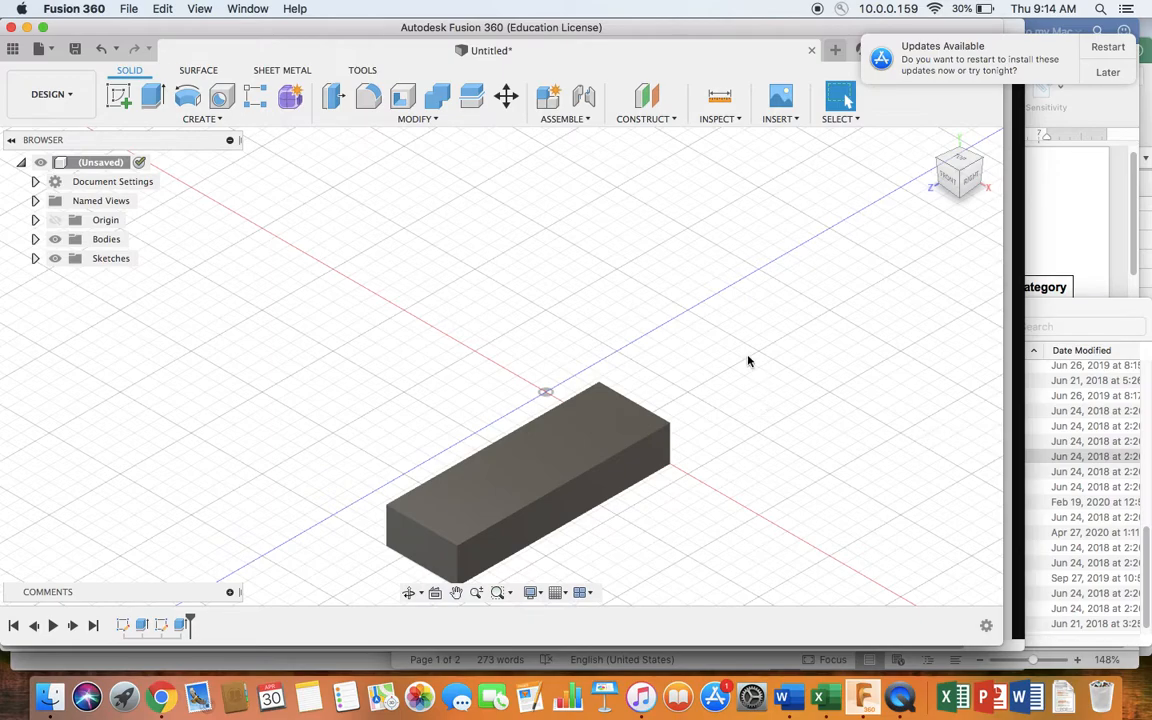
# Undo the cut extrusion of the upright rectangle.
pyautogui.rightClick(720, 275)
pyautogui.click(680, 276)
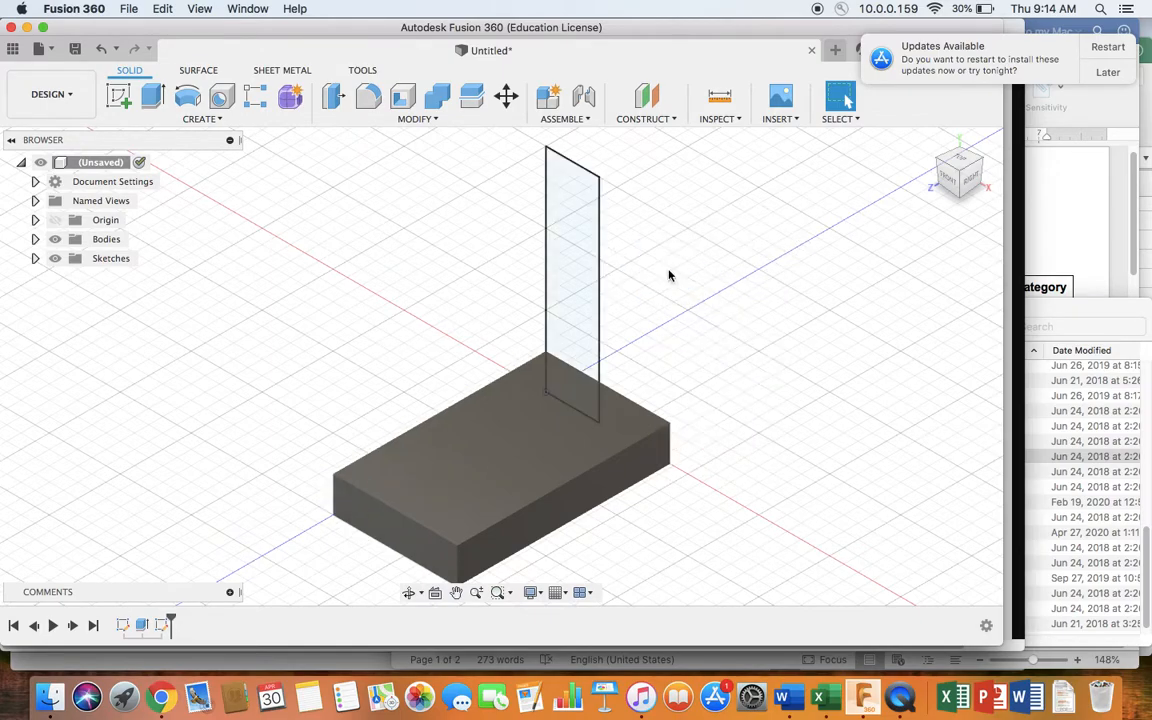
# Extrude the upright rectangle profile 1.5 in along the base as a new body.
pyautogui.click(589, 273)
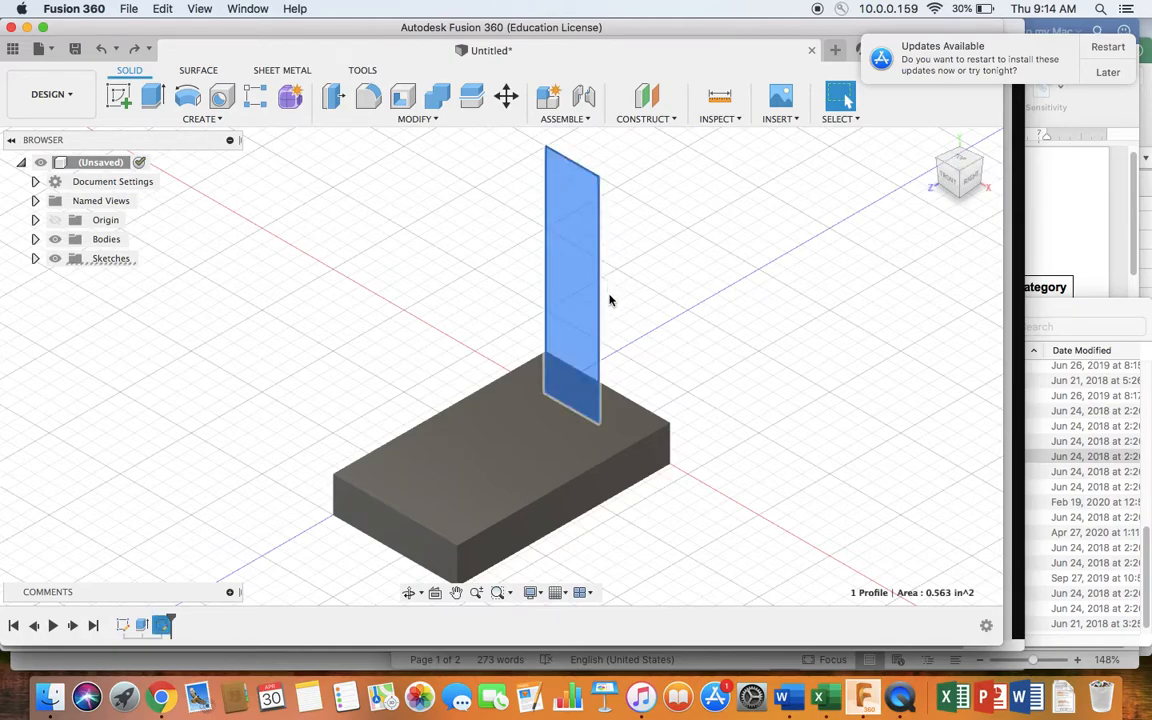
pyautogui.click(155, 97)
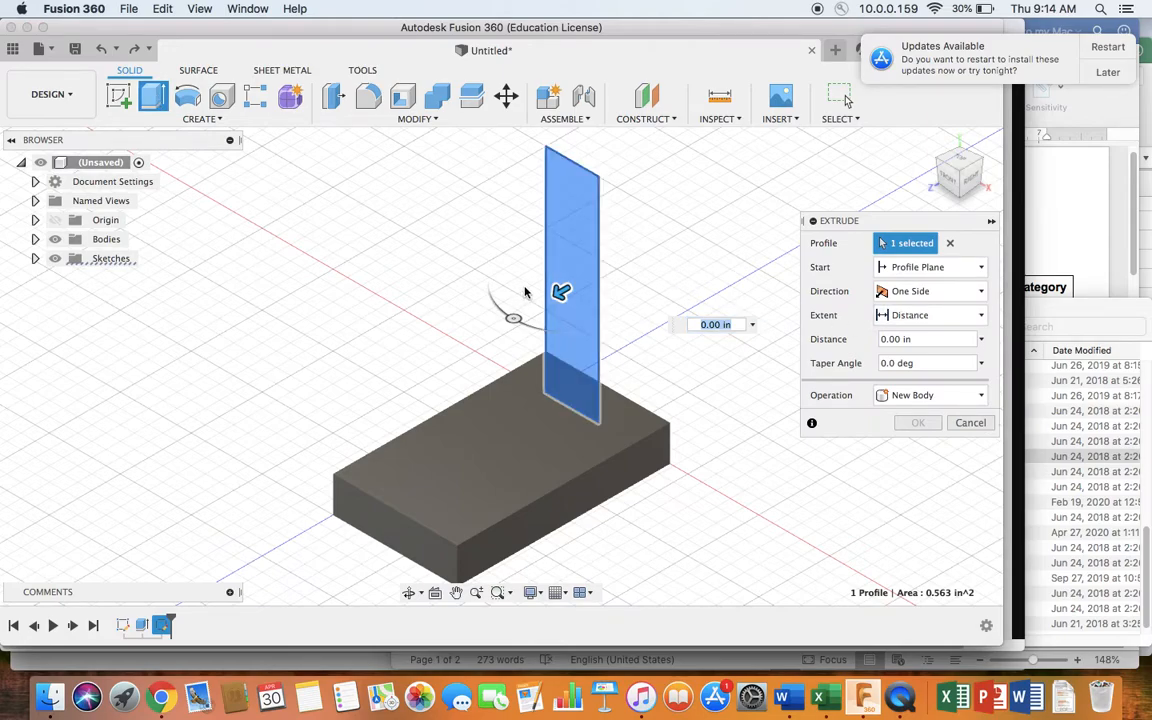
pyautogui.moveTo(566, 289); pyautogui.dragTo(510, 344)
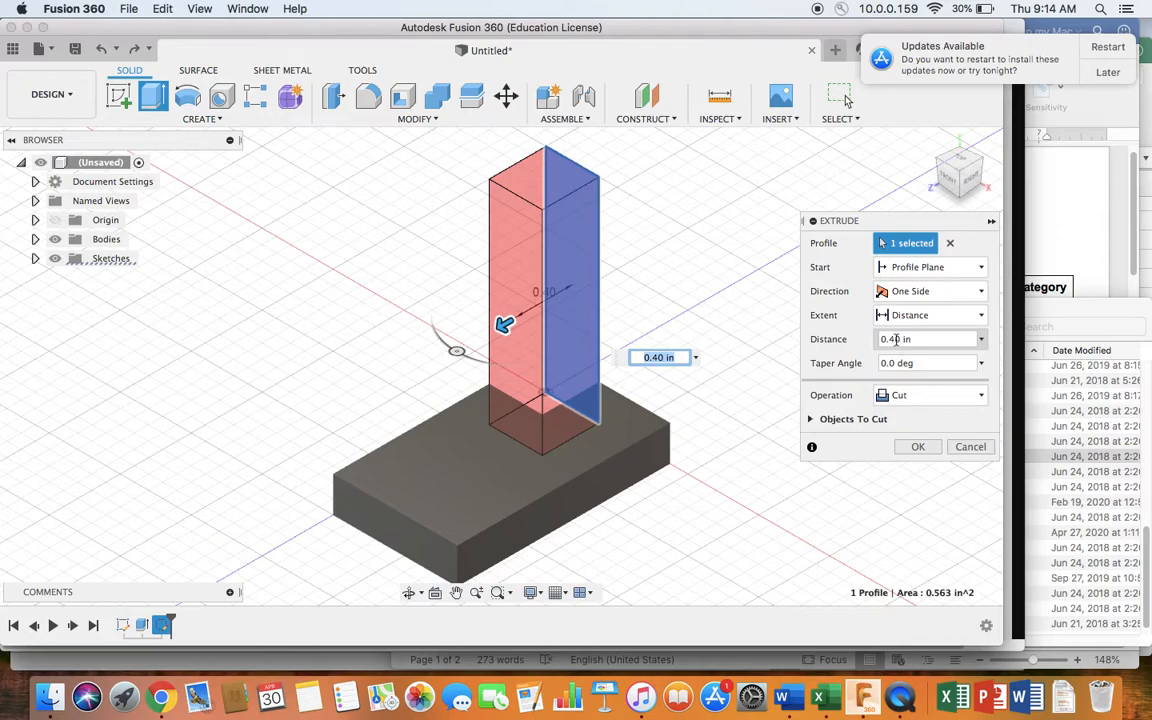
pyautogui.moveTo(898, 339); pyautogui.dragTo(881, 342)
pyautogui.write('1')
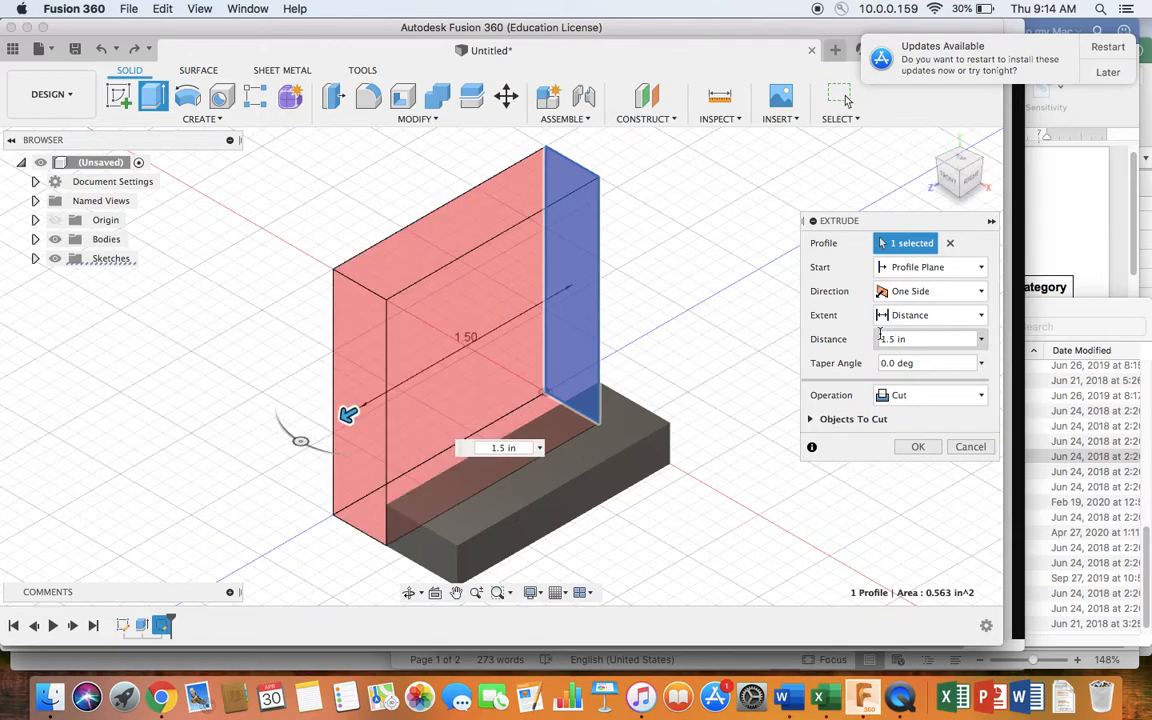
pyautogui.click(979, 396)
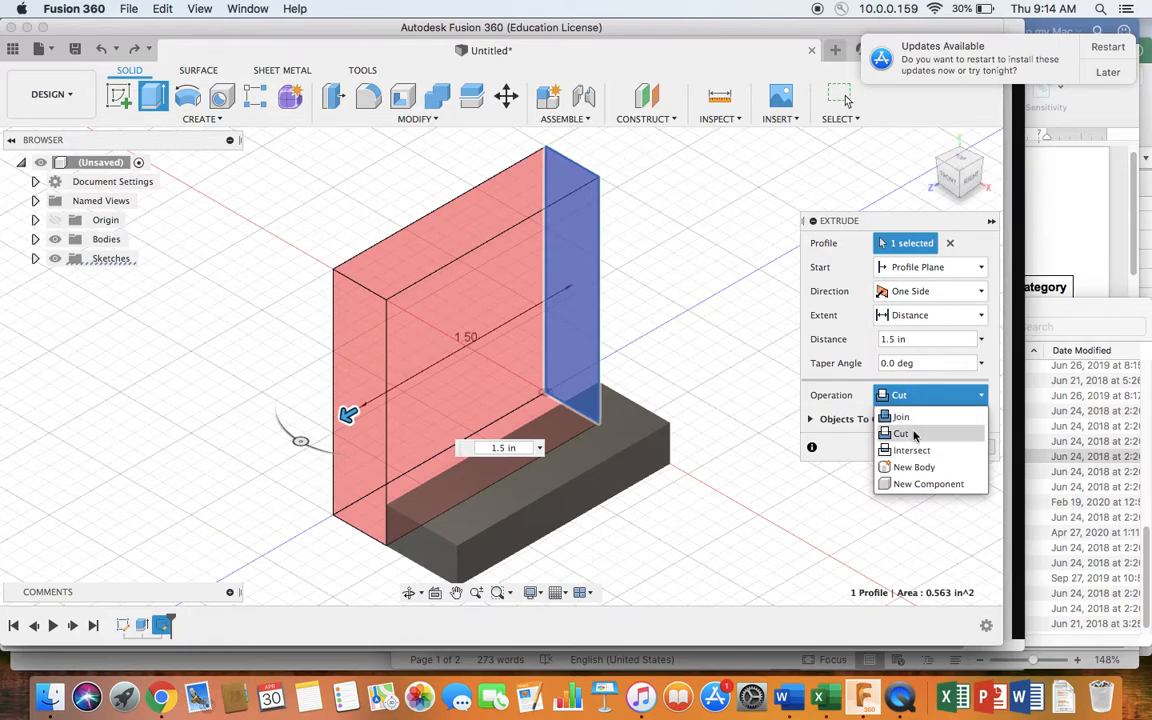
pyautogui.click(913, 467)
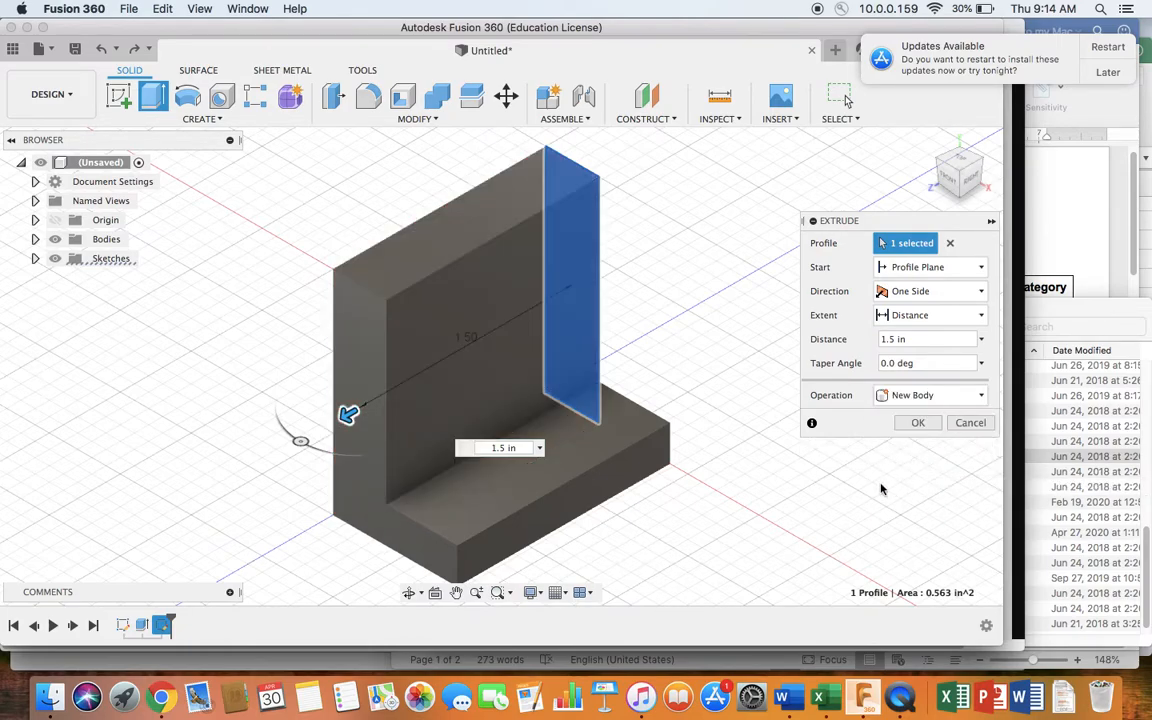
pyautogui.click(917, 423)
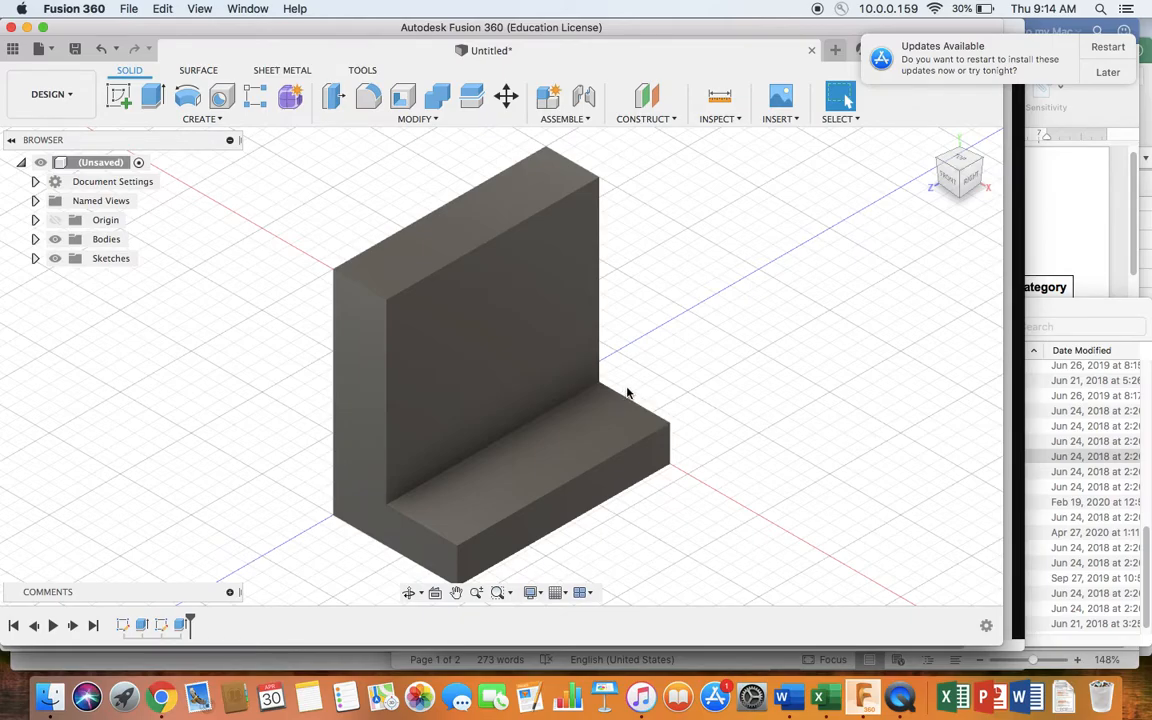
# Check the reference drawing in Chrome, return to Fusion 360, and start a centre-diameter circle on the base's top face at its outer edge's midpoint.
pyautogui.hotkey('ctrl', 'Up')
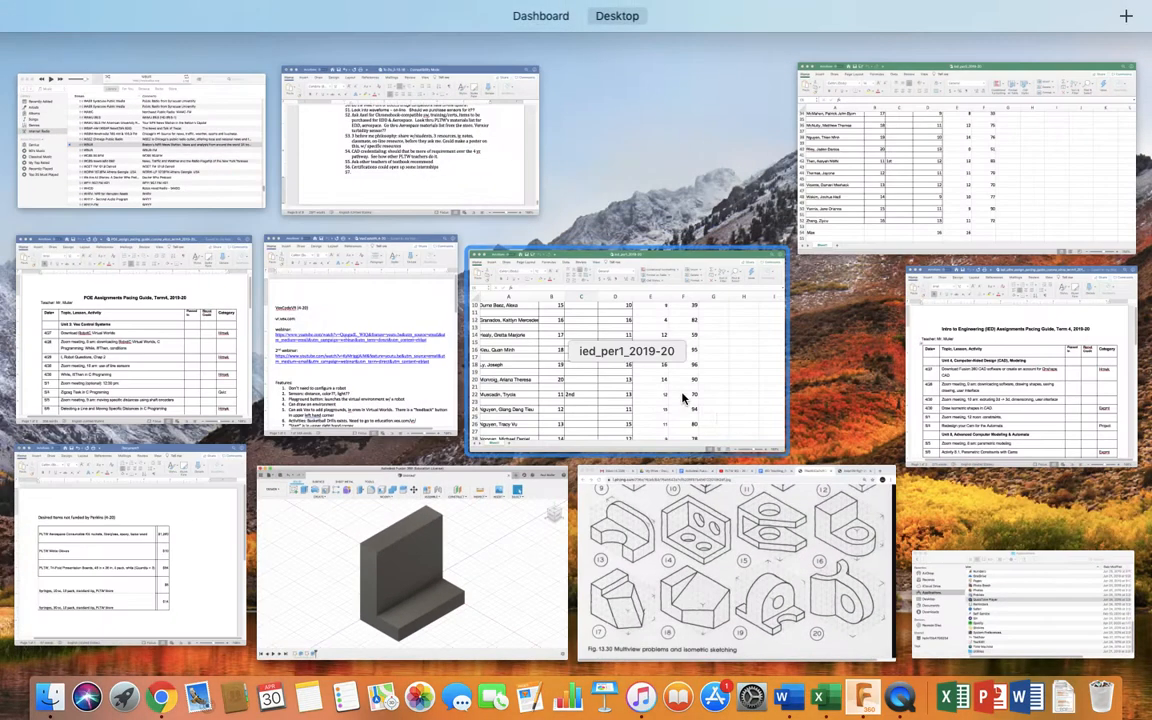
pyautogui.click(766, 551)
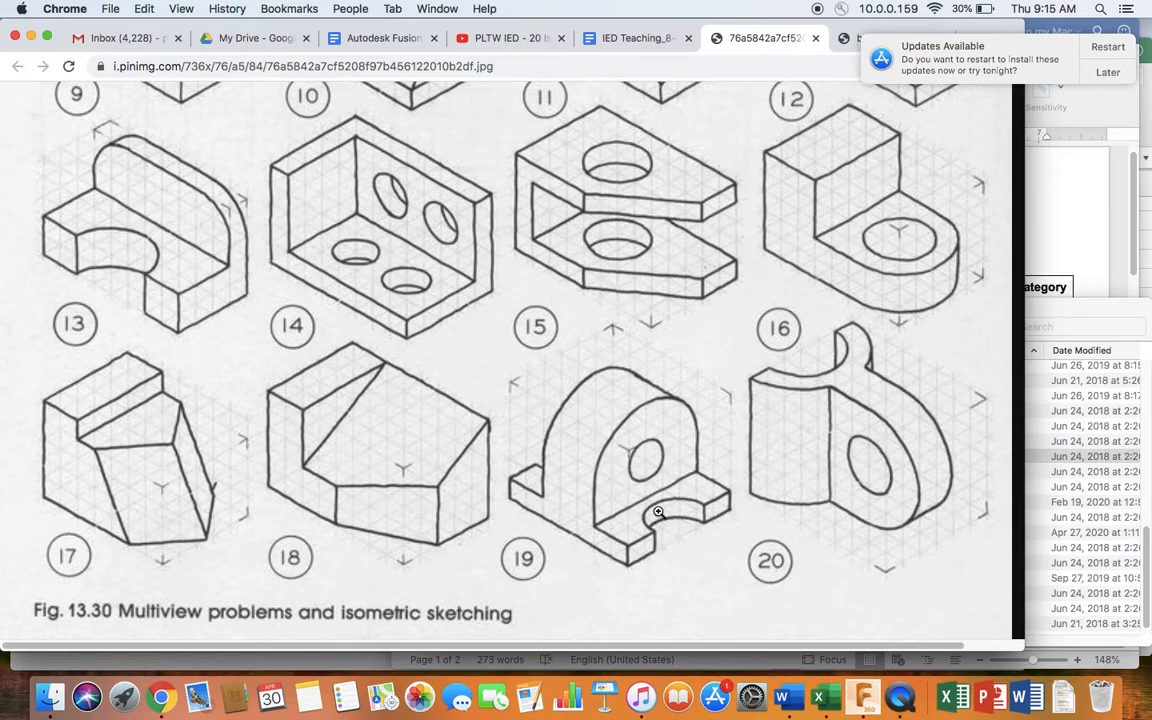
pyautogui.hotkey('ctrl', 'Up')
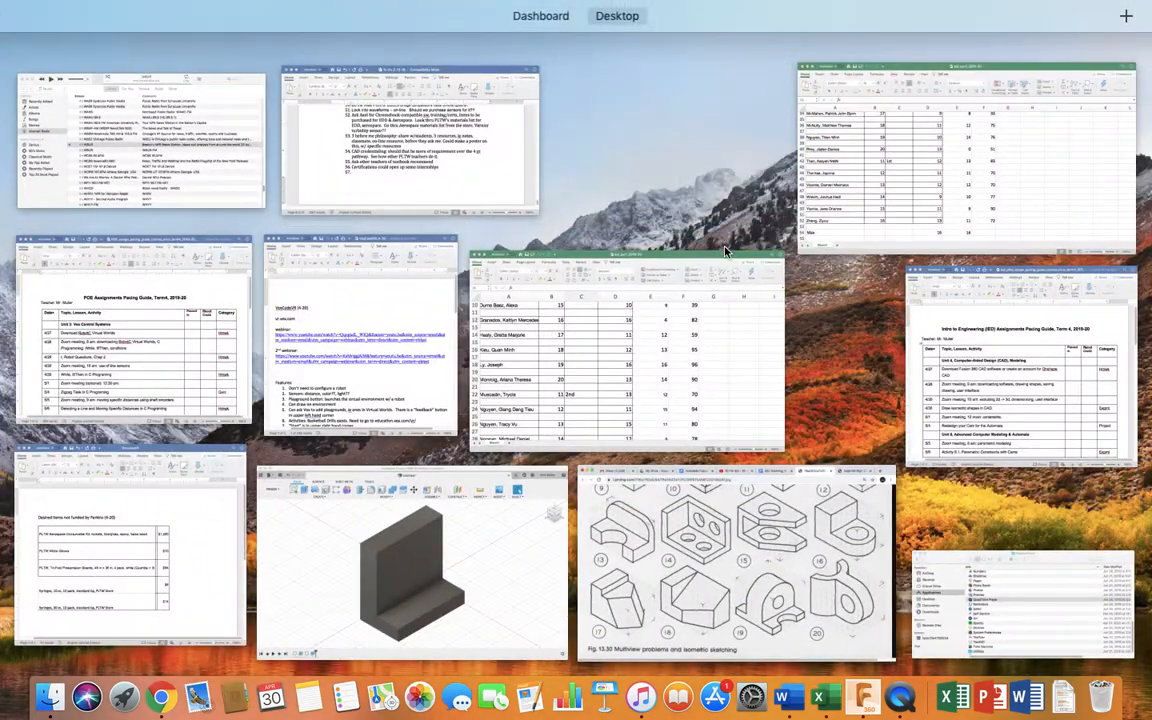
pyautogui.click(500, 548)
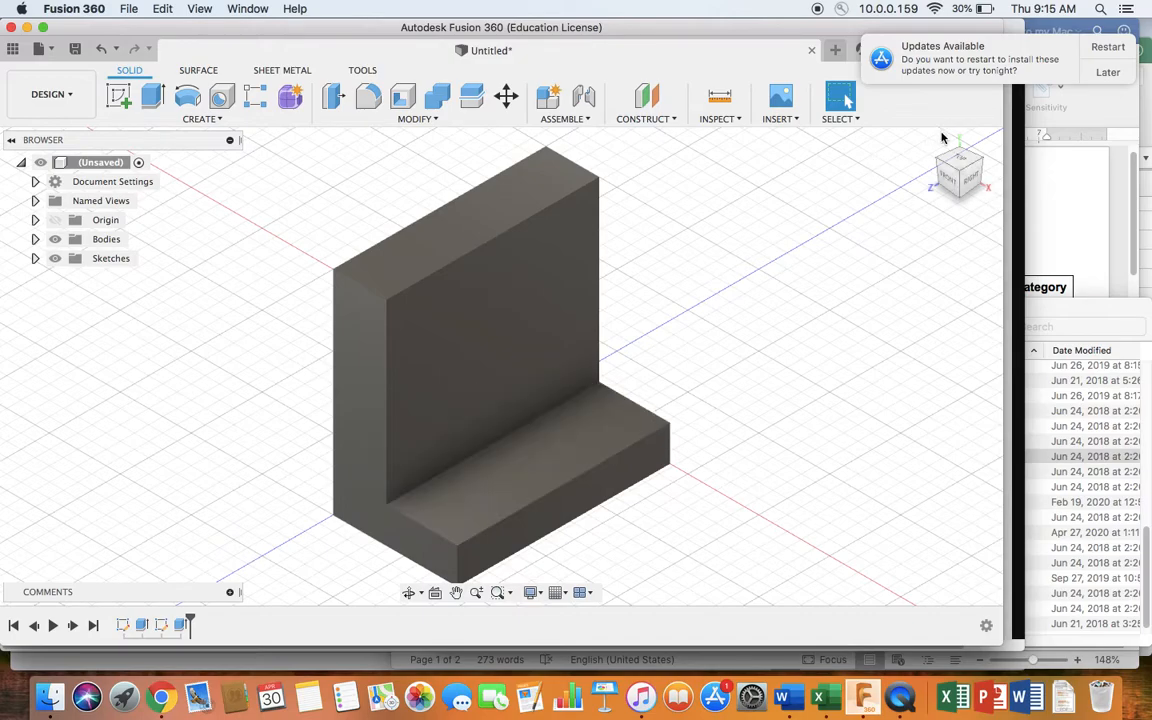
pyautogui.click(963, 157)
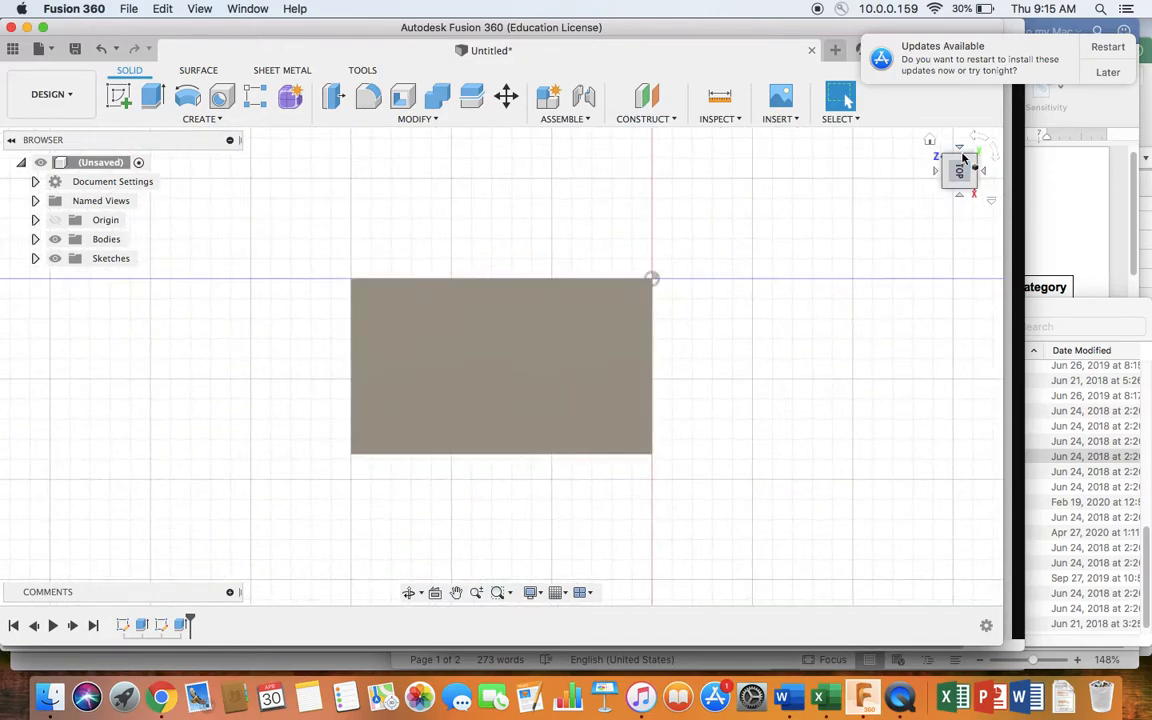
pyautogui.click(517, 422)
pyautogui.rightClick(515, 419)
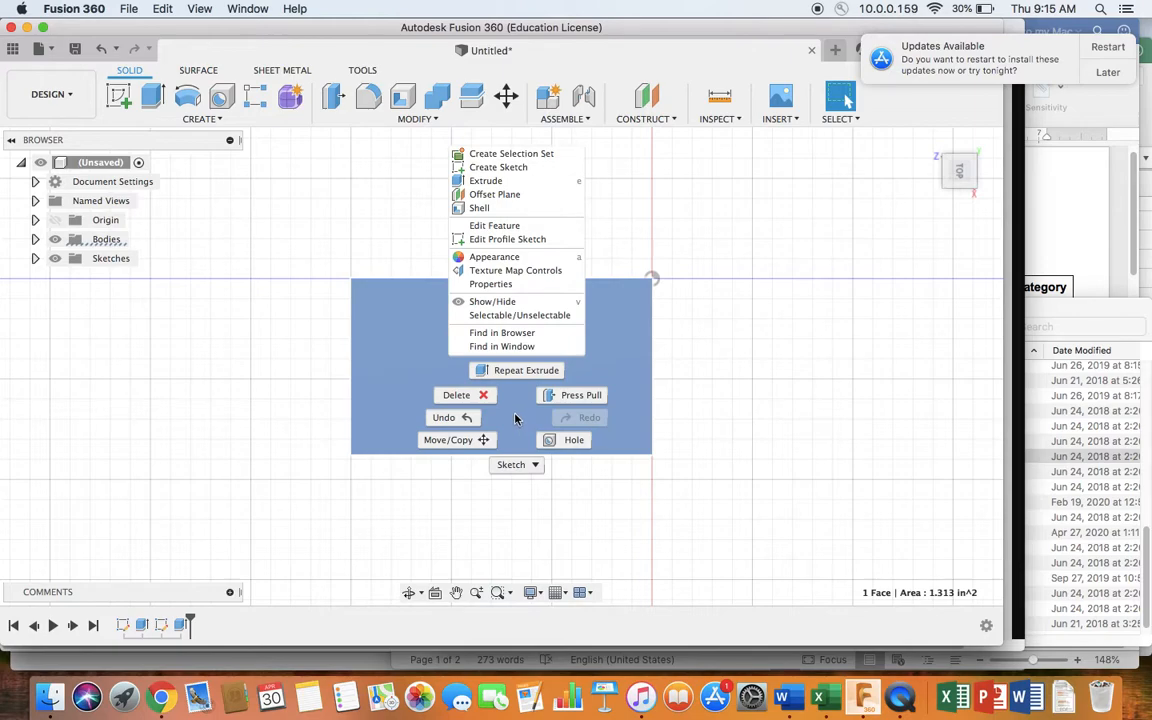
pyautogui.click(533, 467)
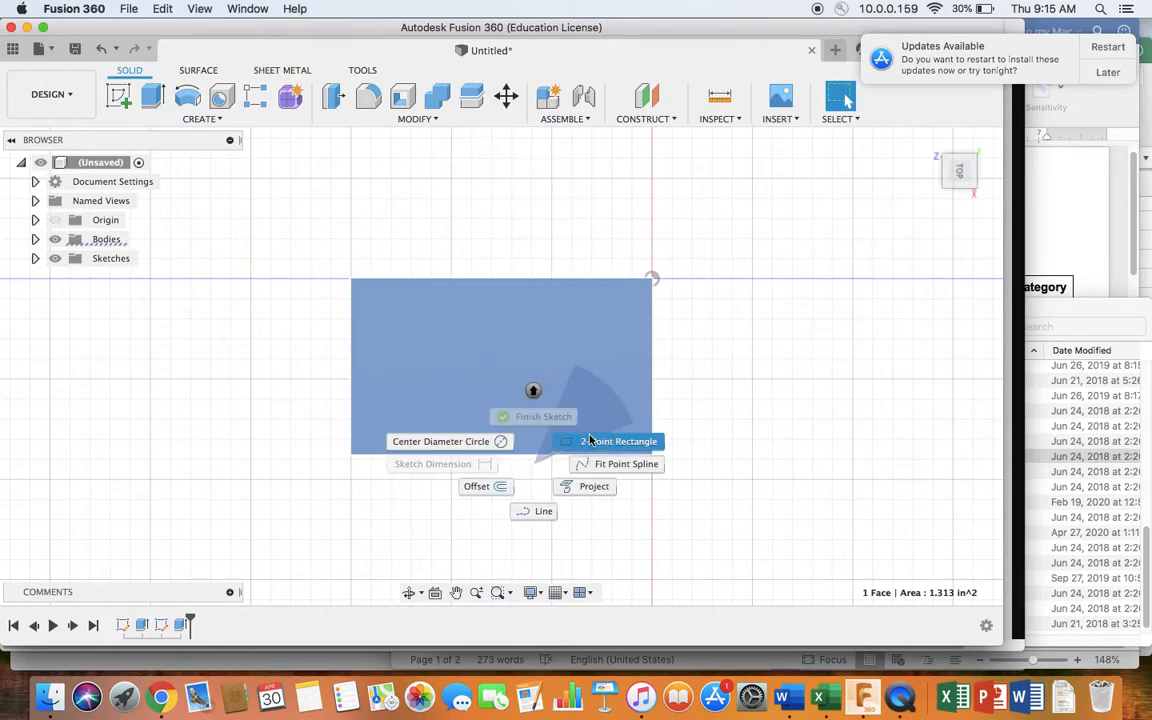
pyautogui.click(459, 443)
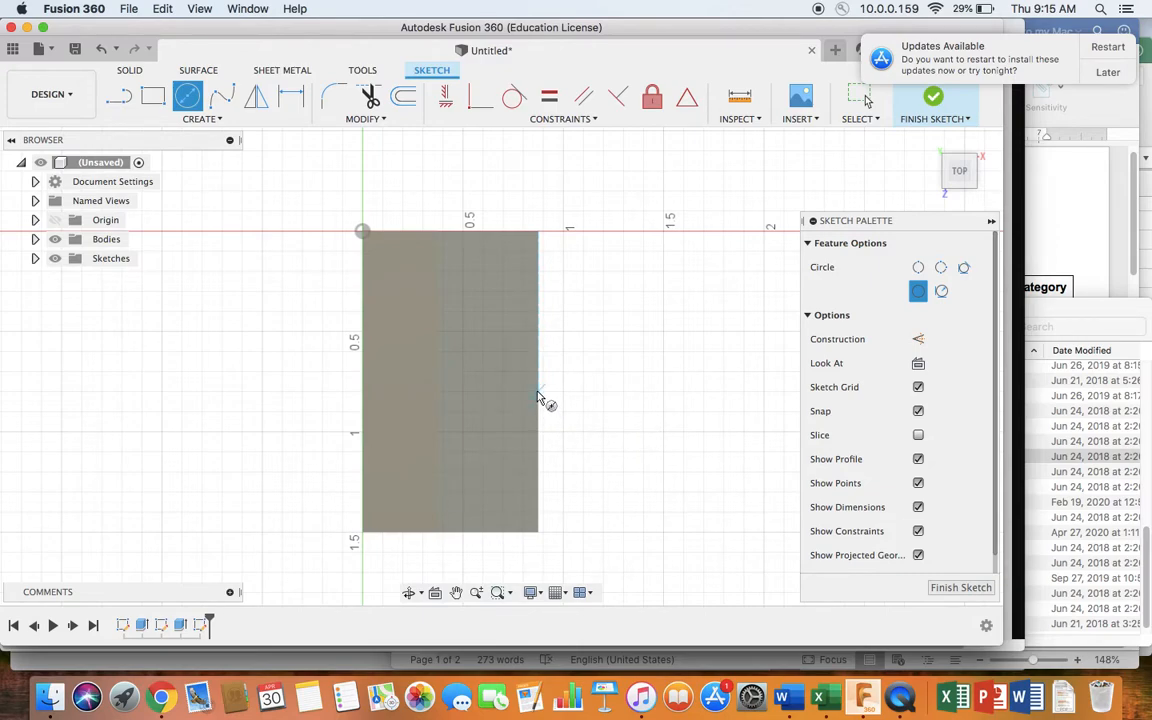
pyautogui.click(538, 391)
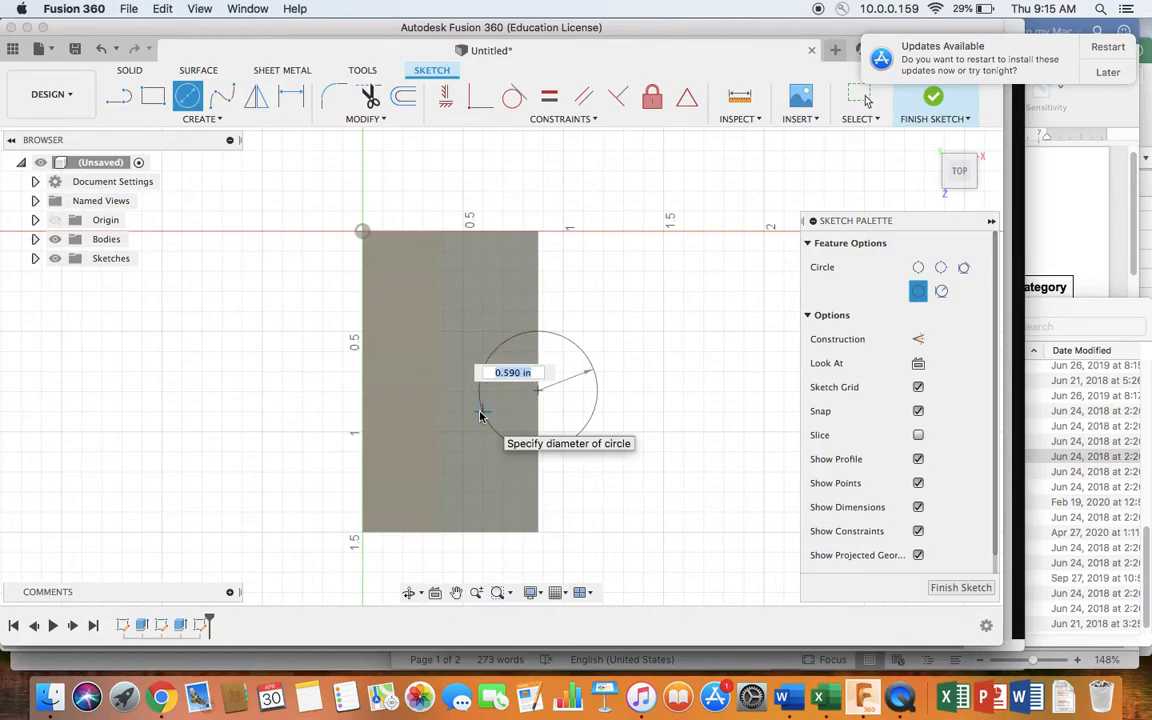
# Consult the drawing in Chrome again, then set the circle's diameter to 0.75 in back in Fusion 360 and finish the sketch.
pyautogui.hotkey('ctrl', 'Up')
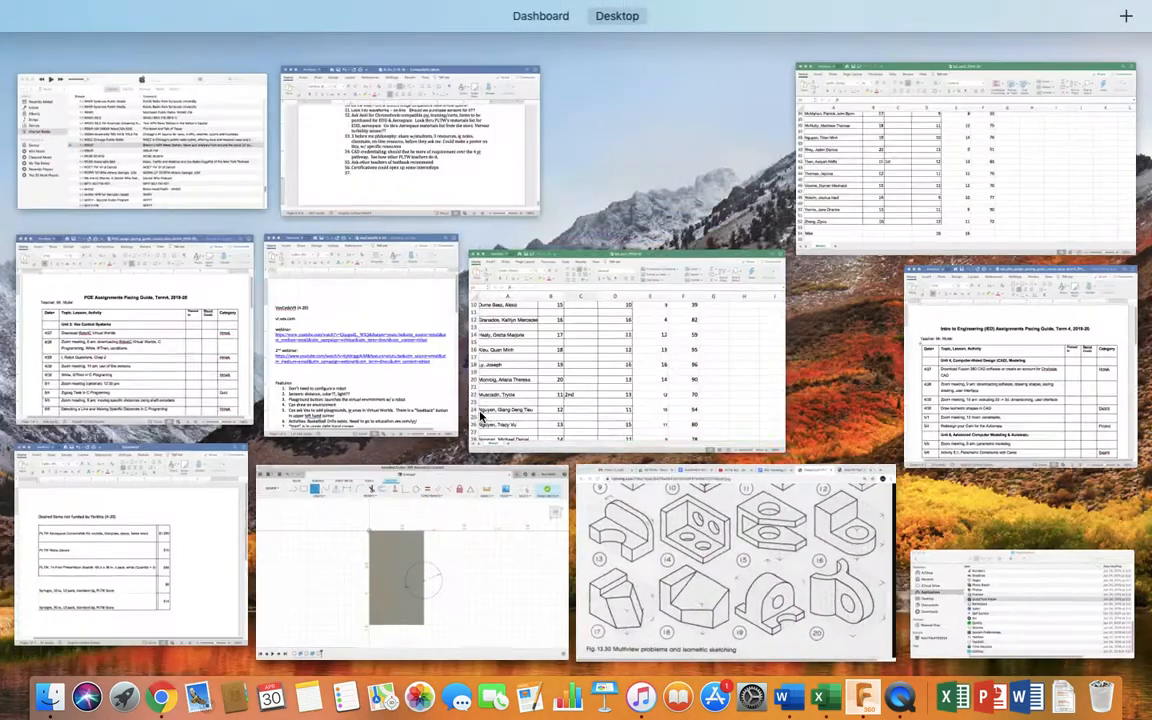
pyautogui.click(698, 522)
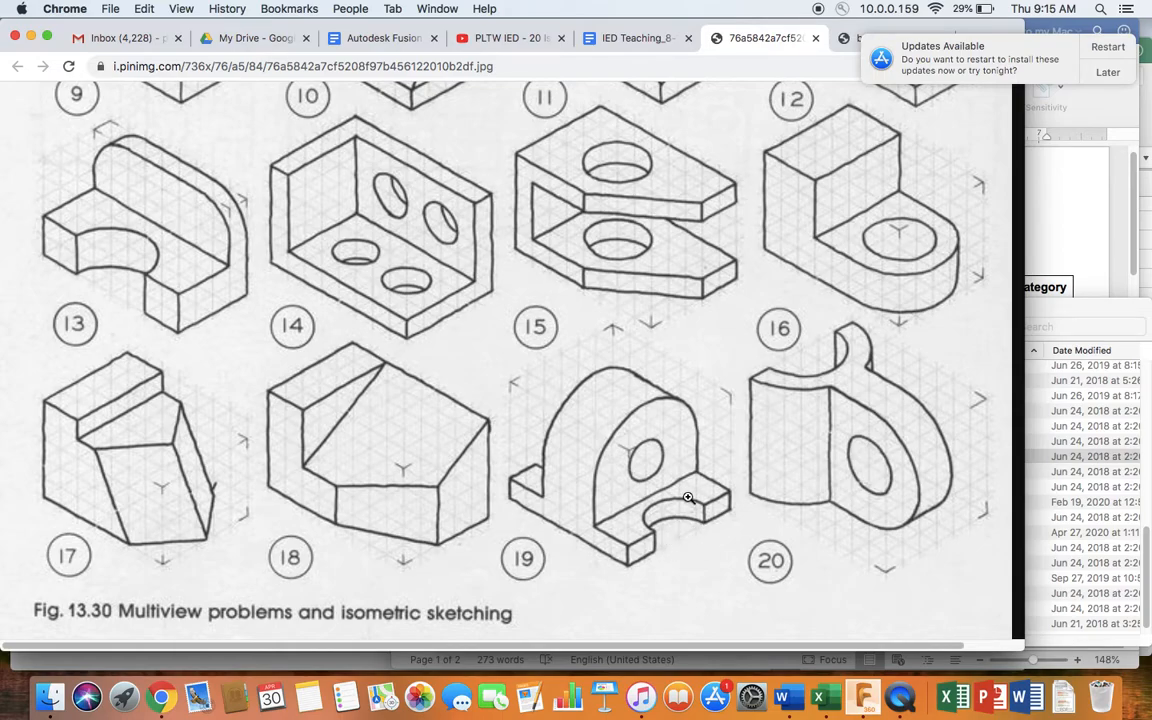
pyautogui.hotkey('ctrl', 'Up')
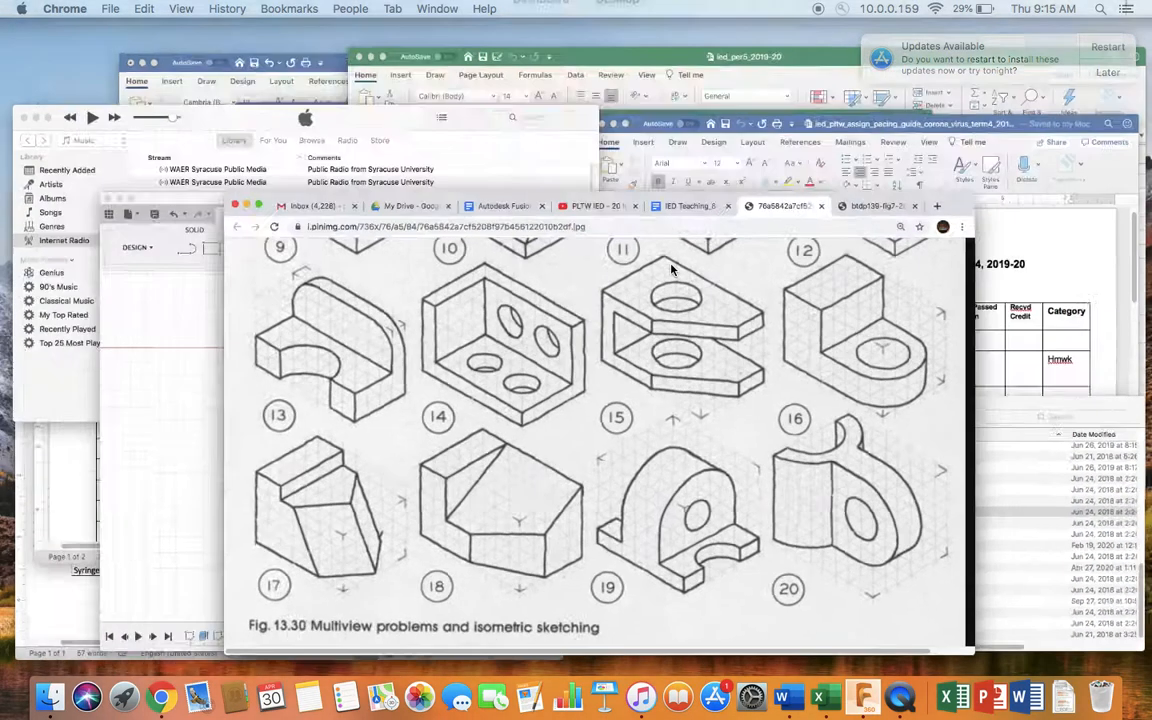
pyautogui.click(465, 576)
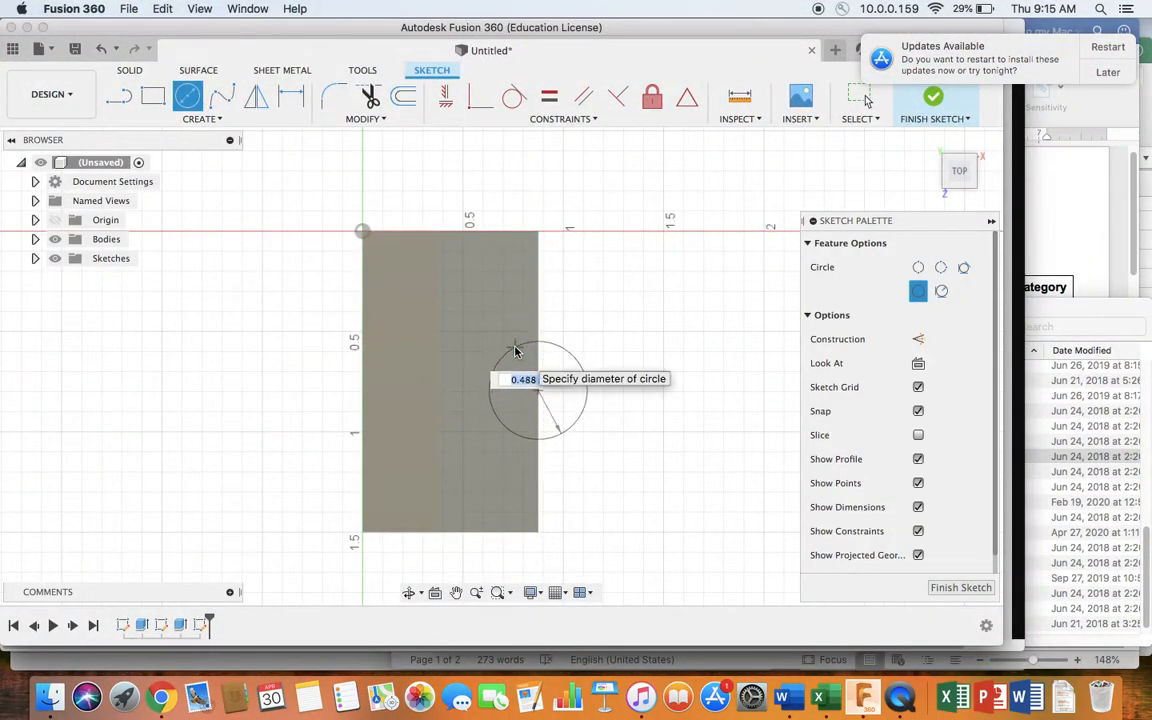
pyautogui.press('BackSpace')
pyautogui.press('Return')
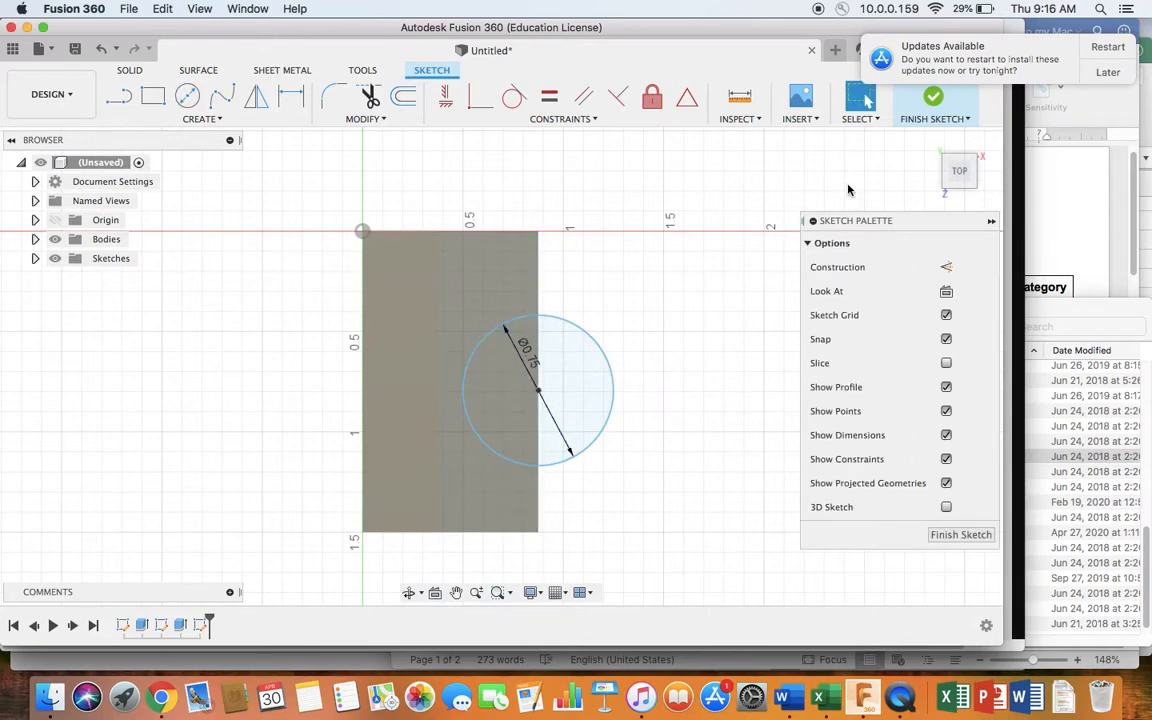
pyautogui.click(928, 103)
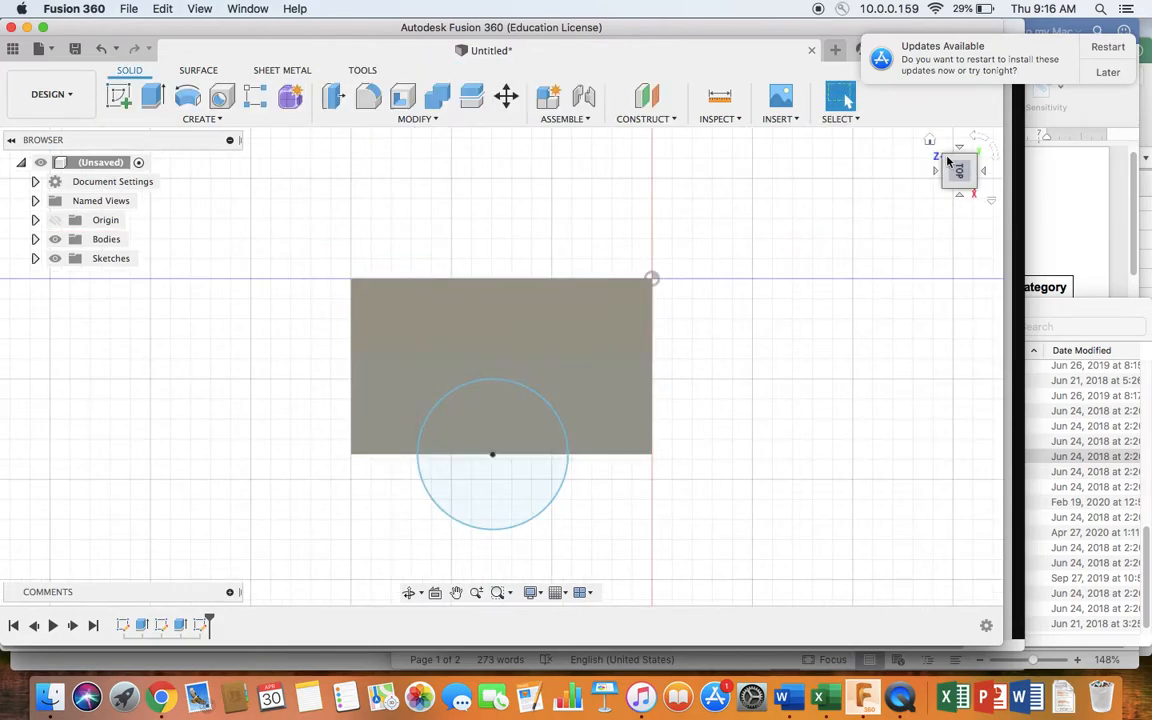
# Cut the half-circle profile on the base's top face -0.25 in down through the base.
pyautogui.click(930, 141)
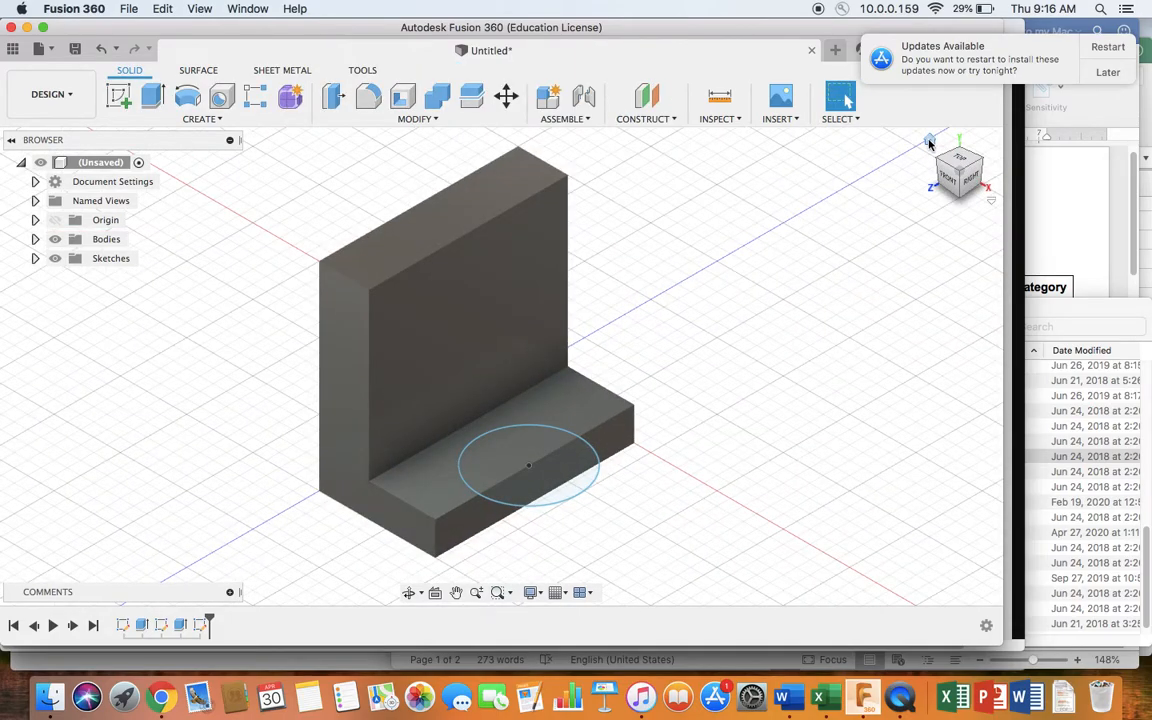
pyautogui.click(517, 455)
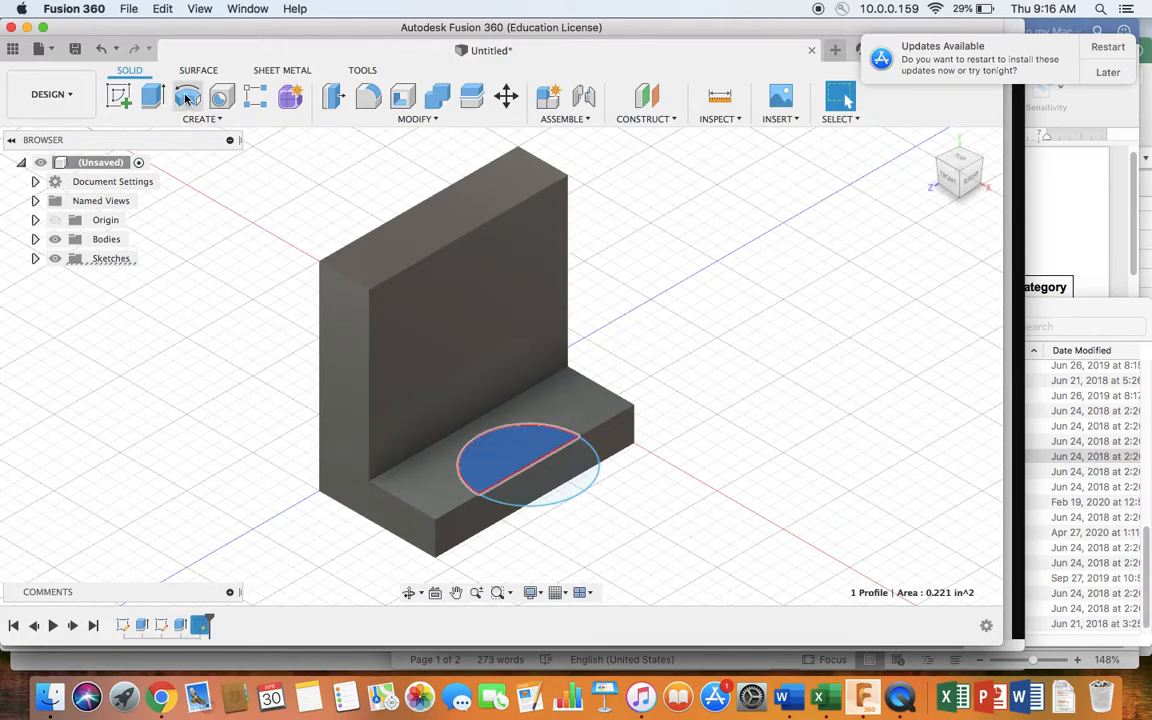
pyautogui.click(152, 97)
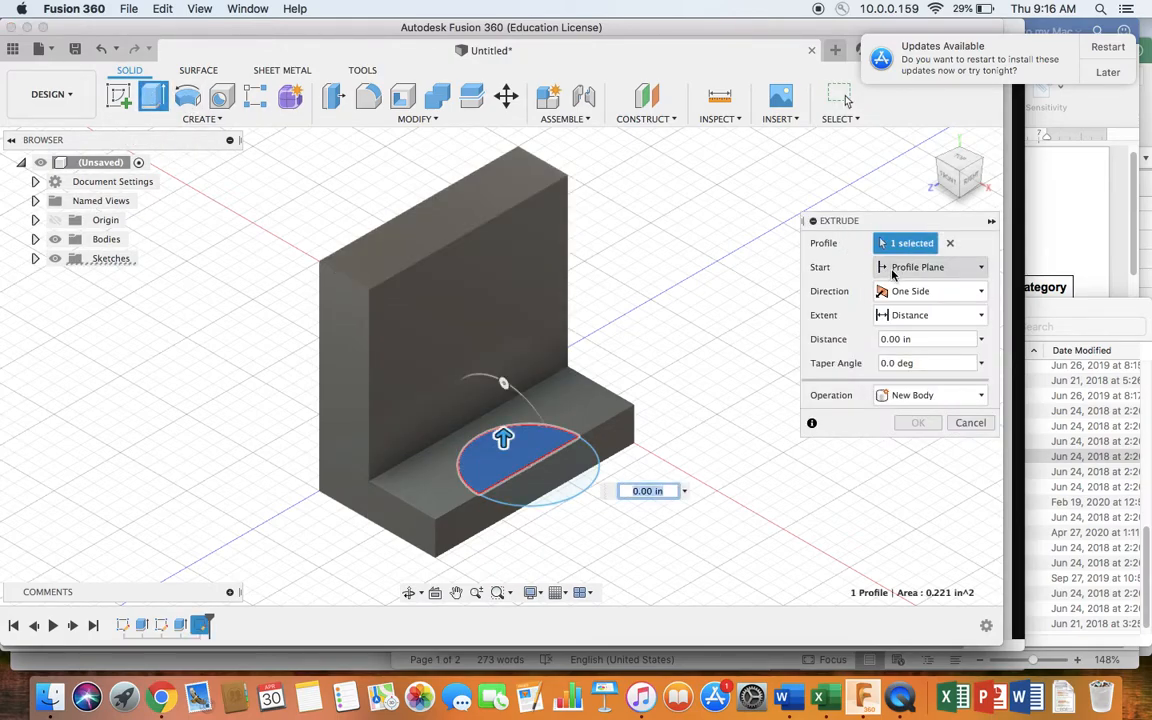
pyautogui.click(923, 396)
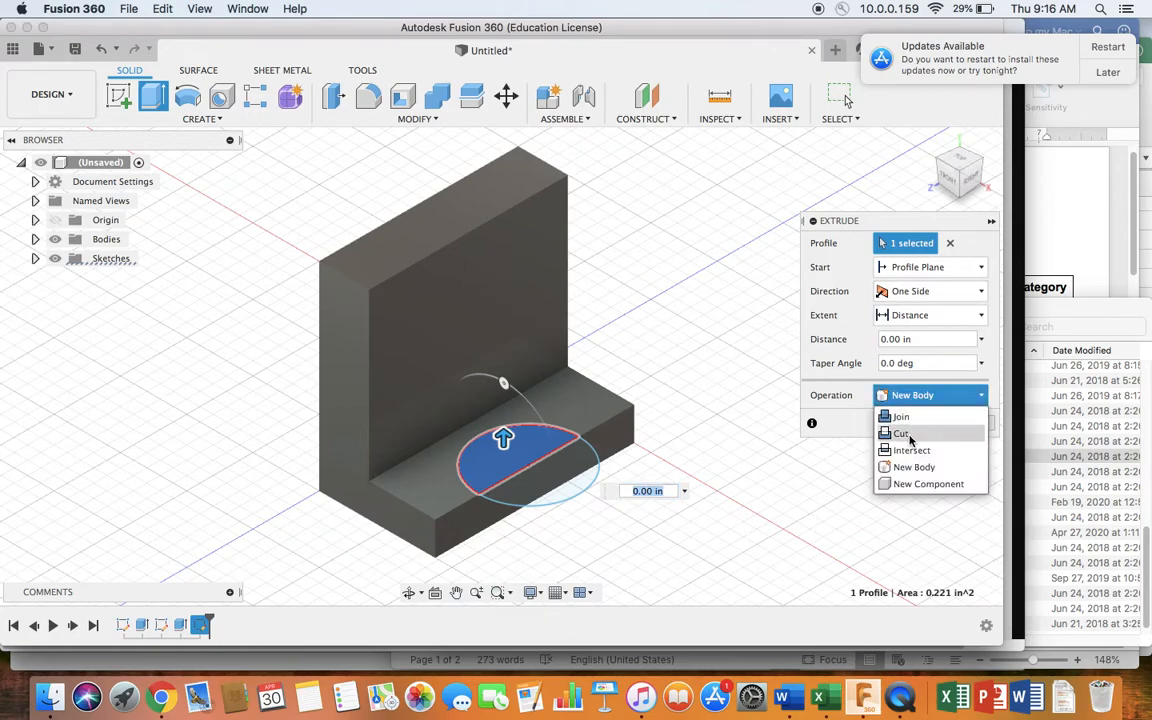
pyautogui.click(905, 426)
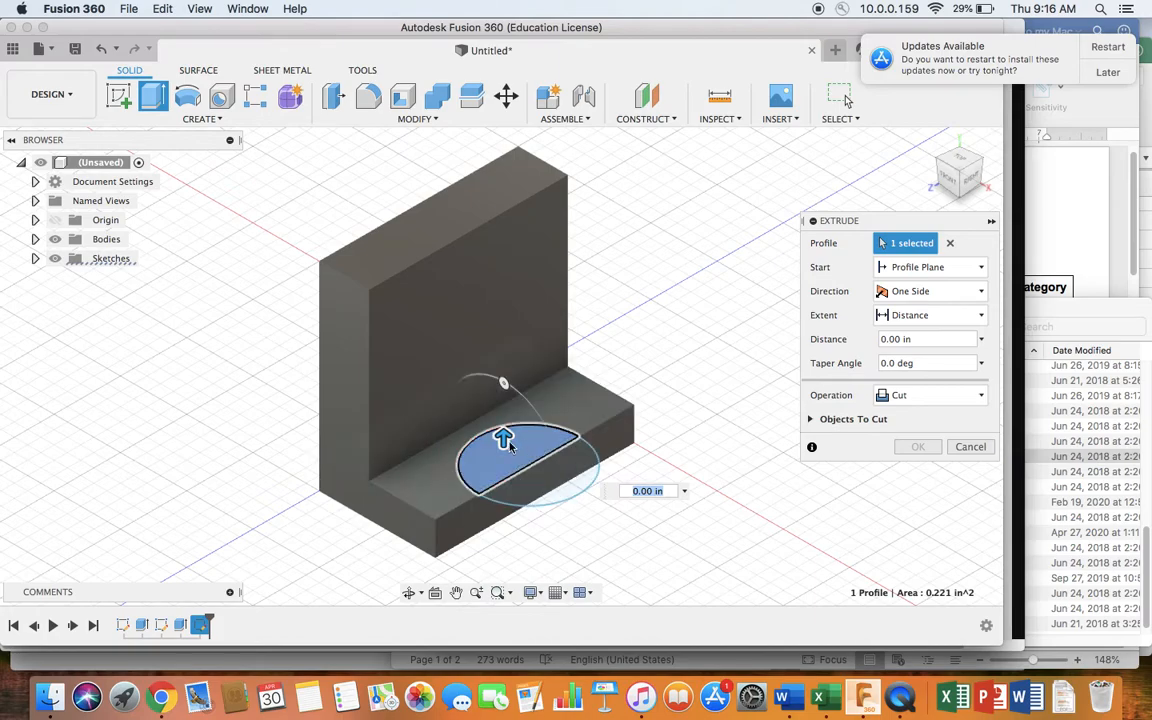
pyautogui.moveTo(505, 437); pyautogui.dragTo(503, 493)
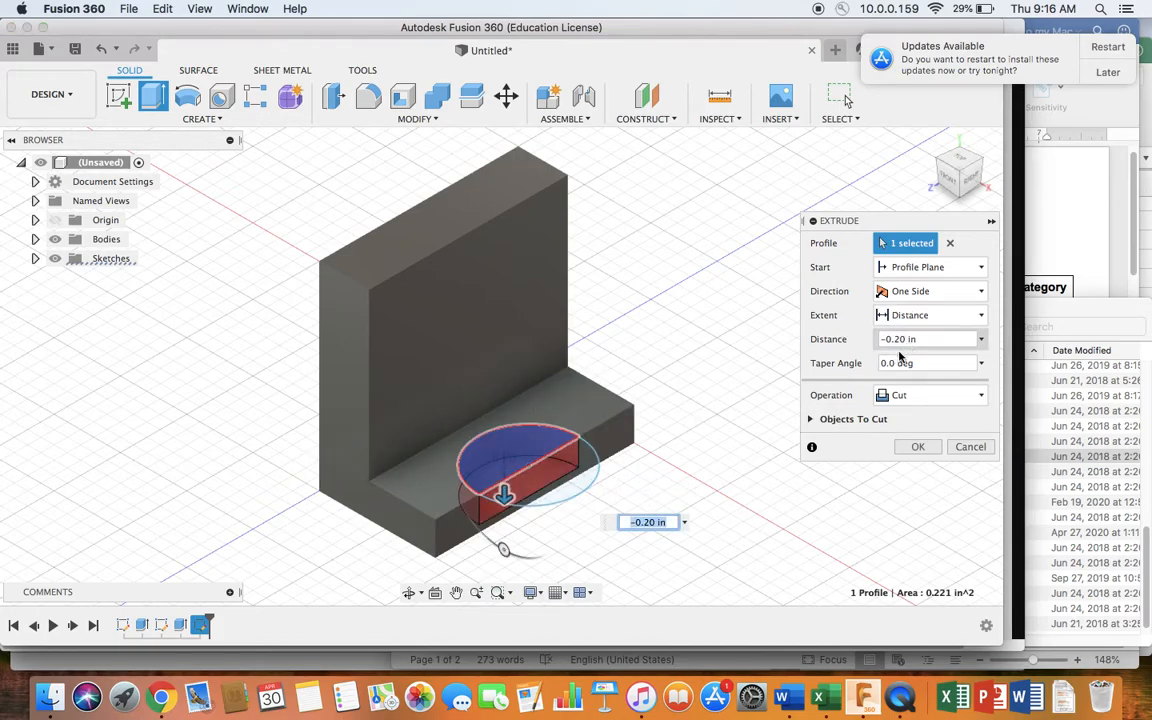
pyautogui.click(906, 340)
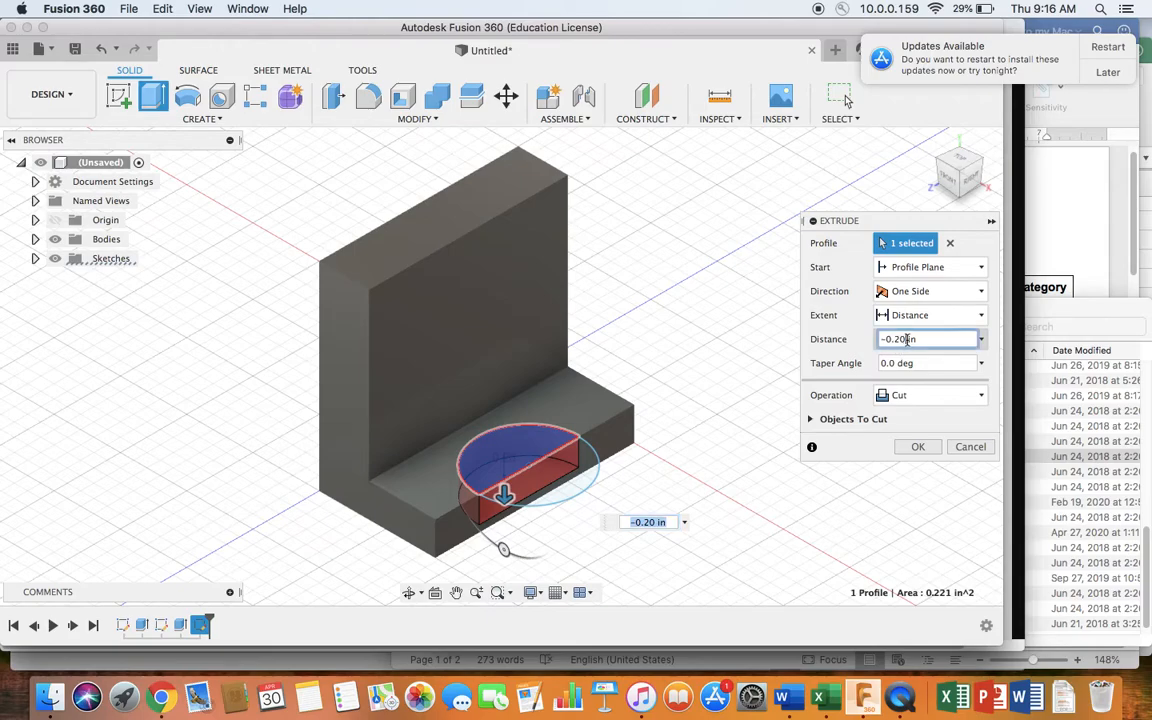
pyautogui.write('5')
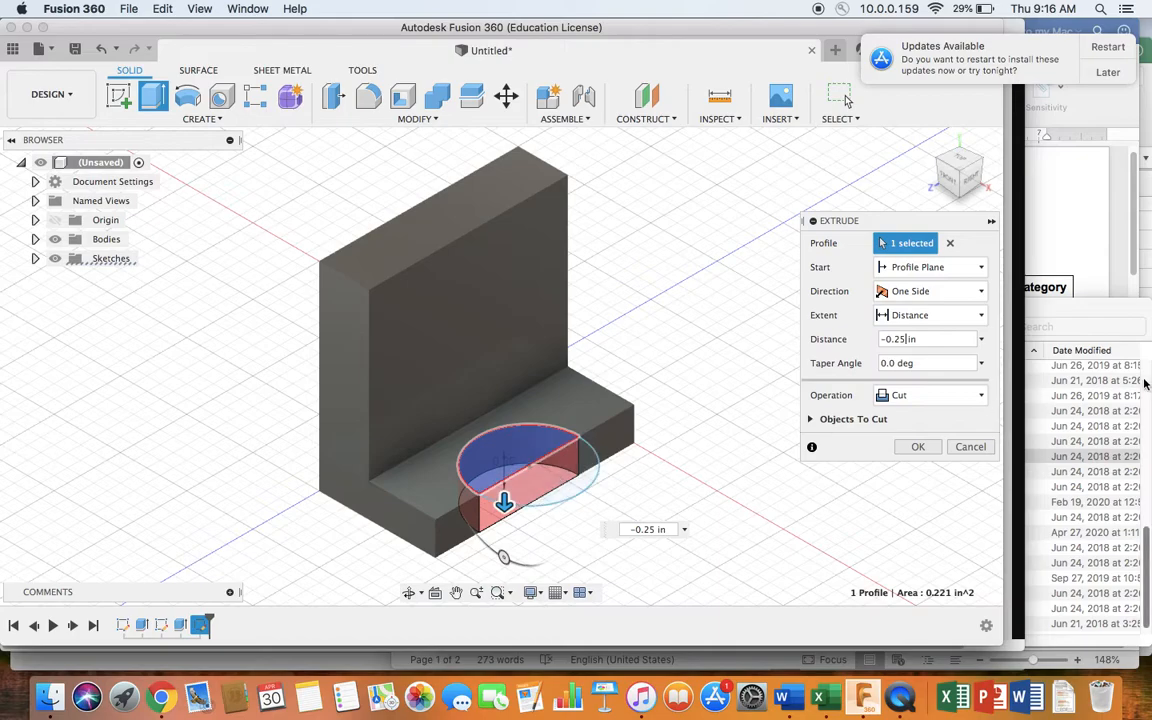
pyautogui.click(925, 449)
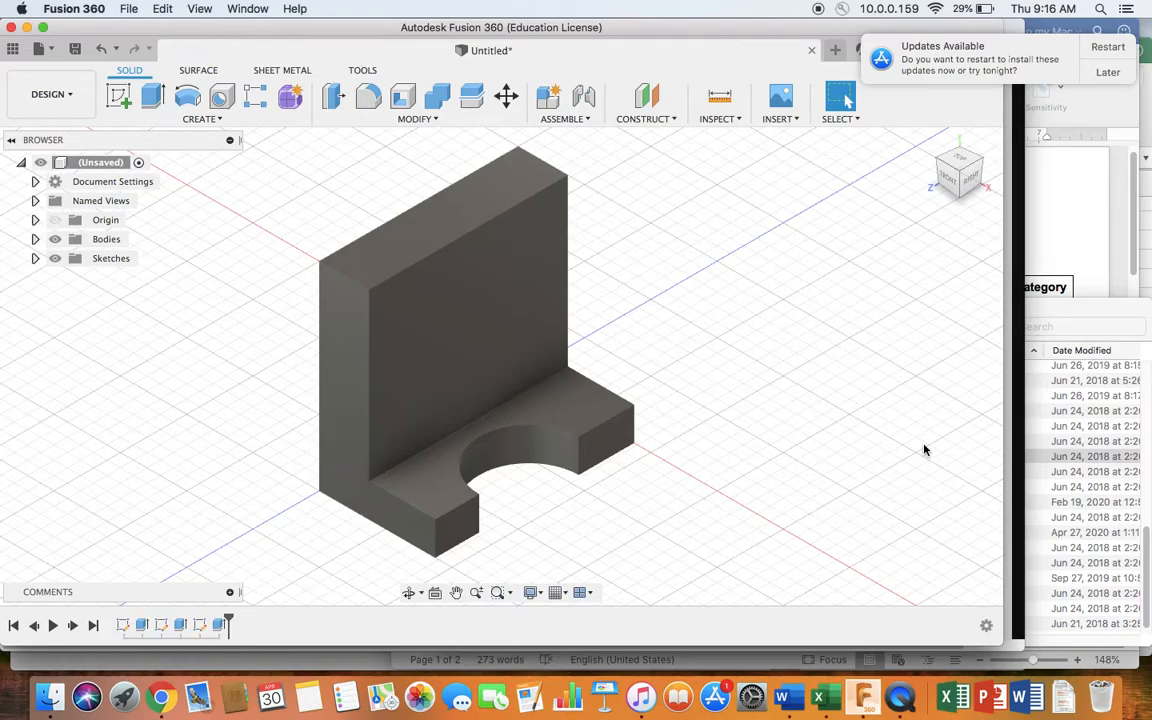
# Examine the rounded upright and its hole in drawing 19 in Chrome, then return to Fusion 360 and view the part from the right.
pyautogui.hotkey('ctrl', 'Up')
pyautogui.click(758, 607)
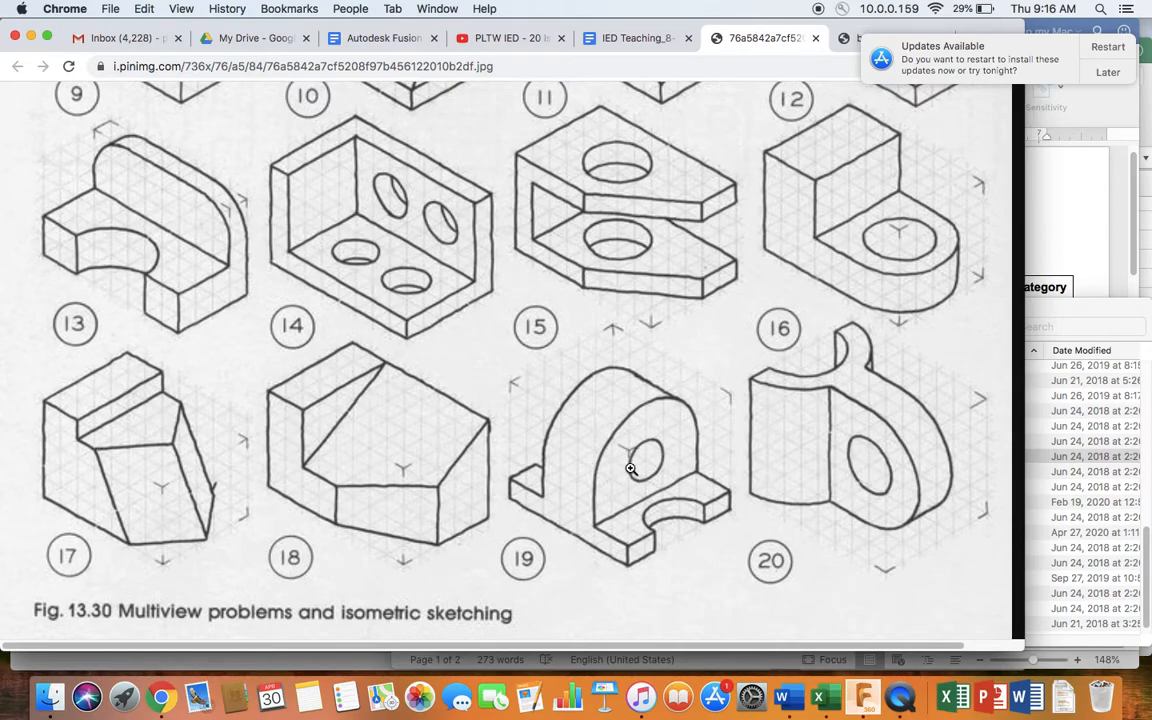
pyautogui.hotkey('ctrl', 'Up')
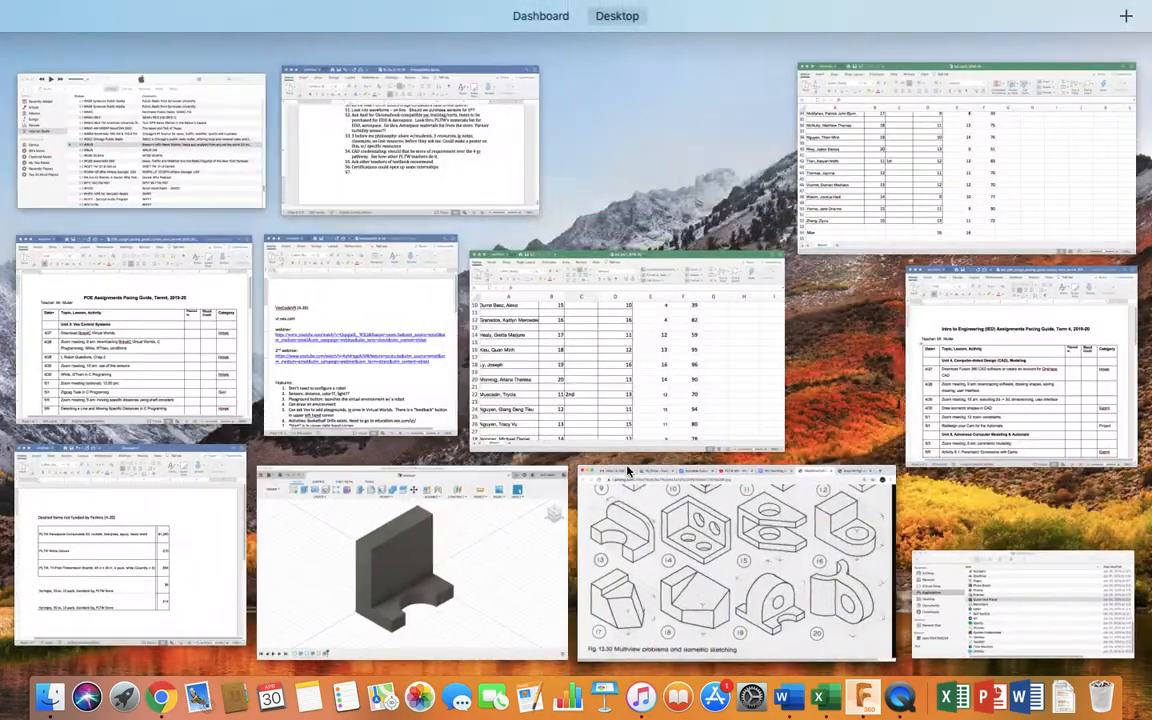
pyautogui.click(490, 527)
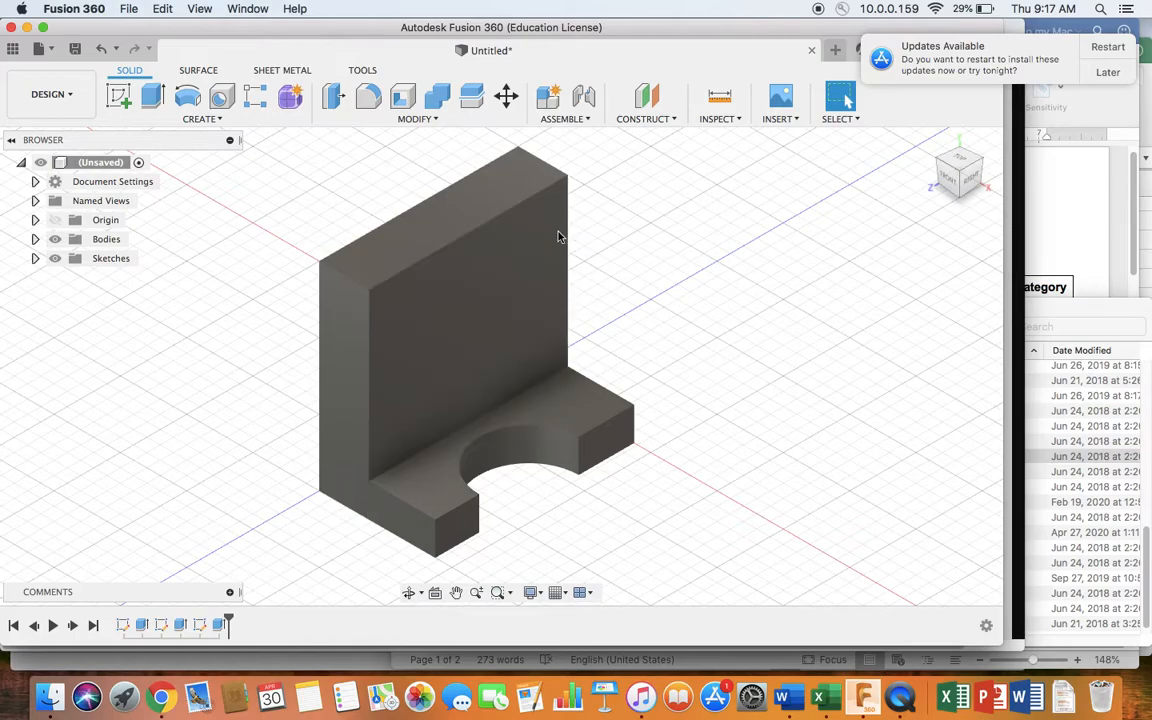
pyautogui.click(972, 178)
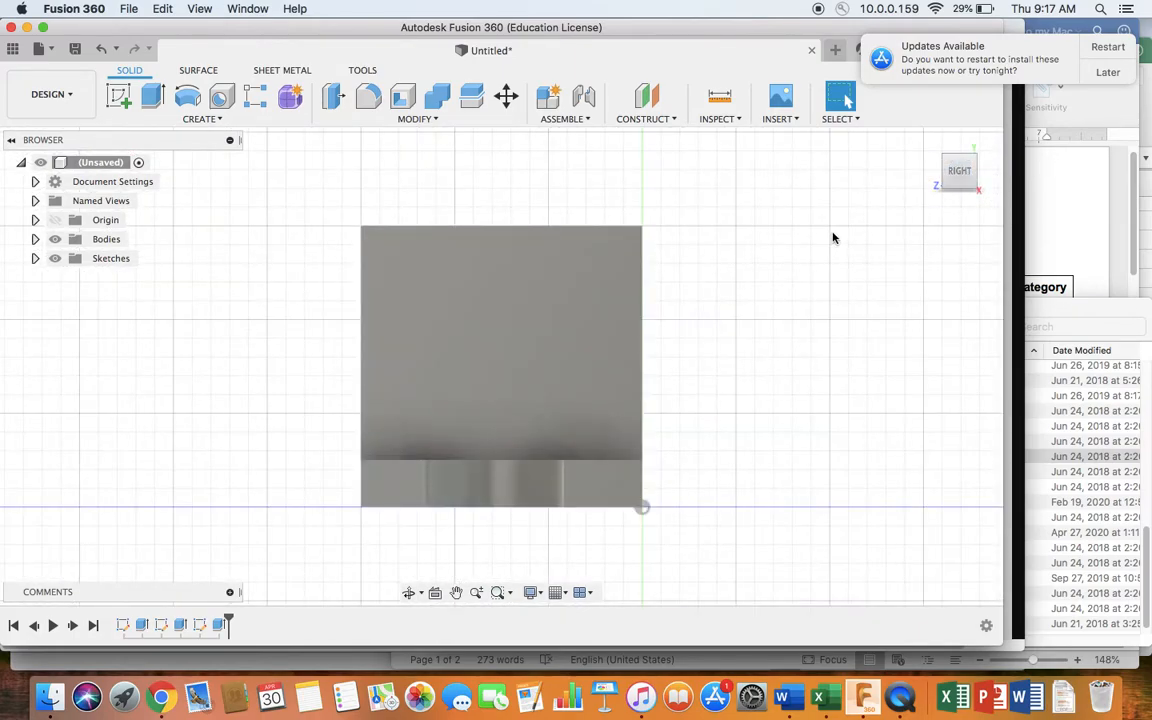
# Sketch a centre-diameter circle of about 0.73 in radius on the upright wall's face above the base.
pyautogui.rightClick(524, 206)
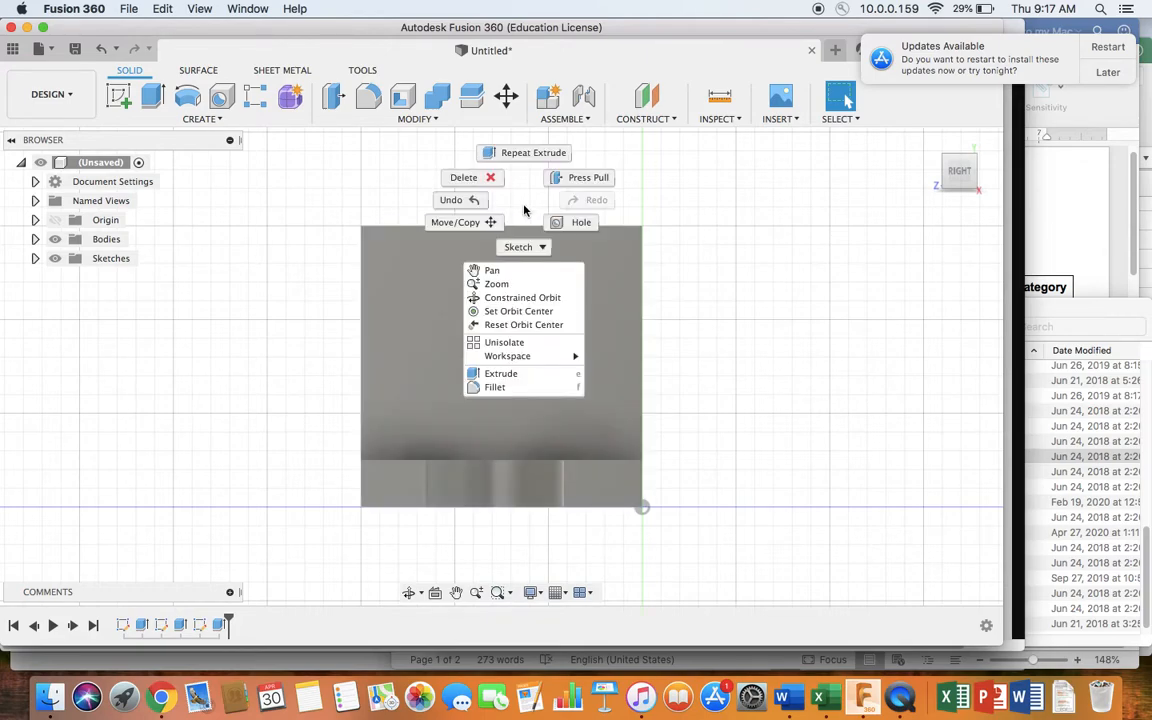
pyautogui.click(525, 246)
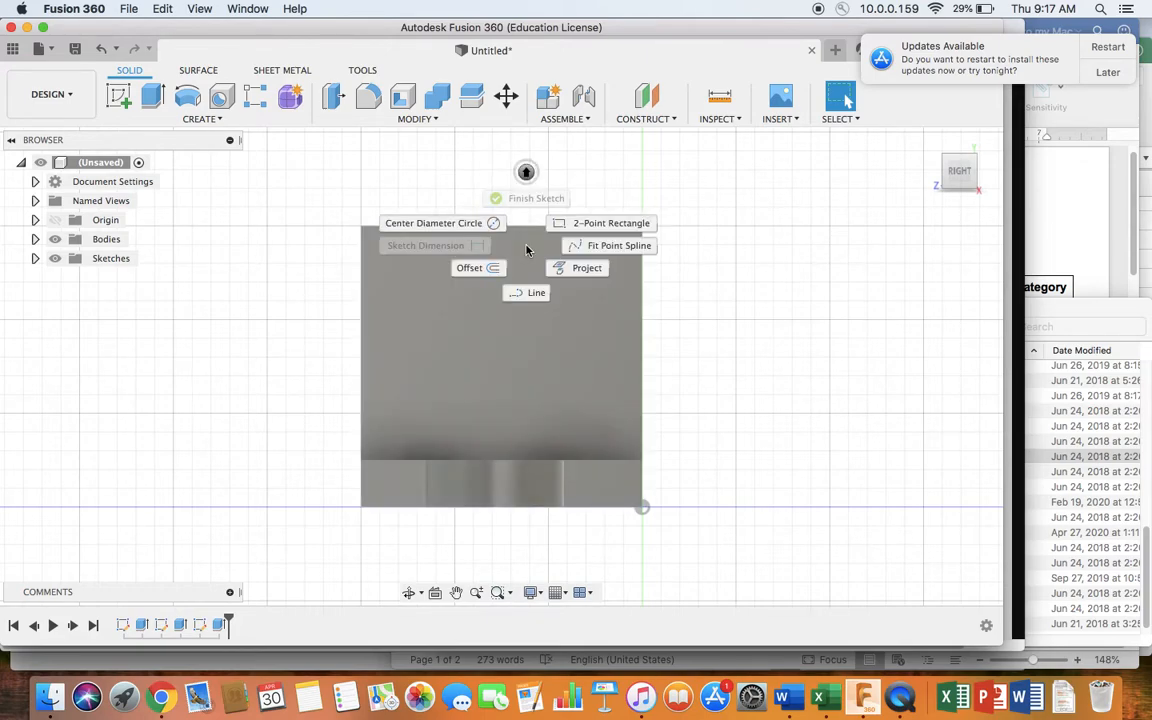
pyautogui.click(472, 226)
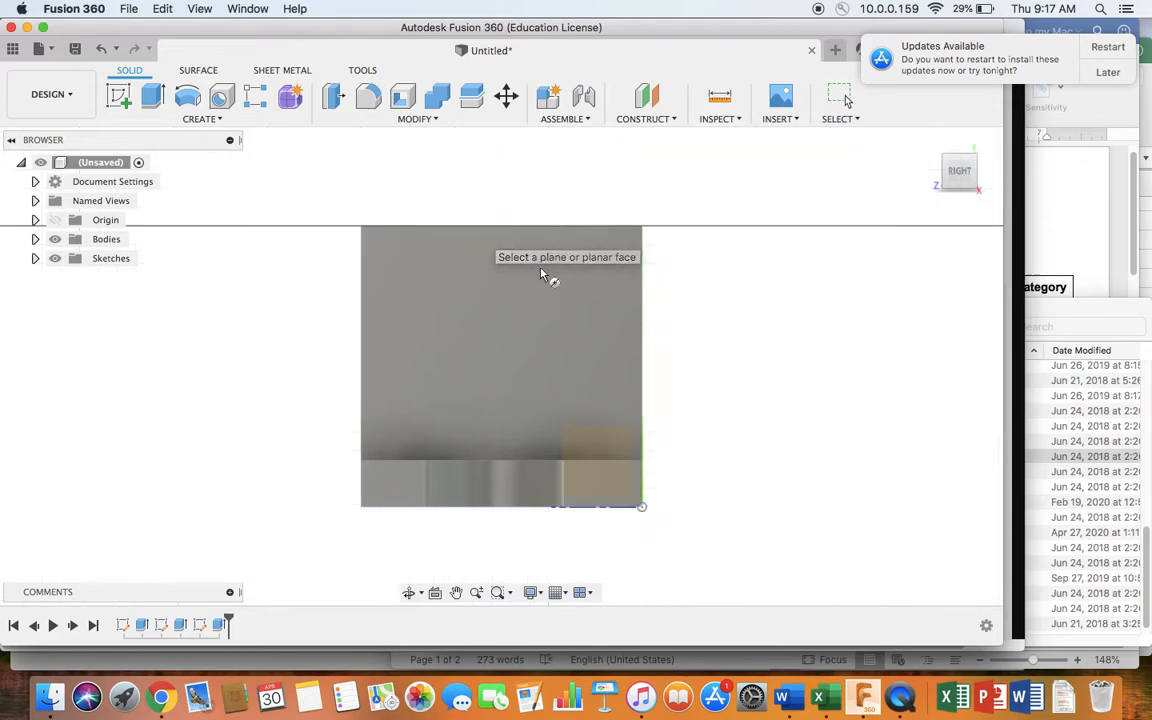
pyautogui.click(553, 327)
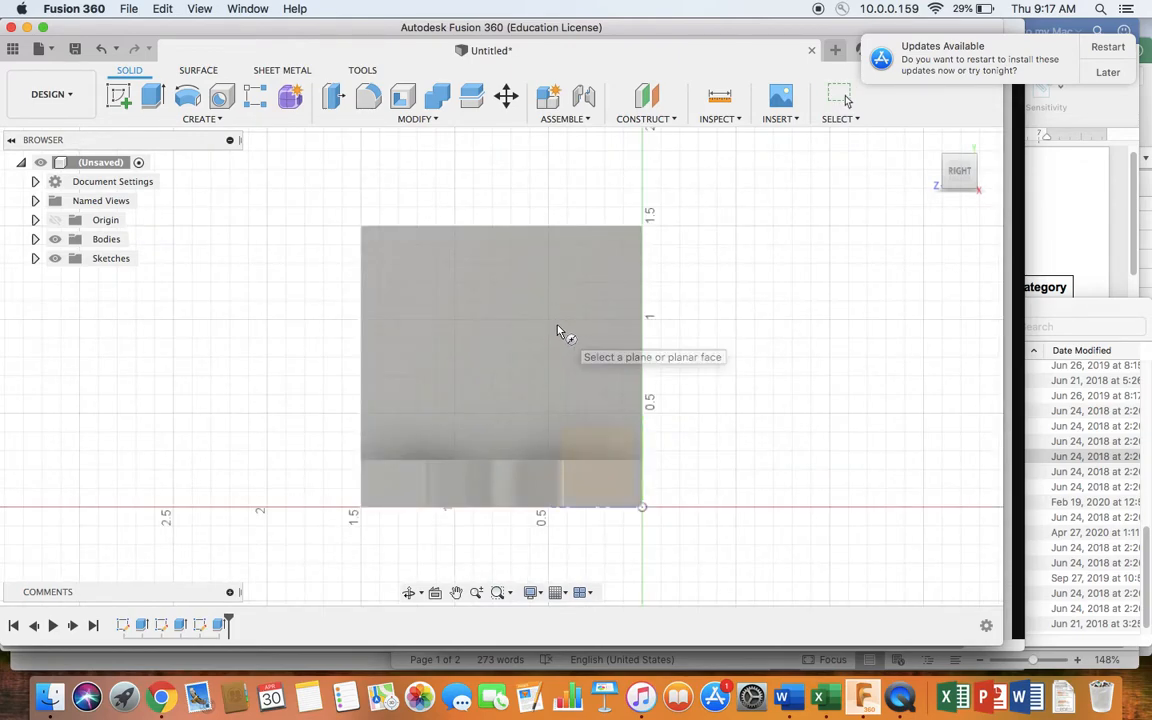
pyautogui.click(558, 332)
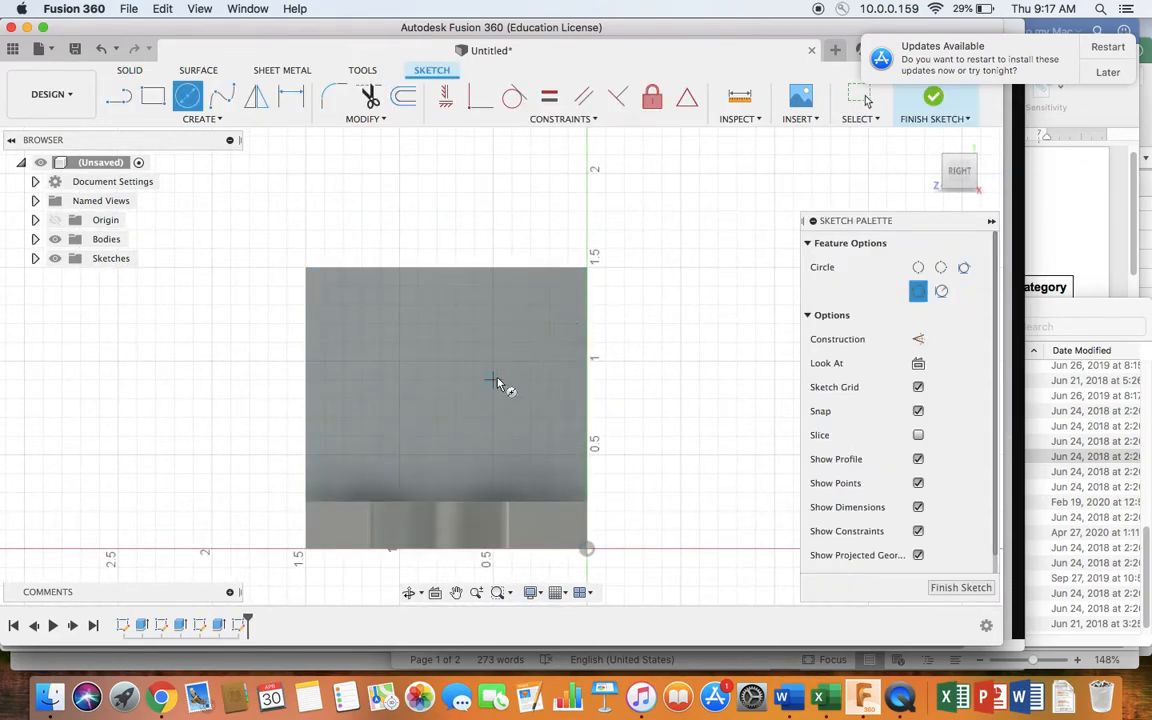
pyautogui.click(492, 379)
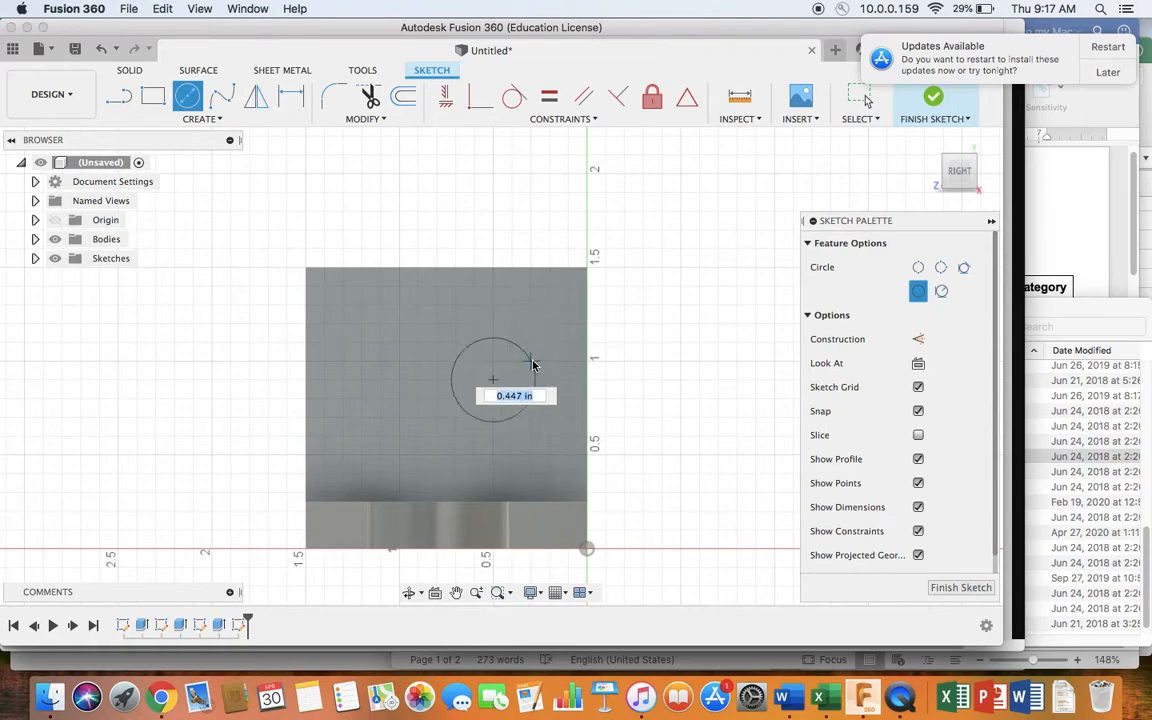
pyautogui.click(628, 343)
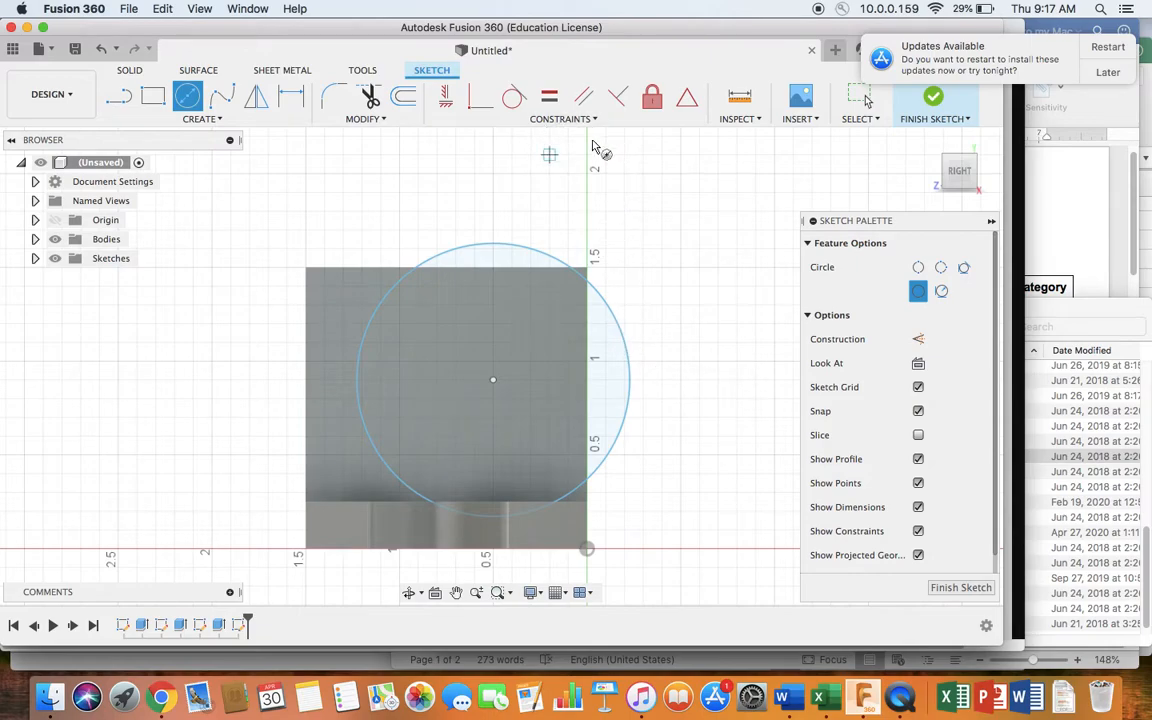
# Constrain the circle tangent to the wall's top edge and both vertical side edges, and finish the sketch.
pyautogui.click(516, 98)
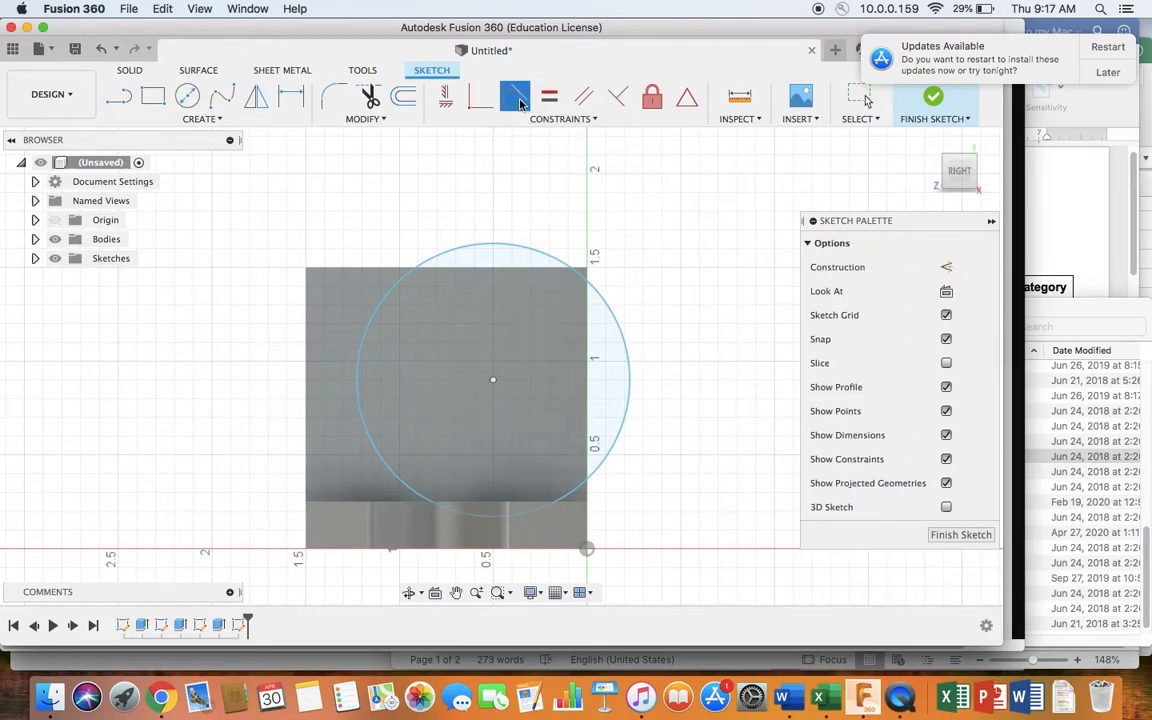
pyautogui.click(495, 250)
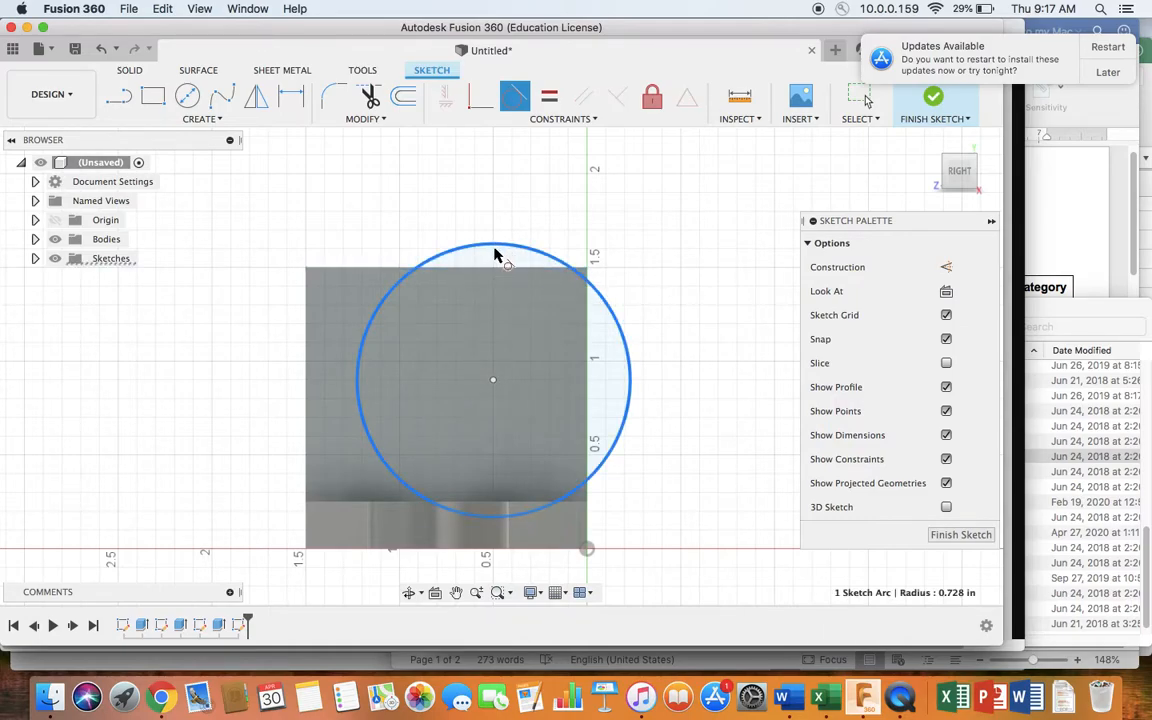
pyautogui.click(462, 268)
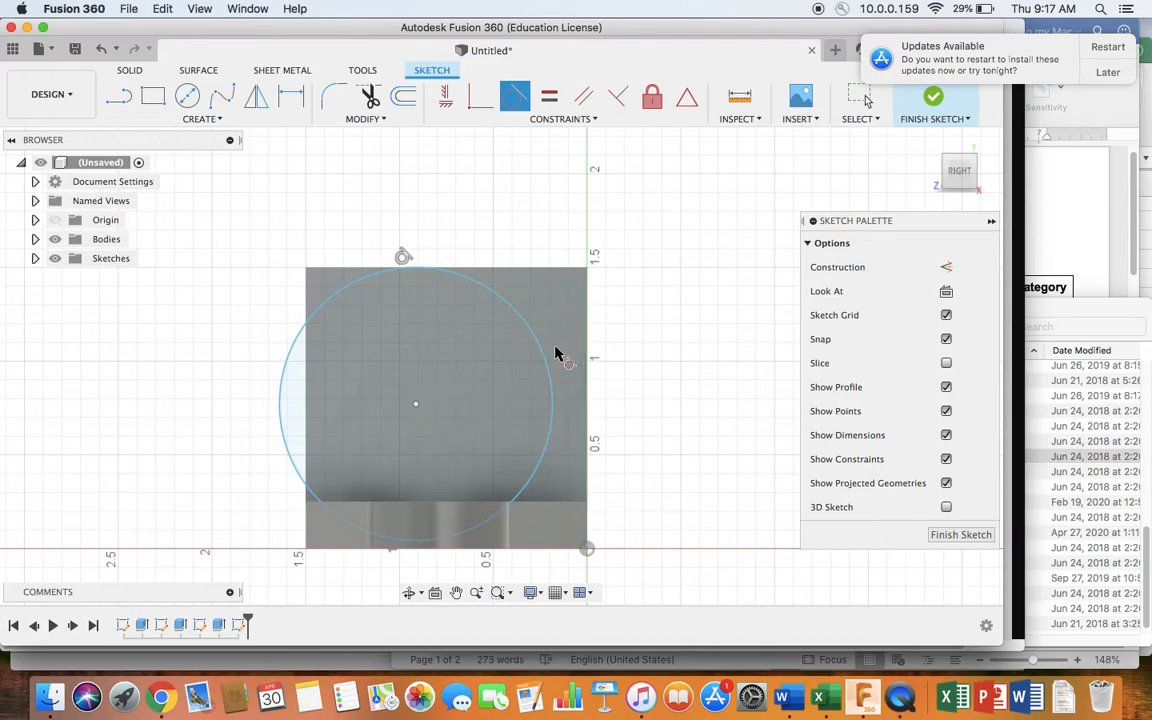
pyautogui.click(551, 404)
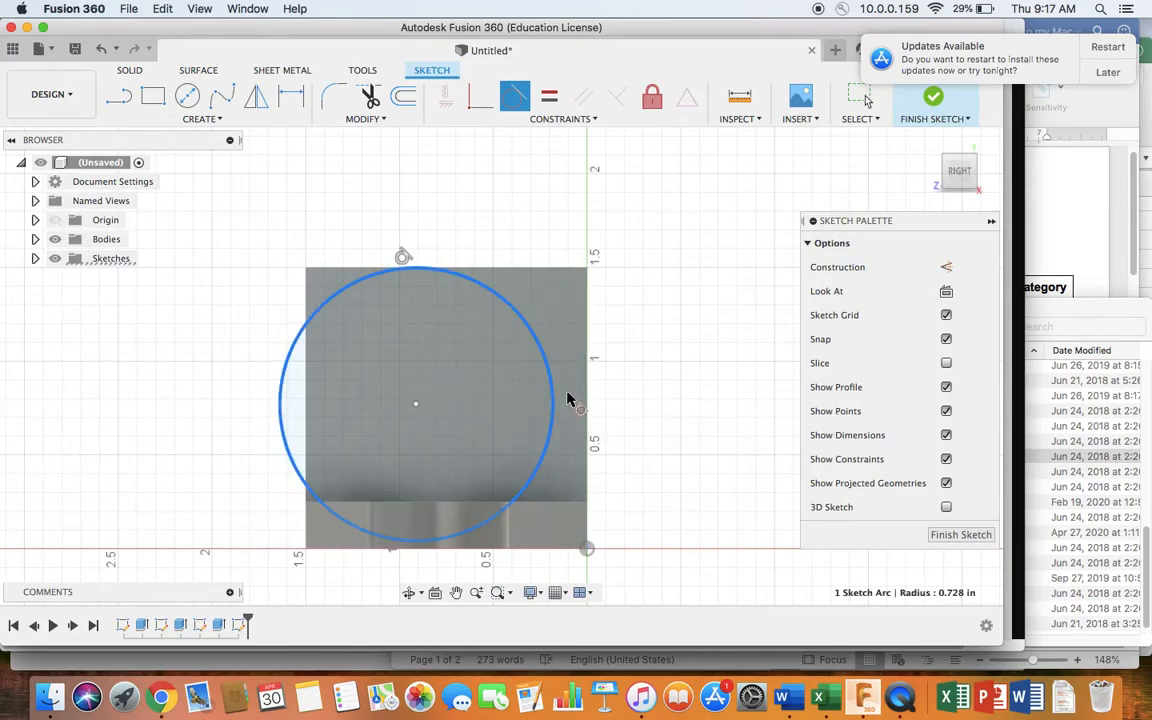
pyautogui.click(588, 404)
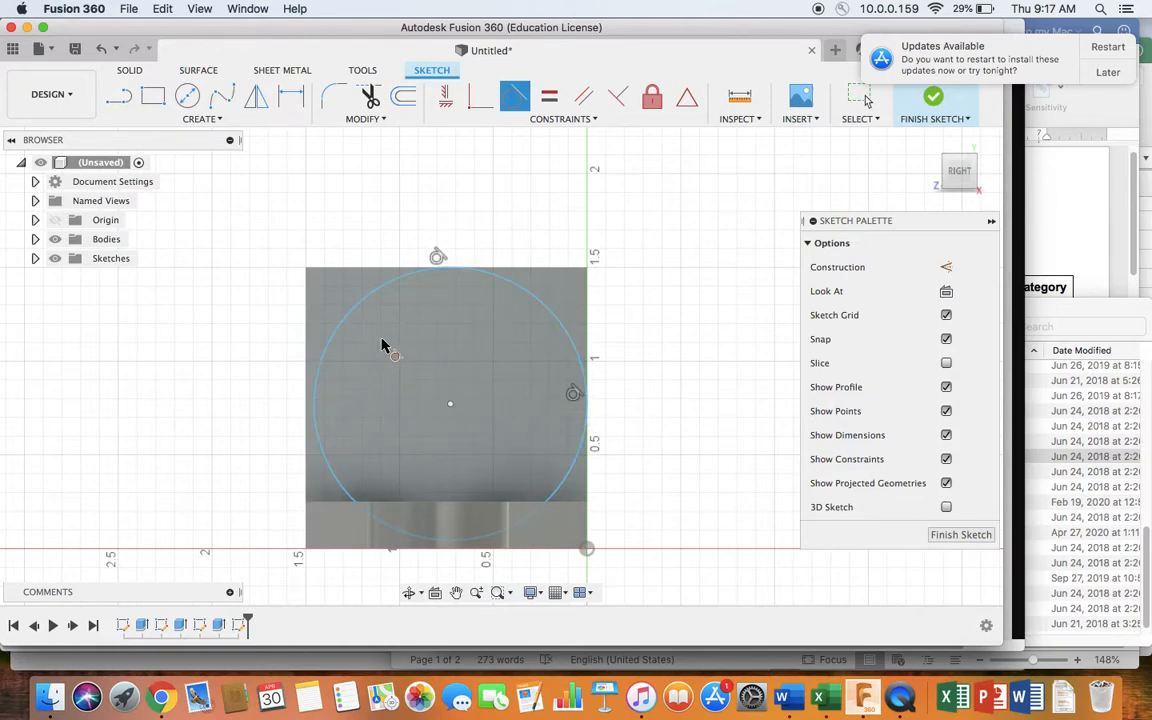
pyautogui.click(318, 410)
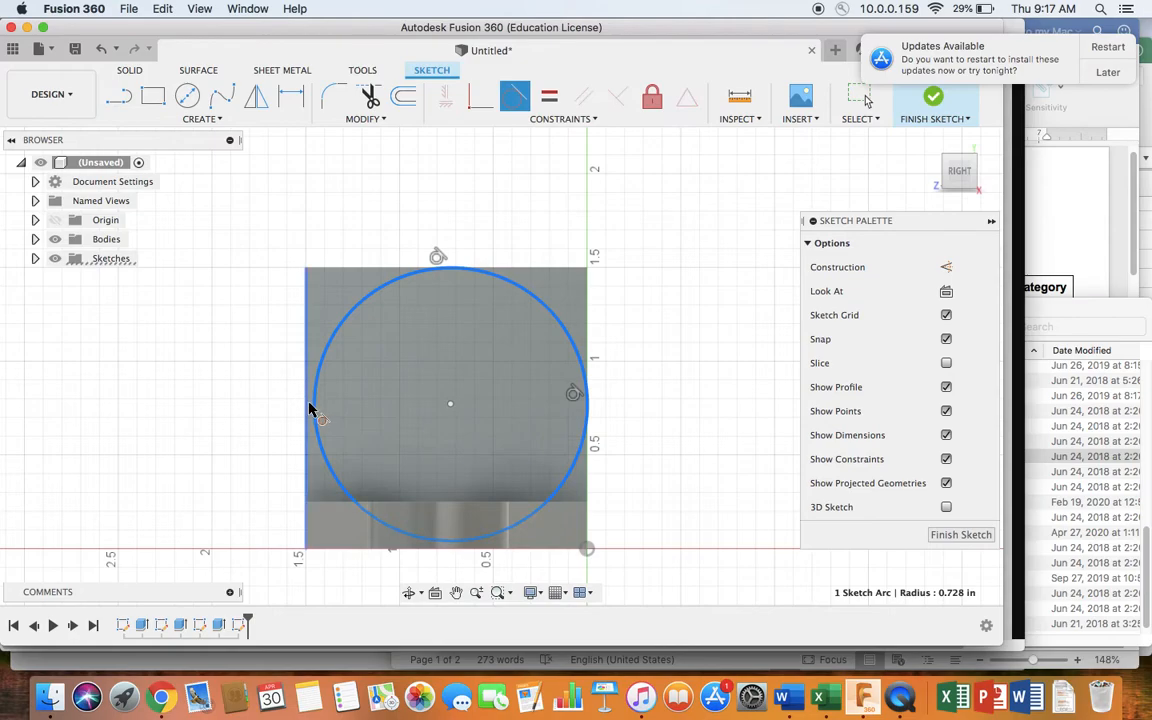
pyautogui.click(308, 408)
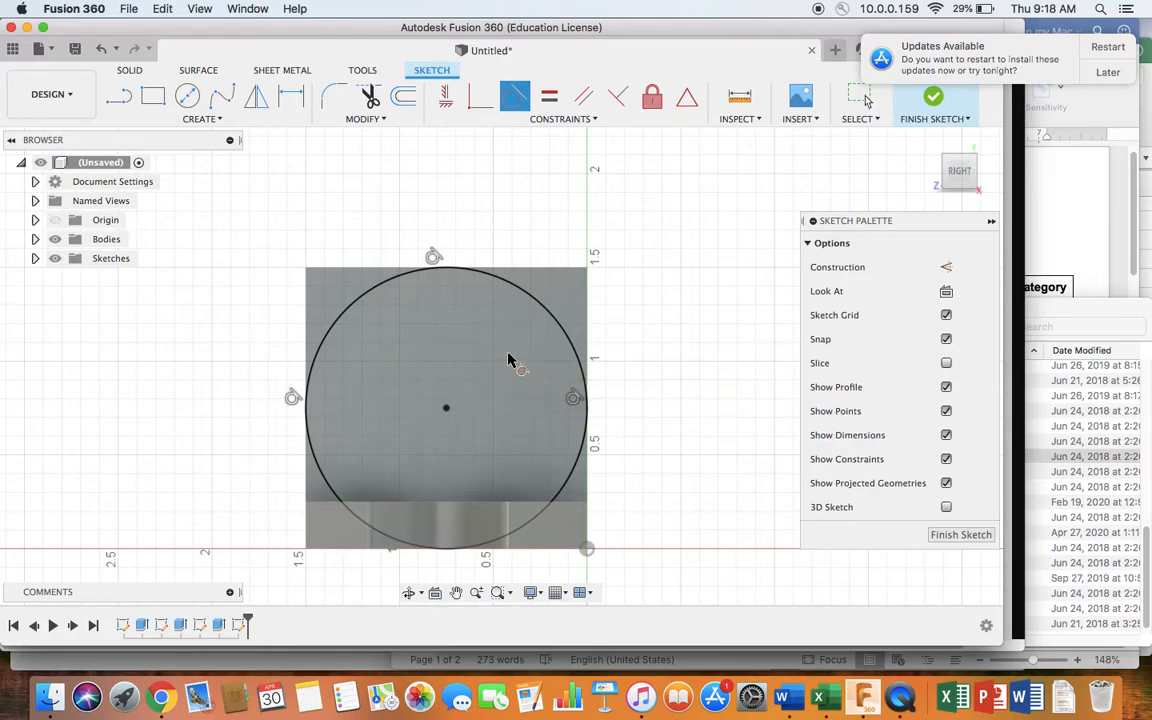
pyautogui.click(935, 96)
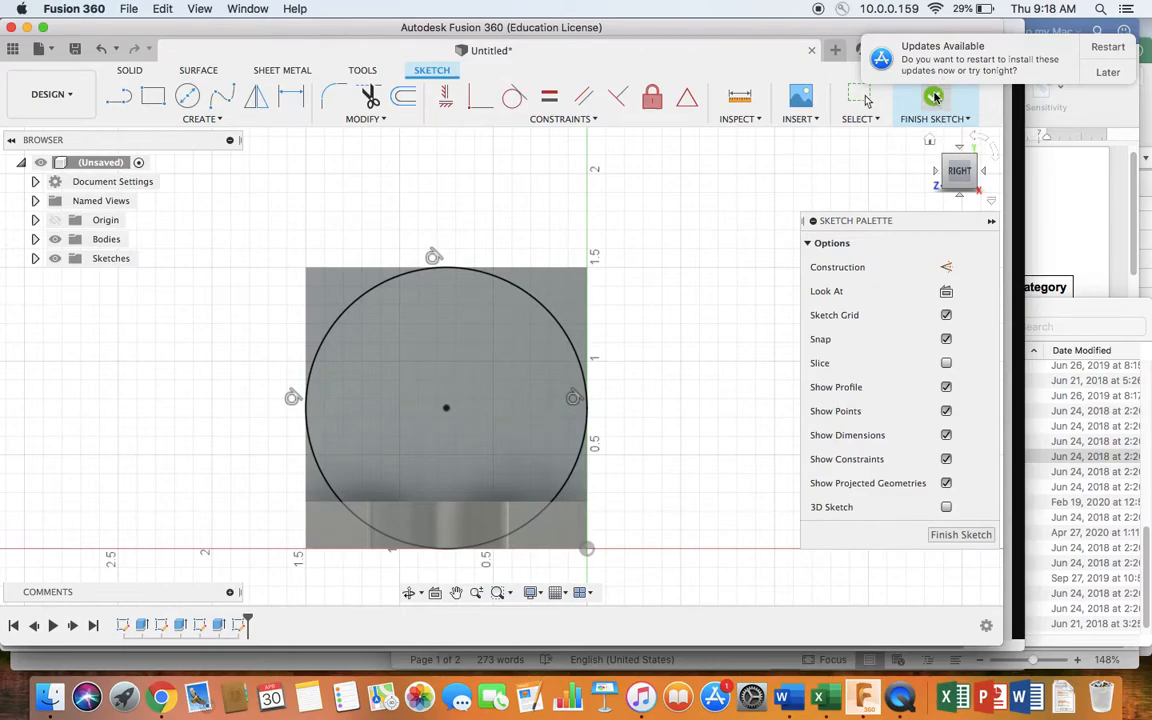
# View the part in the home orientation, compare it with drawing 19 in Chrome, and return to Fusion 360.
pyautogui.click(926, 143)
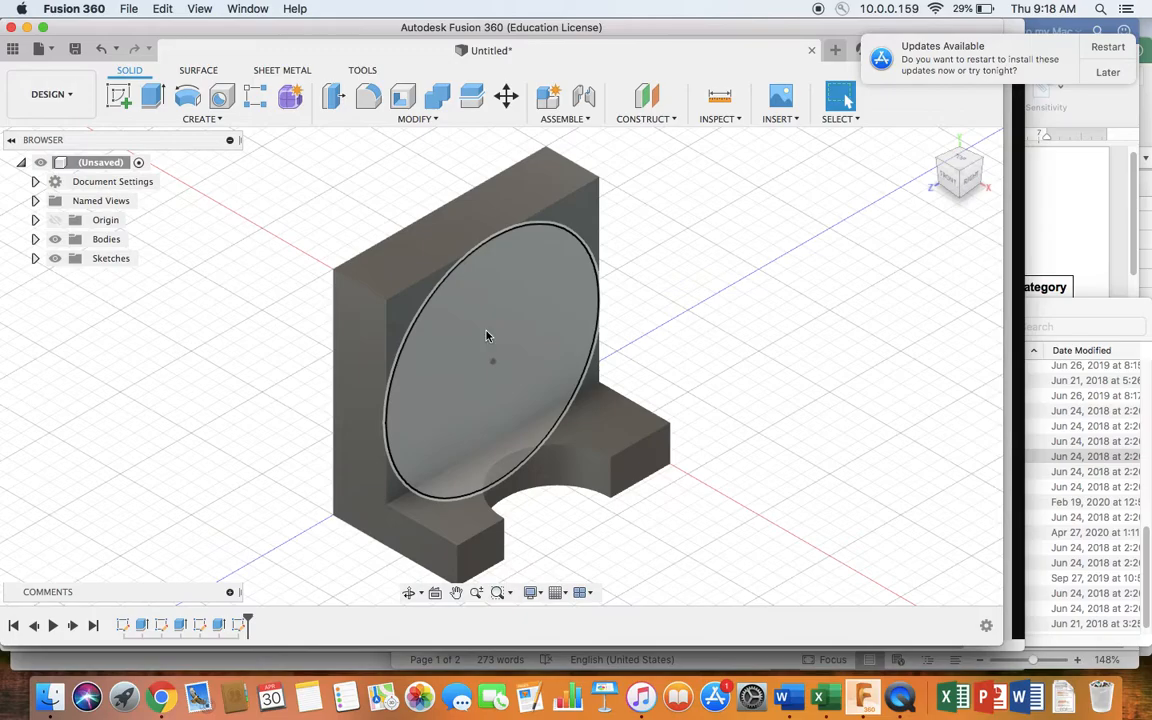
pyautogui.hotkey('ctrl', 'Up')
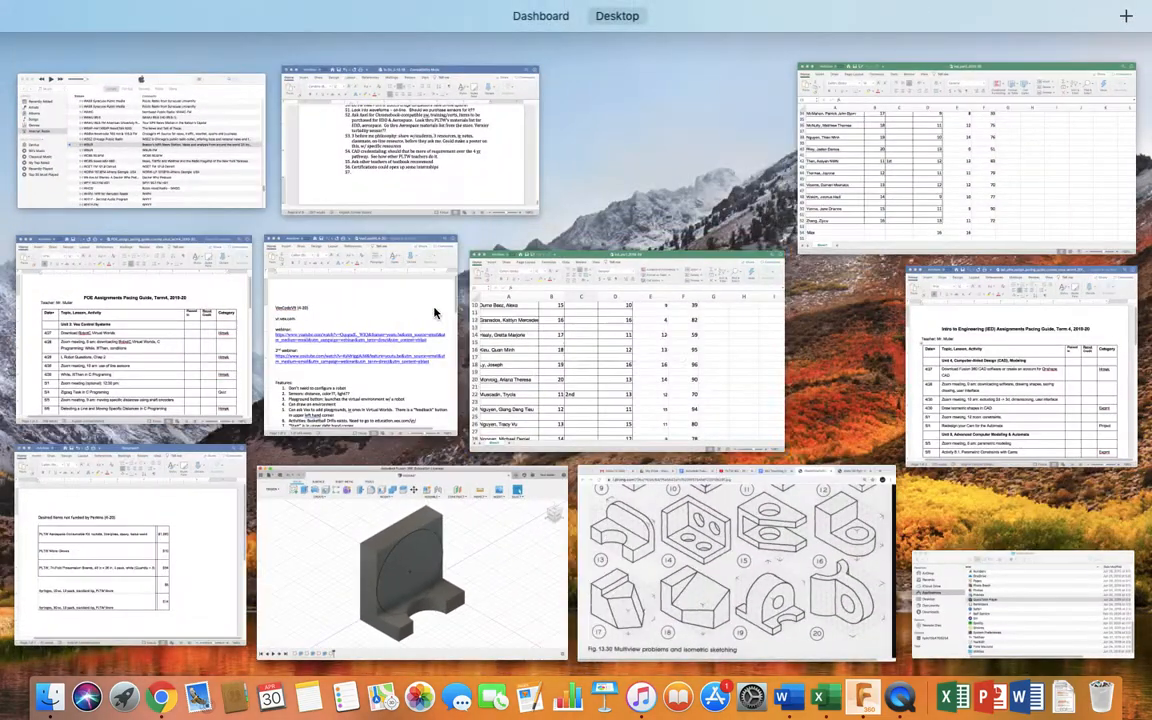
pyautogui.click(752, 548)
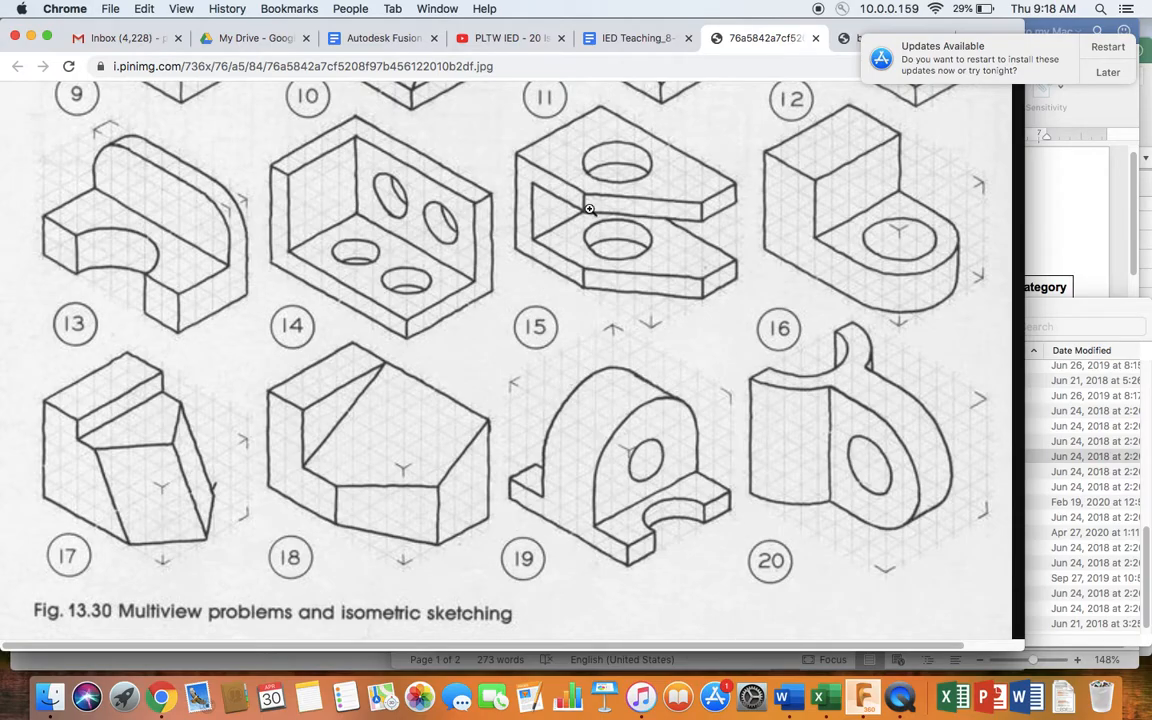
pyautogui.hotkey('ctrl', 'Up')
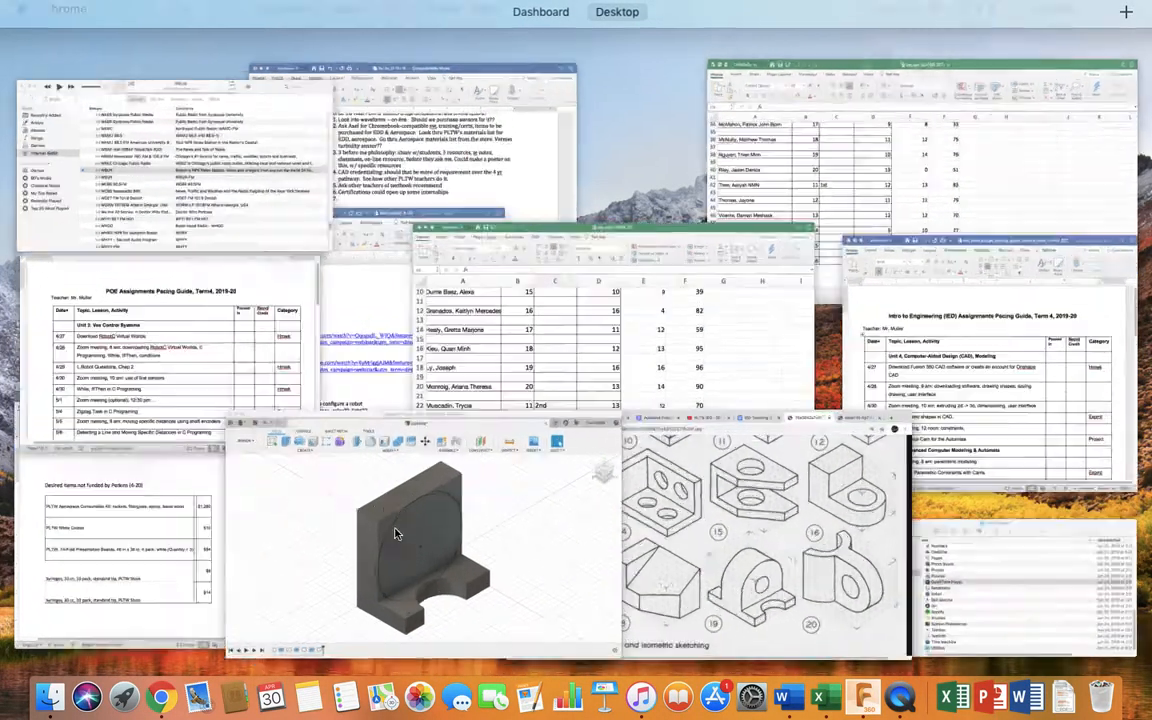
pyautogui.click(395, 533)
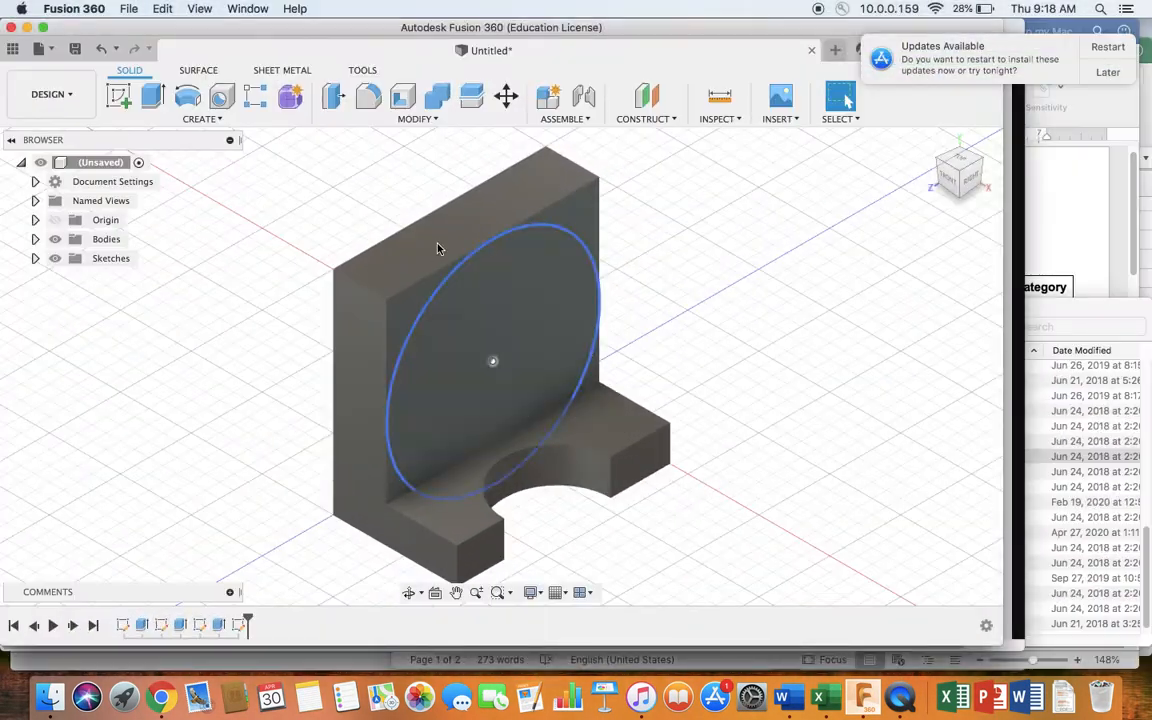
# Extrude-cut the two upper corner profiles outside the circle by -0.375 in through the wall's thickness.
pyautogui.click(410, 305)
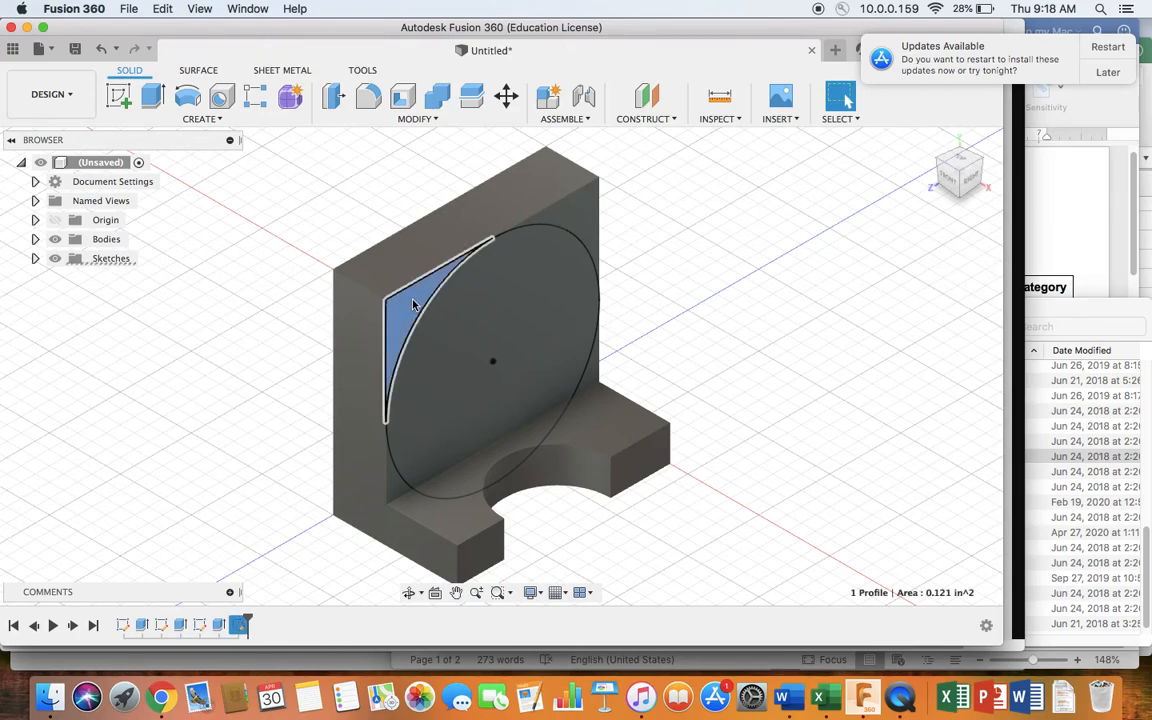
pyautogui.keyDown('shift'); pyautogui.click(593, 218); pyautogui.keyUp('shift')
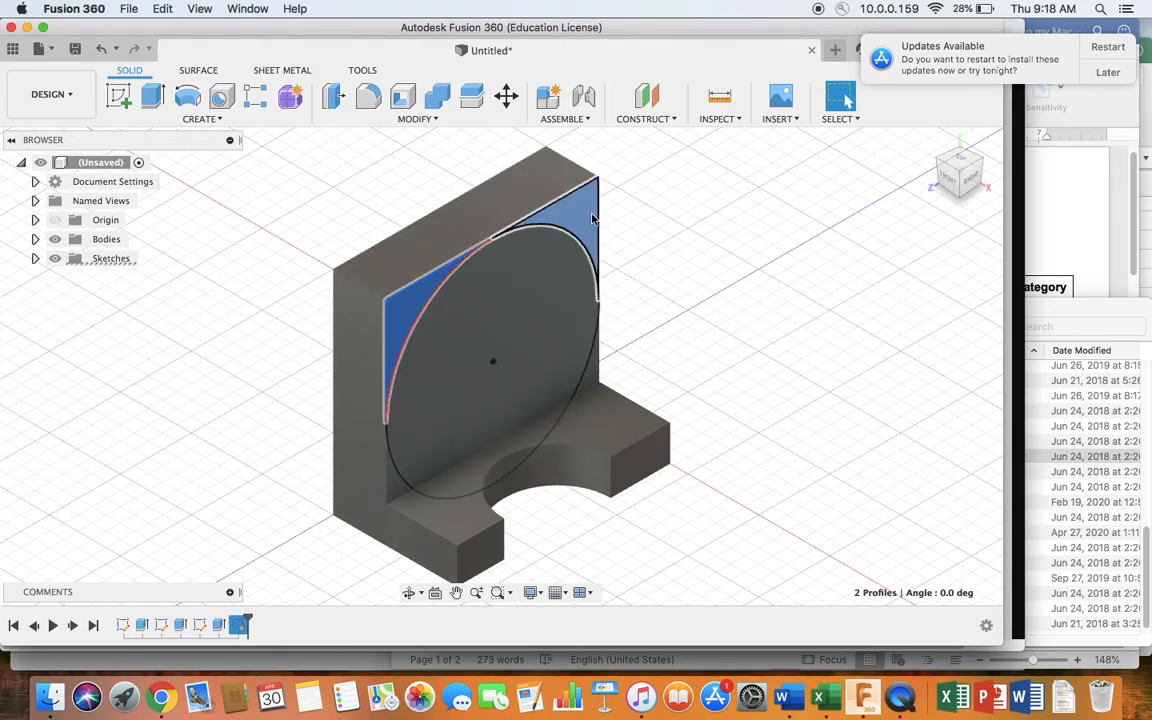
pyautogui.click(153, 97)
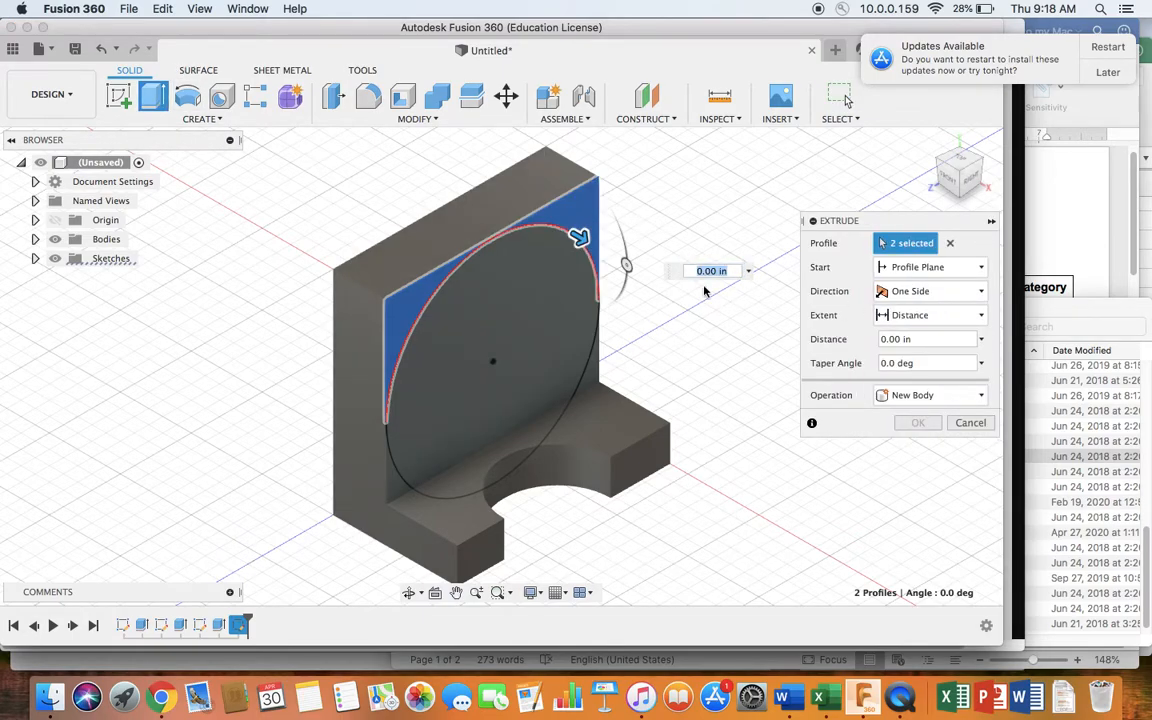
pyautogui.moveTo(580, 237); pyautogui.dragTo(513, 200)
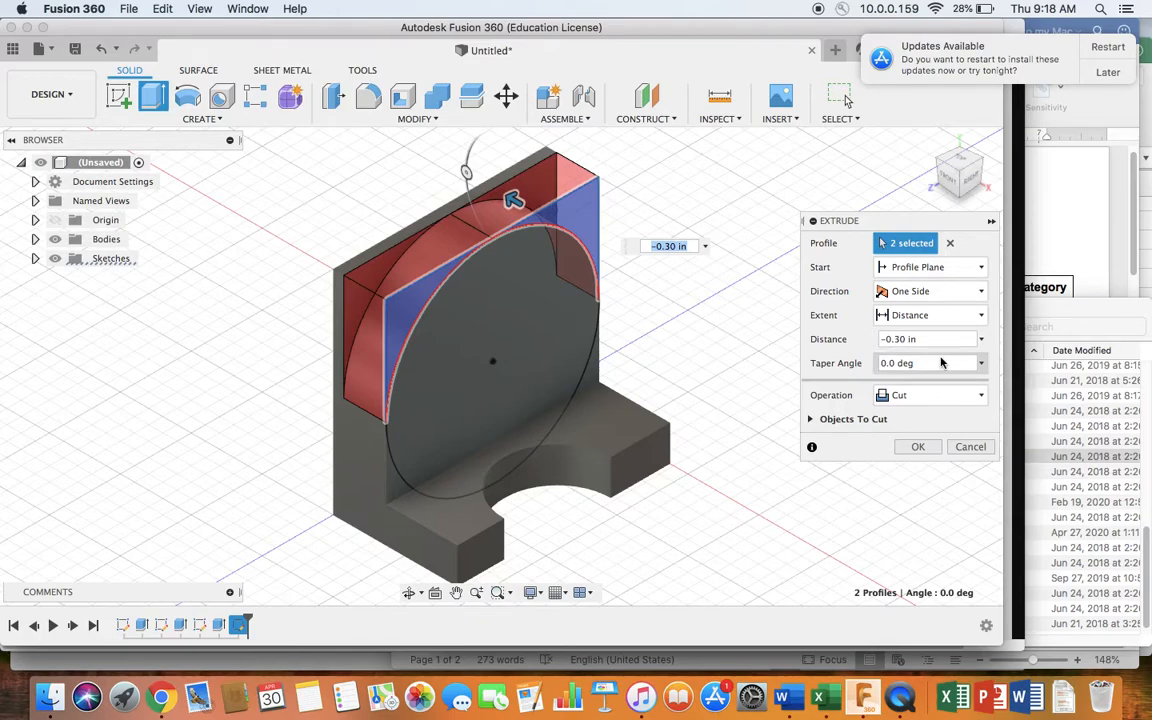
pyautogui.click(982, 316)
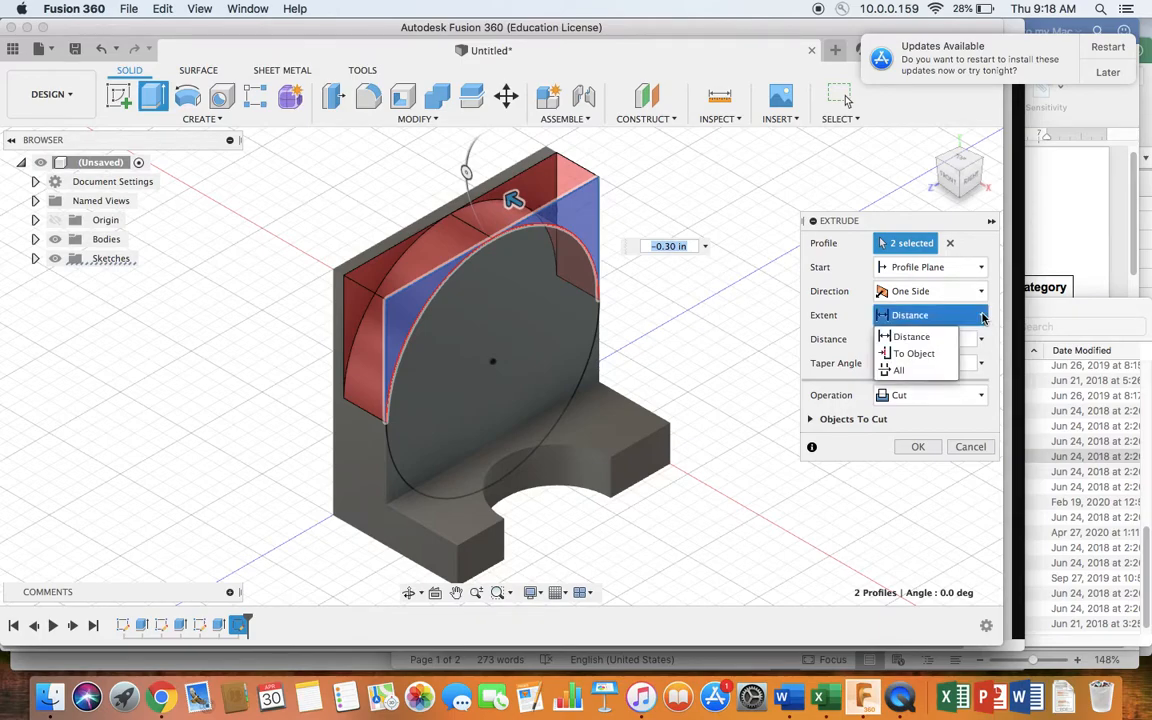
pyautogui.click(935, 354)
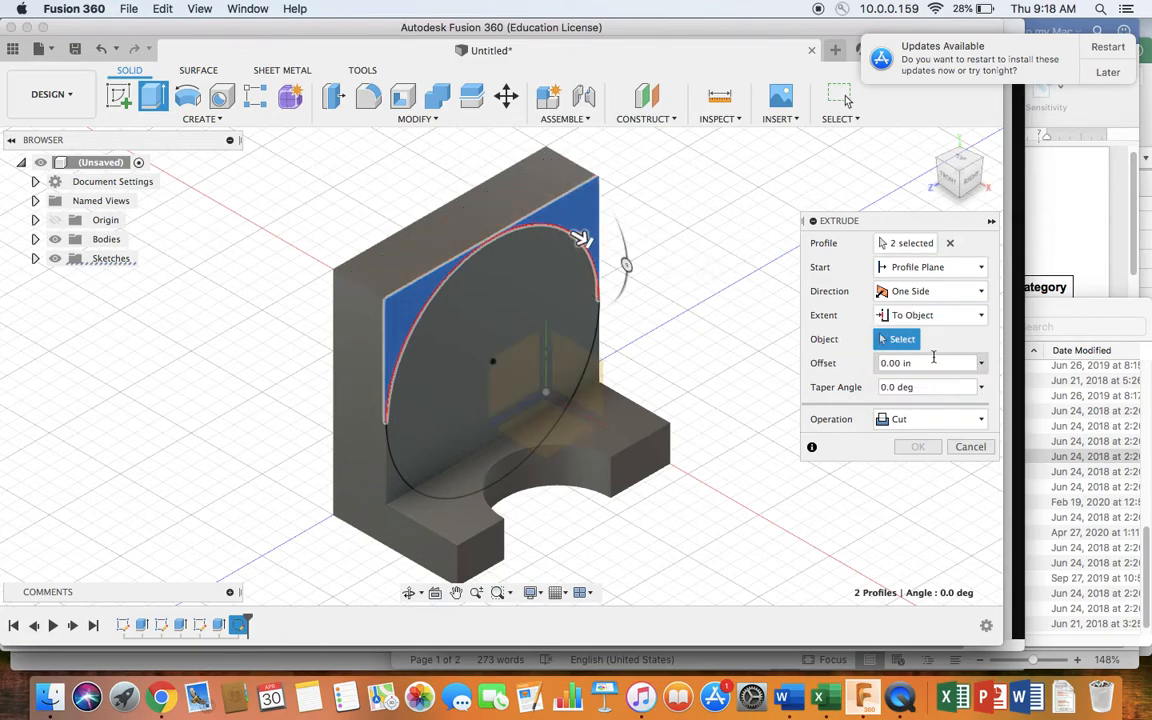
pyautogui.click(982, 316)
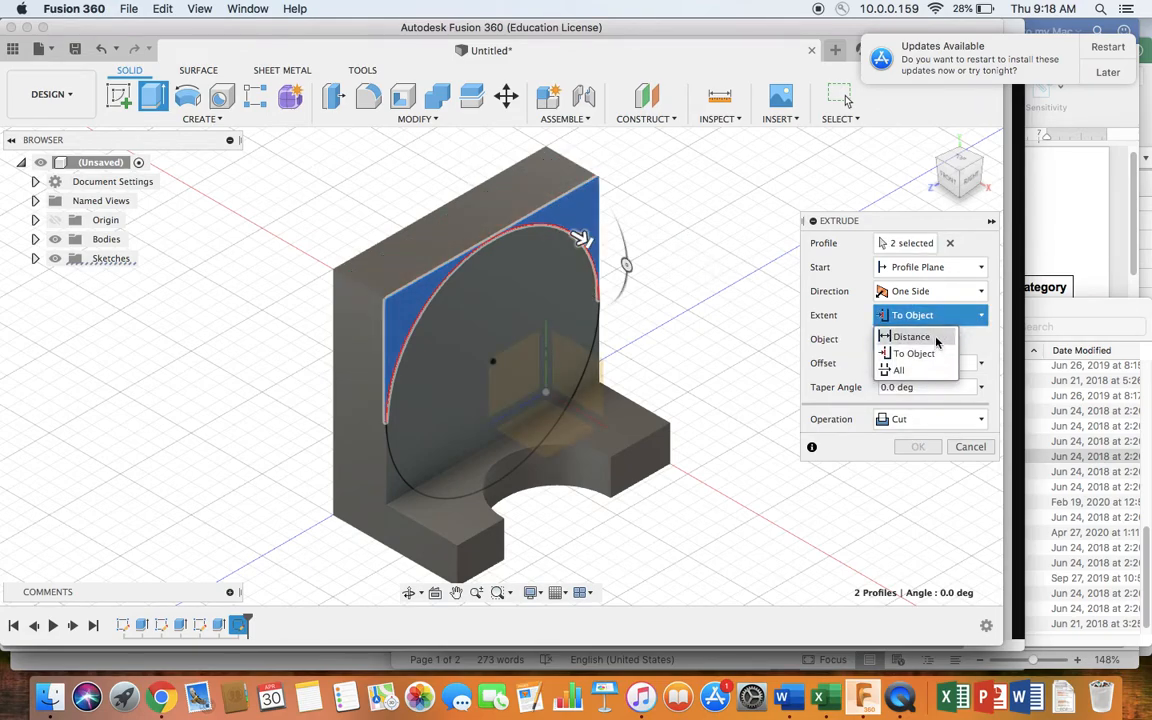
pyautogui.click(922, 337)
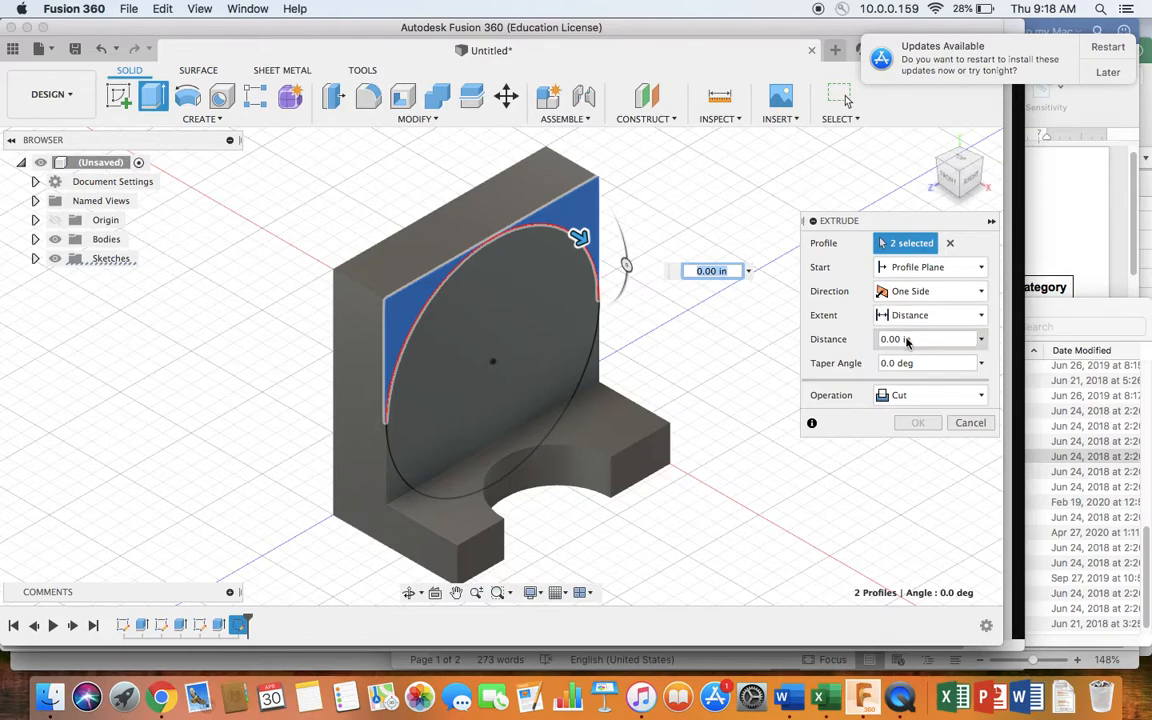
pyautogui.moveTo(578, 236); pyautogui.dragTo(549, 222)
pyautogui.click(912, 339)
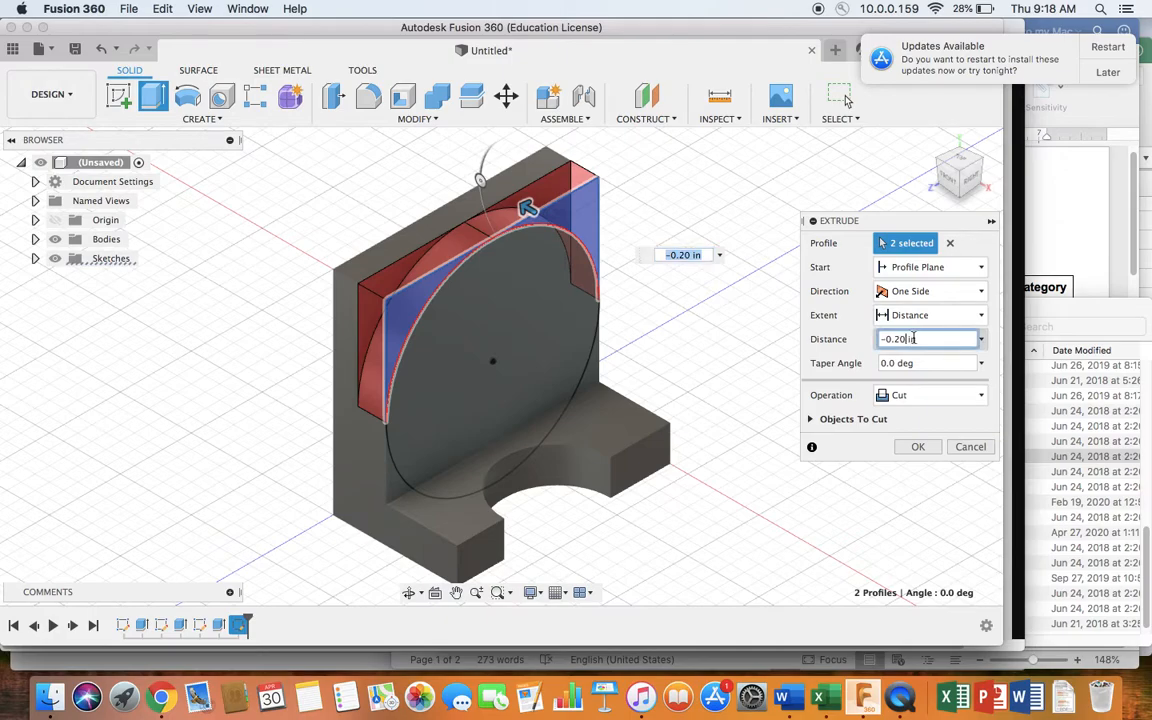
pyautogui.press('BackSpace')
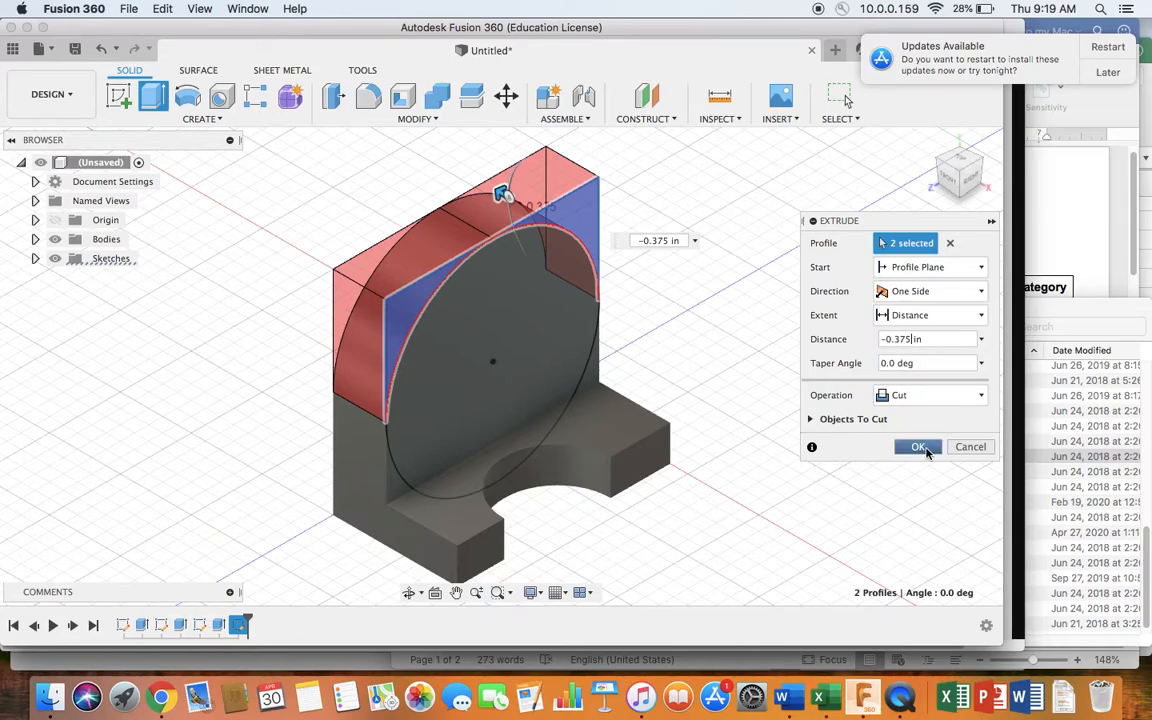
pyautogui.click(918, 448)
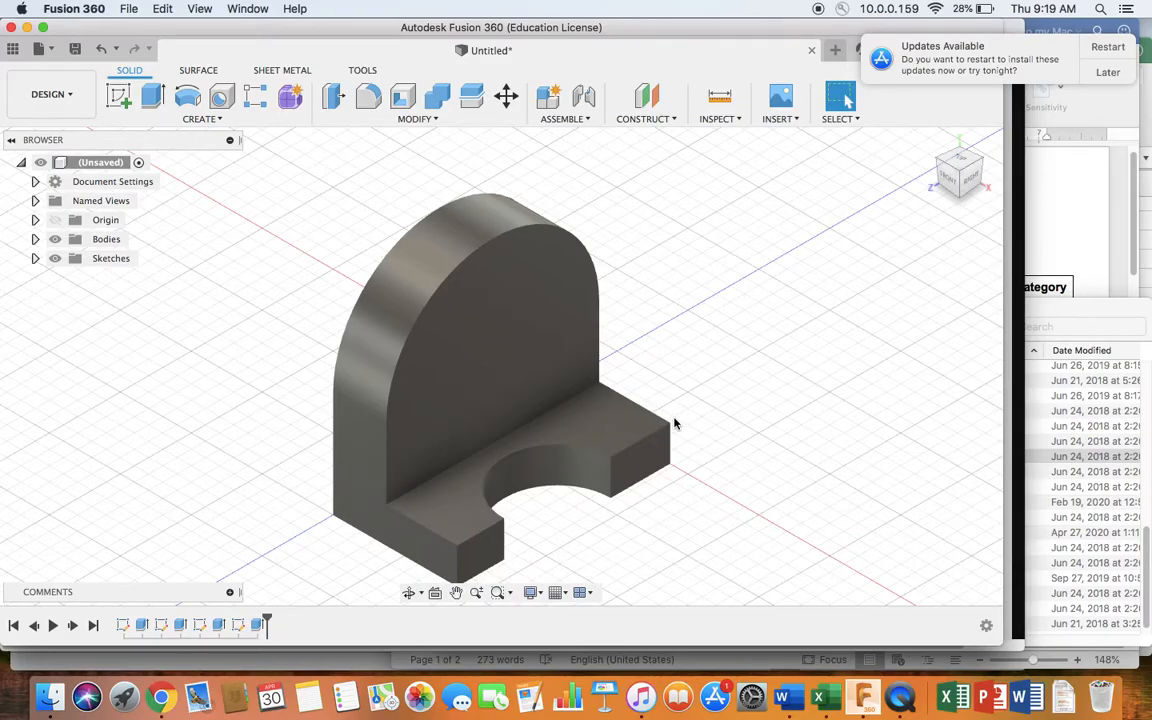
# Compare the part with isometric drawing 19 in Chrome, and return to Fusion 360.
pyautogui.hotkey('ctrl', 'Up')
pyautogui.click(770, 585)
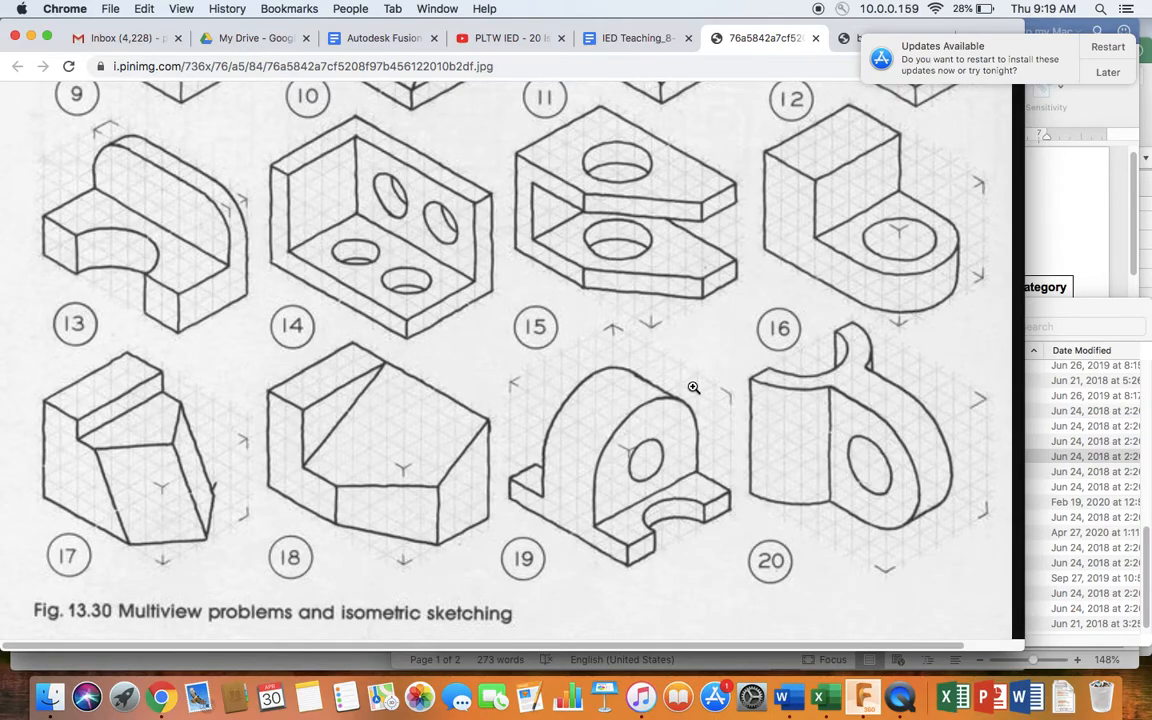
pyautogui.hotkey('ctrl', 'Up')
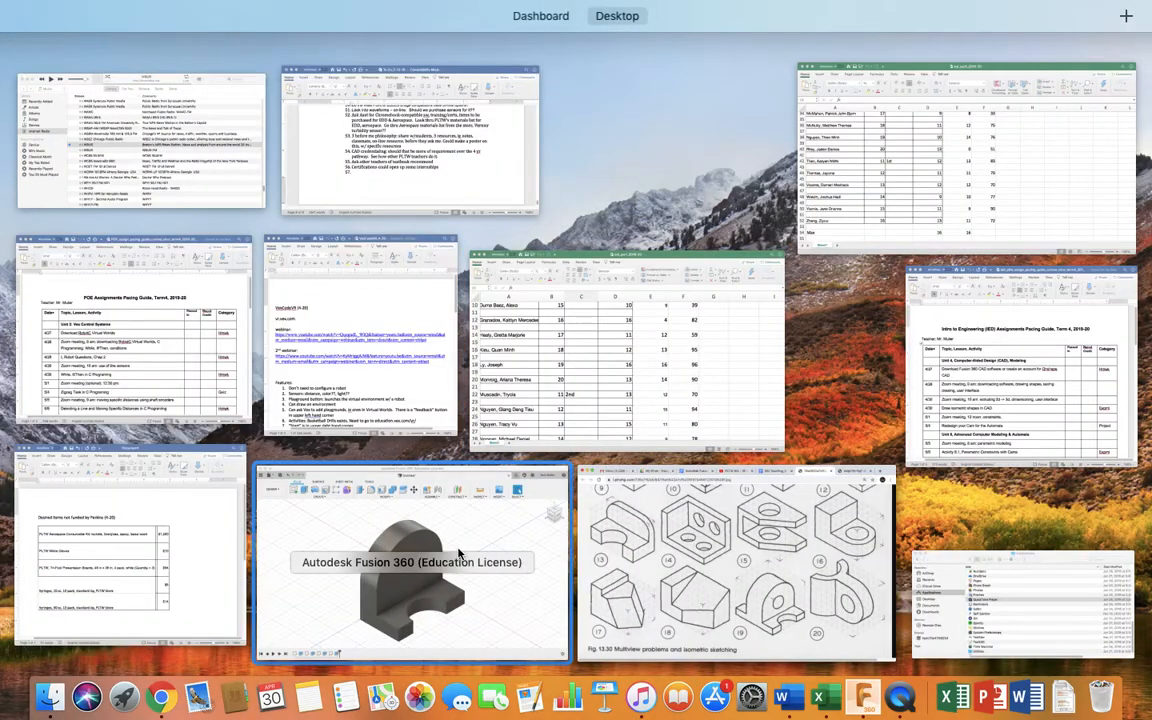
pyautogui.click(474, 545)
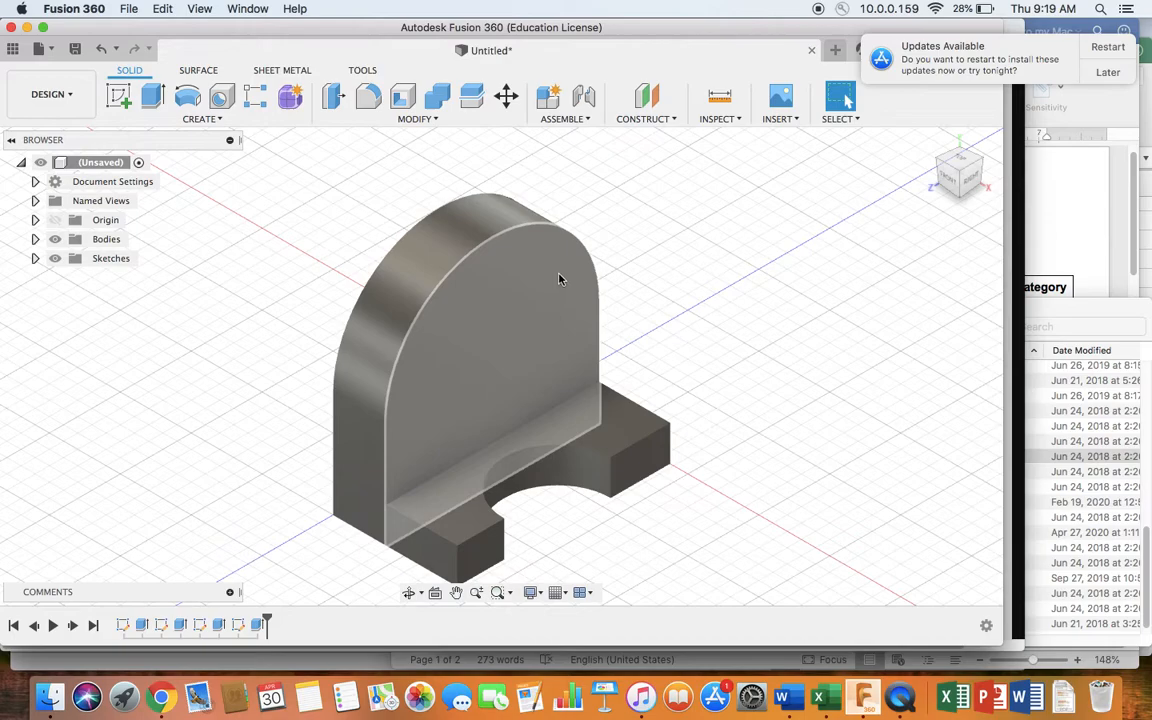
# Mirror the upright and base bodies across the upright's flat back face, and return to the home view.
pyautogui.click(221, 120)
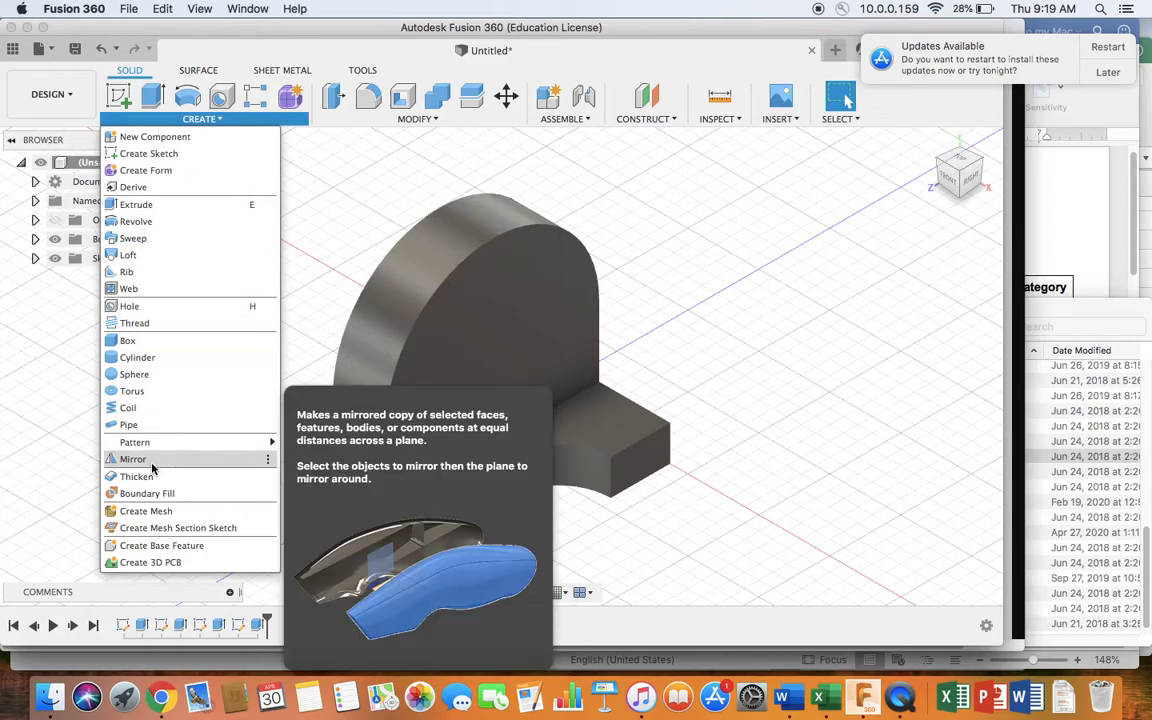
pyautogui.click(150, 461)
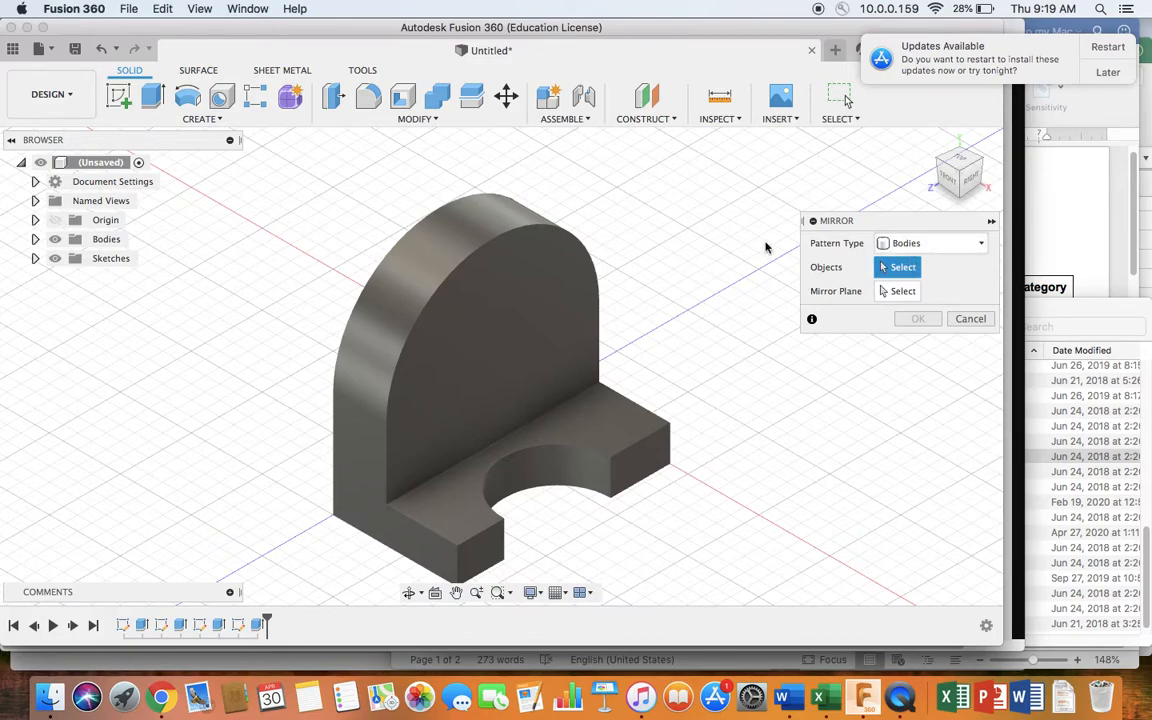
pyautogui.click(978, 243)
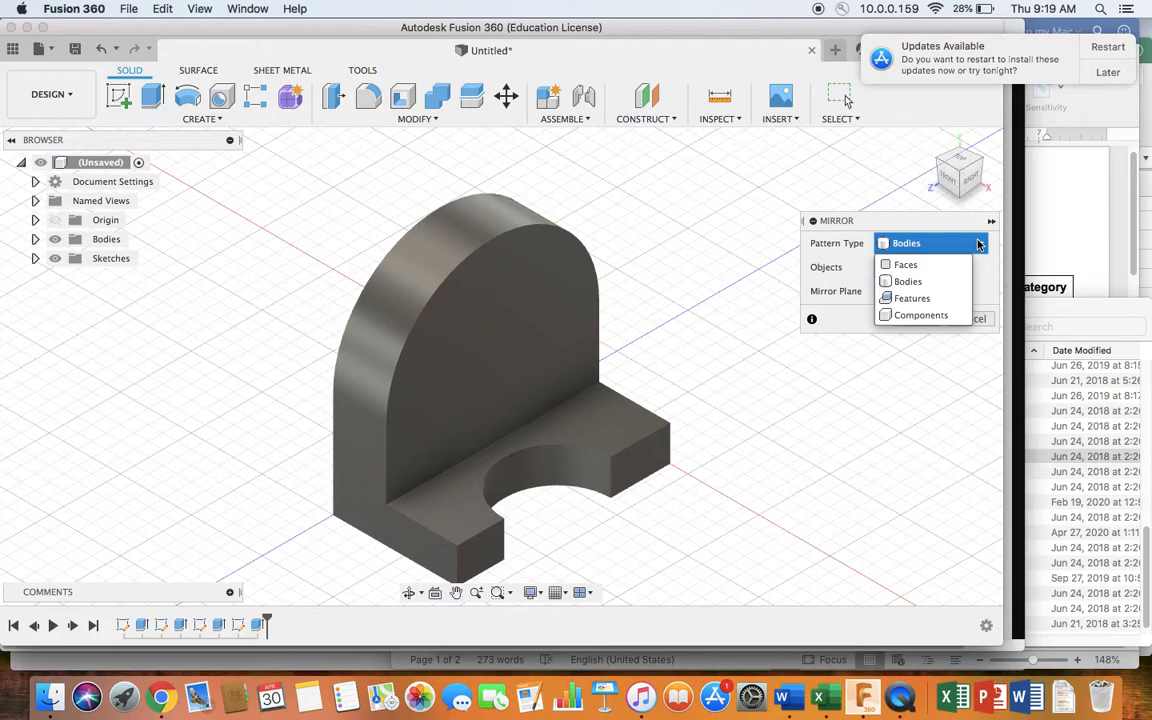
pyautogui.click(979, 244)
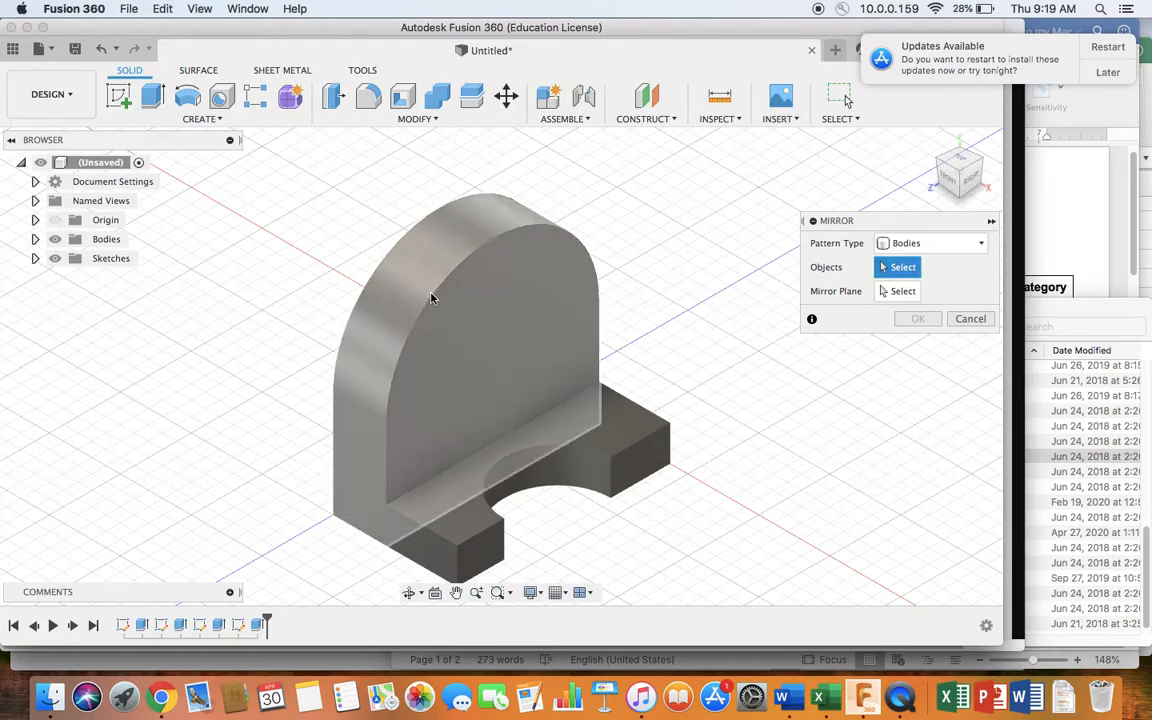
pyautogui.click(467, 306)
pyautogui.click(625, 427)
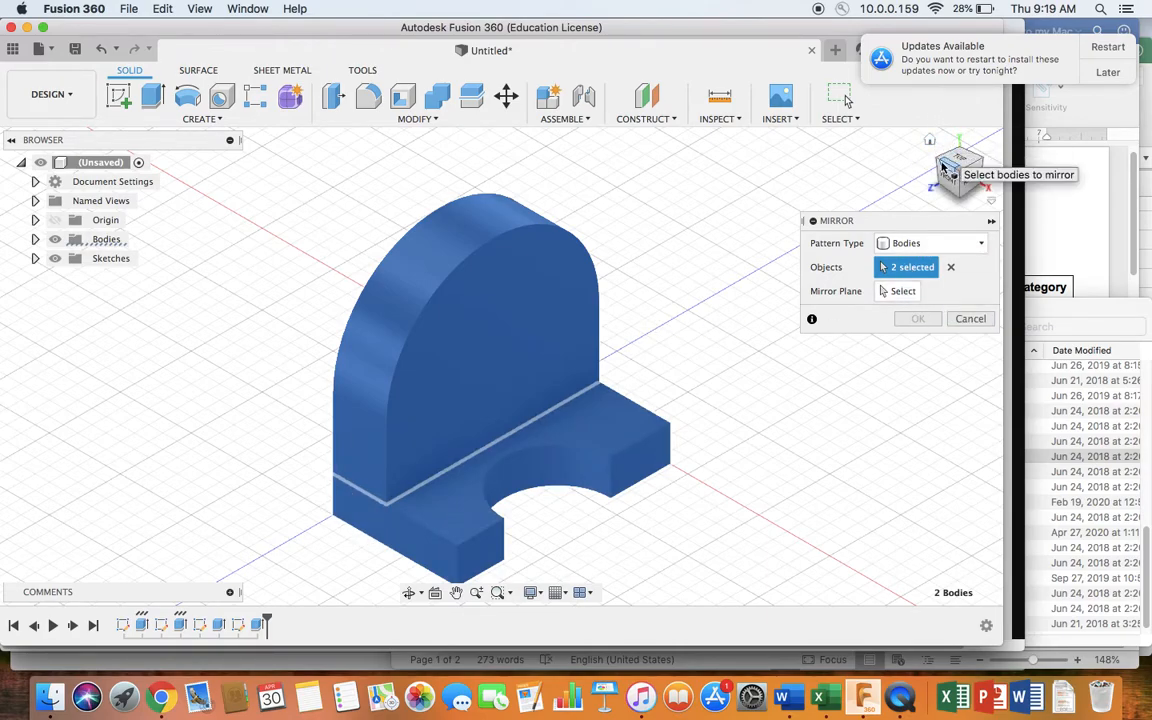
pyautogui.moveTo(943, 162)
pyautogui.mouseDown()
pyautogui.moveTo(963, 178)
pyautogui.moveTo(1040, 166)
pyautogui.moveTo(914, 173)
pyautogui.mouseUp()
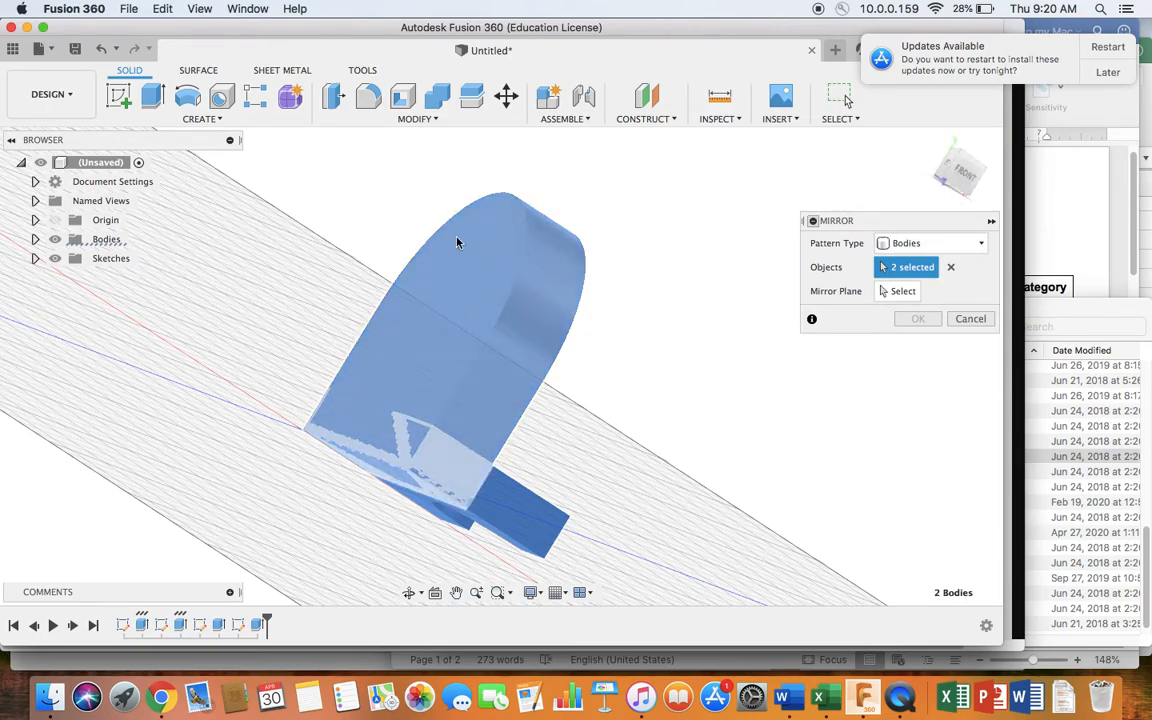
pyautogui.click(895, 291)
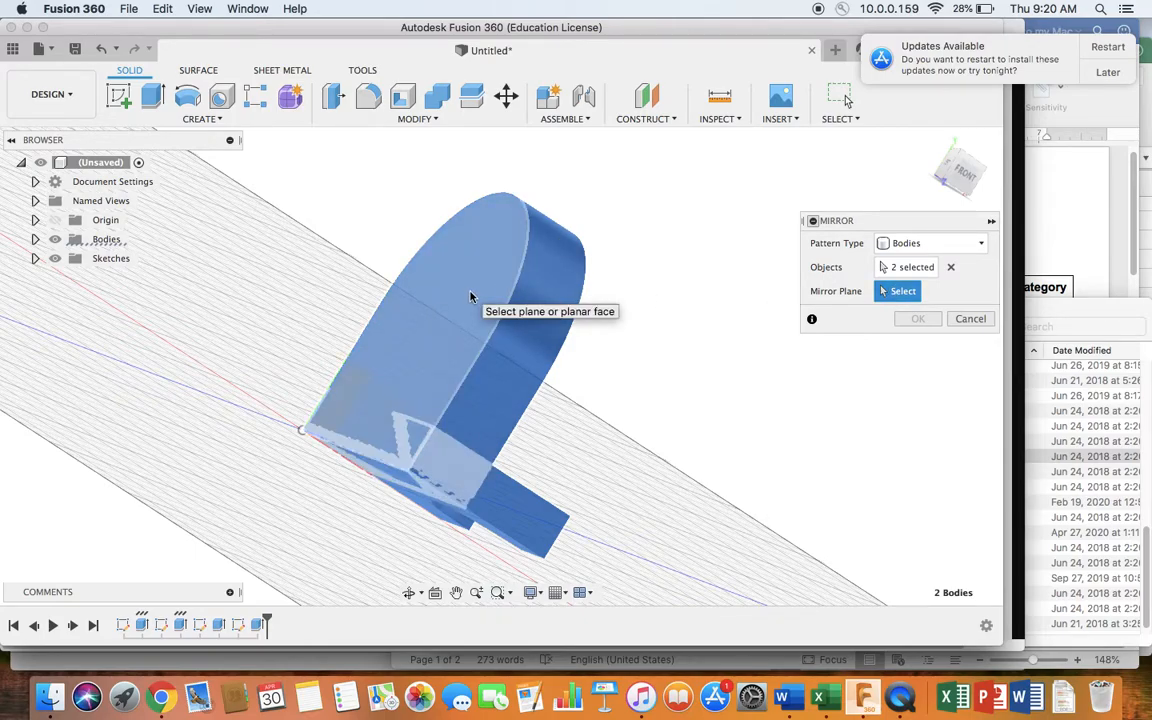
pyautogui.click(471, 296)
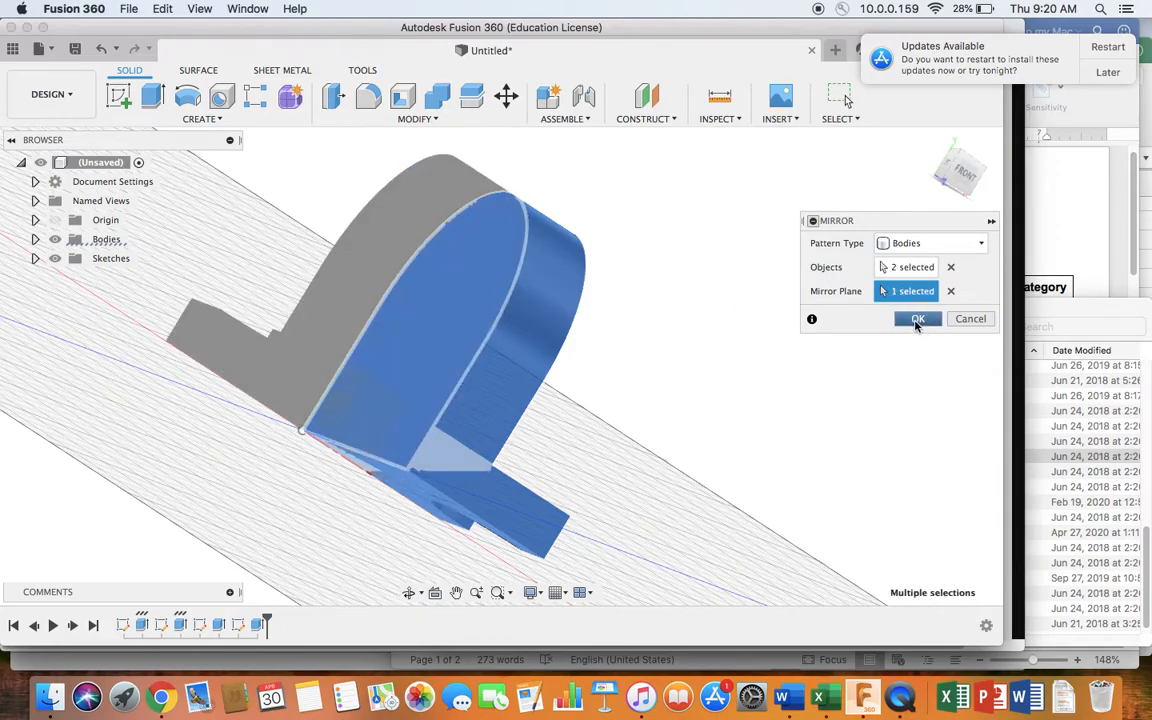
pyautogui.click(917, 319)
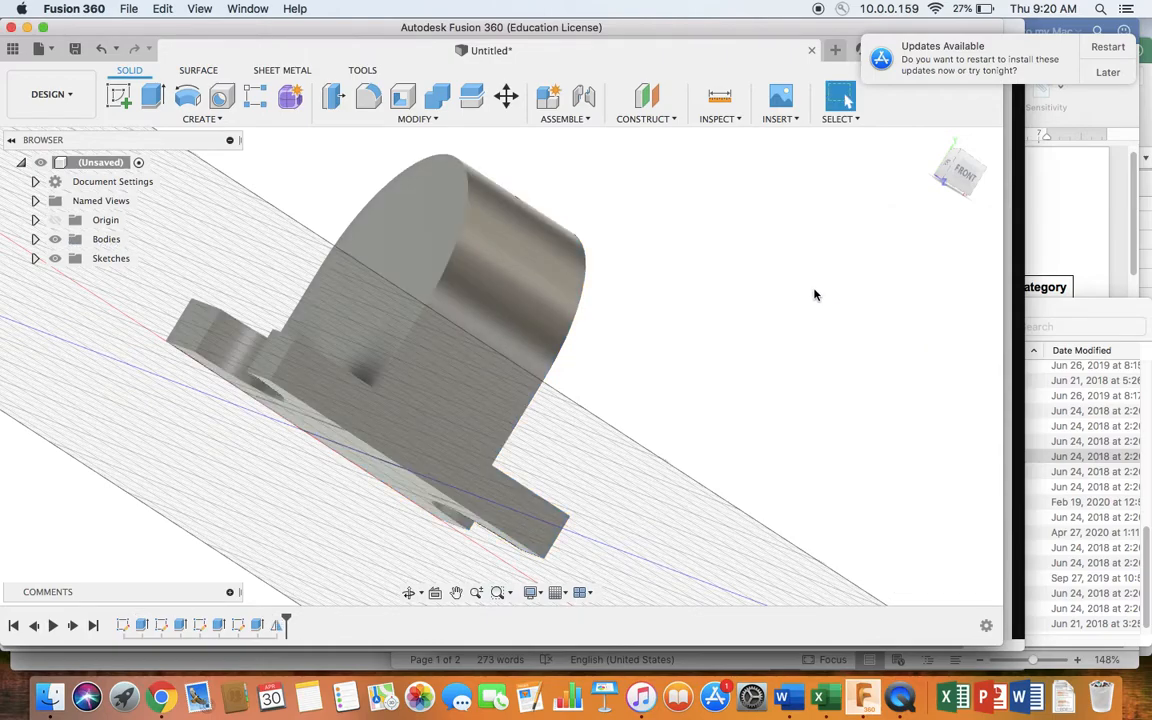
pyautogui.click(930, 141)
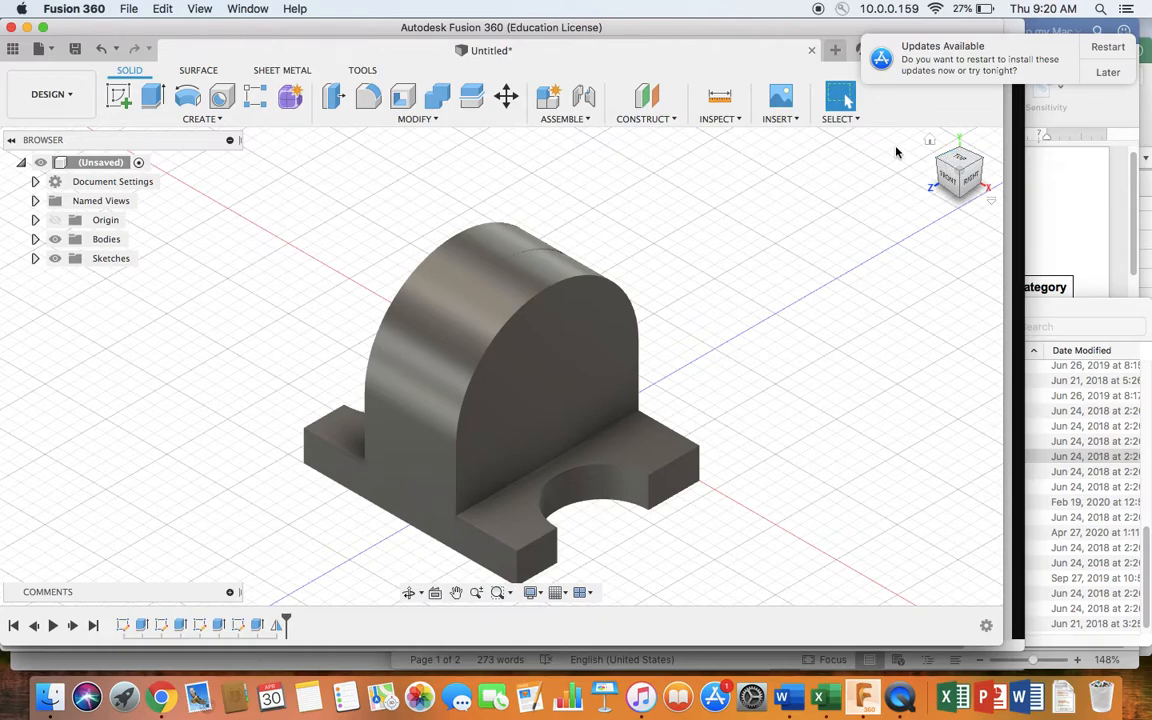
# Turn on the dimension display for Sketch1, the base profile.
pyautogui.click(35, 258)
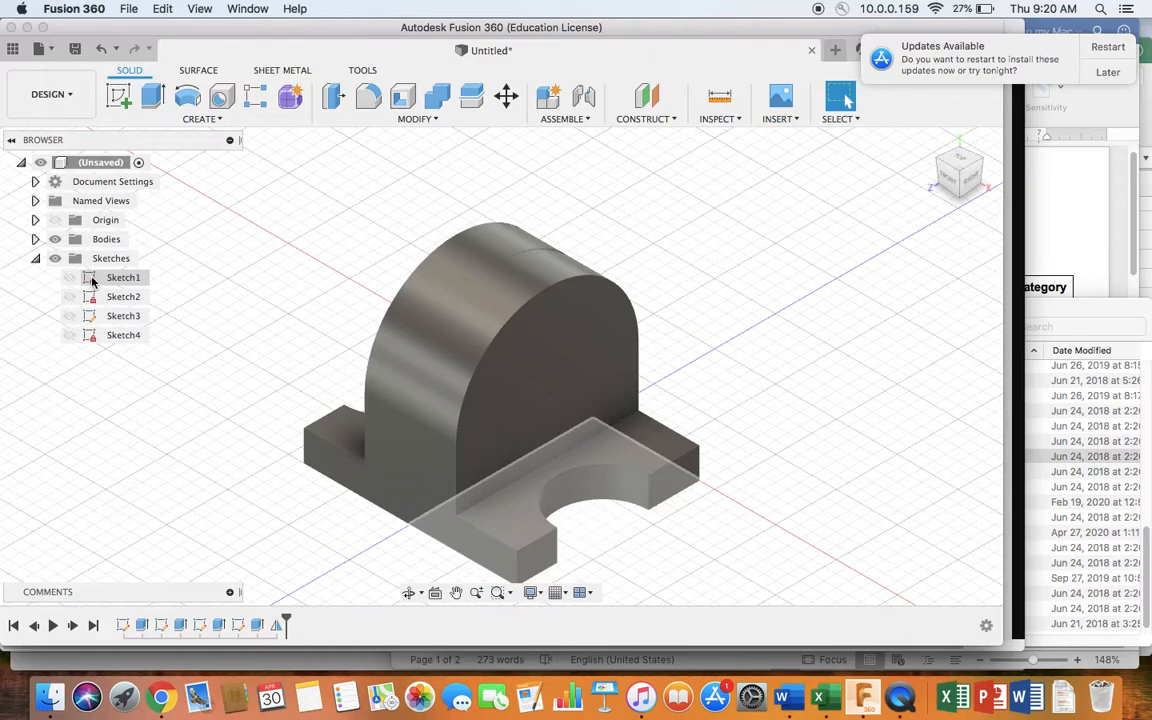
pyautogui.click(95, 279)
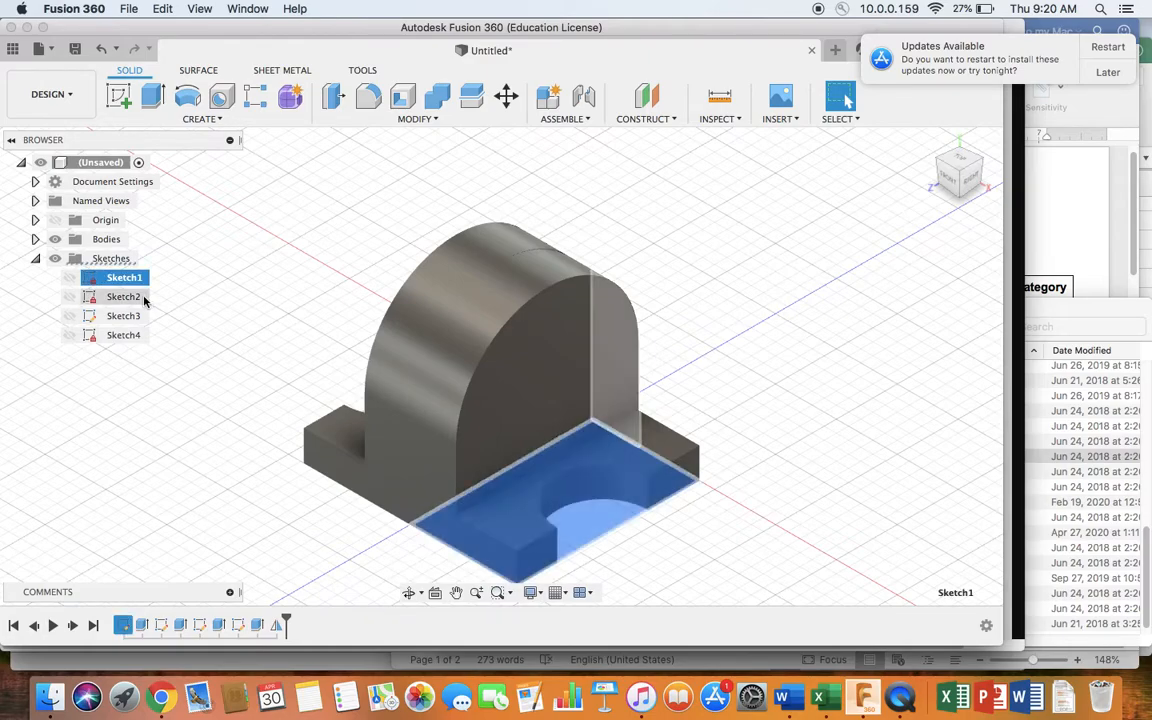
pyautogui.rightClick(93, 283)
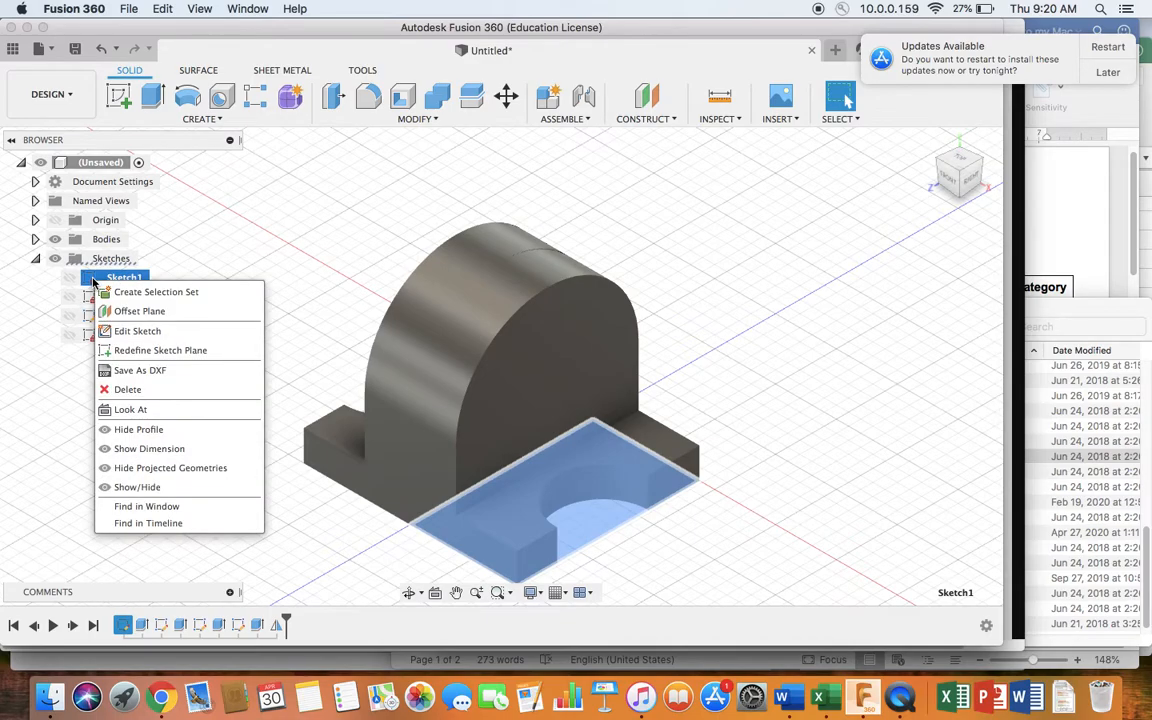
pyautogui.click(128, 453)
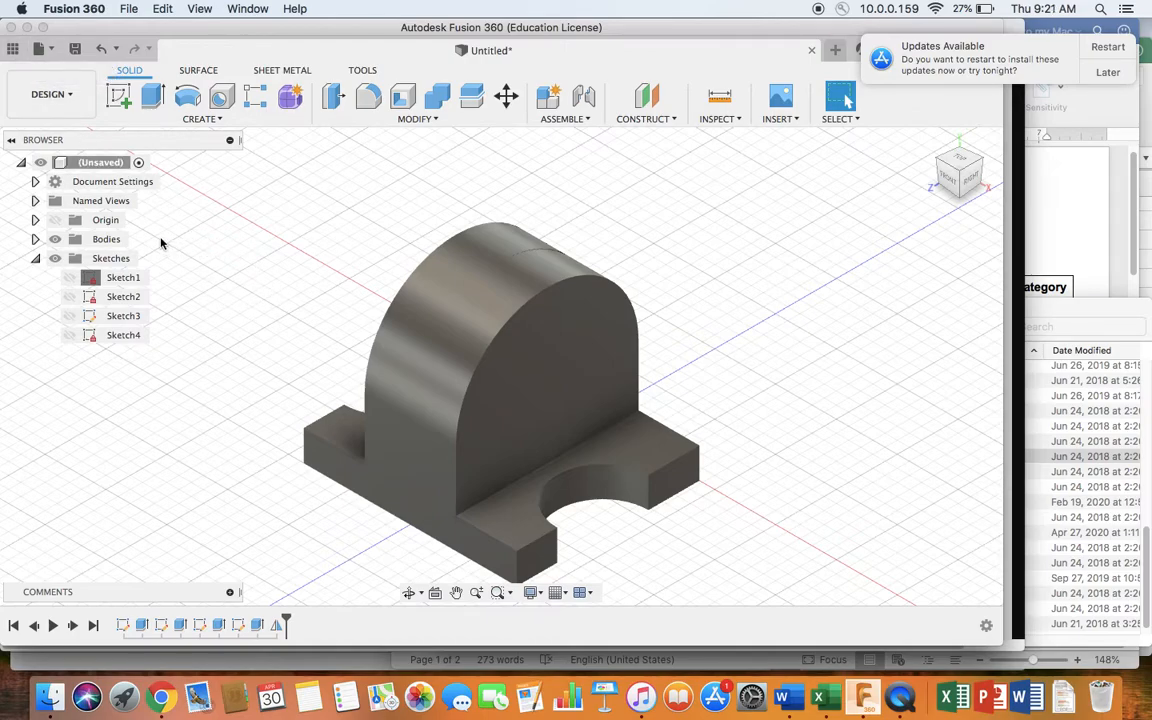
# Save the design in the examples folder, naming it object19a, the author's surname and 4-30 joined by underscores, and select the saved file.
pyautogui.click(14, 51)
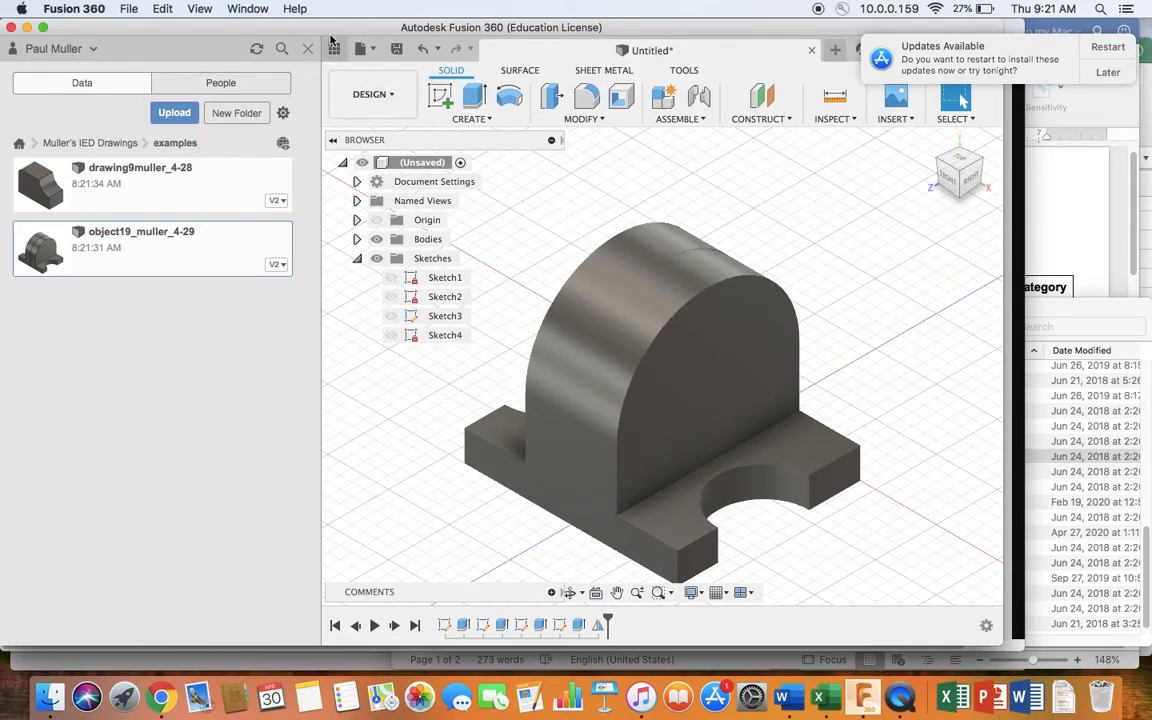
pyautogui.click(362, 52)
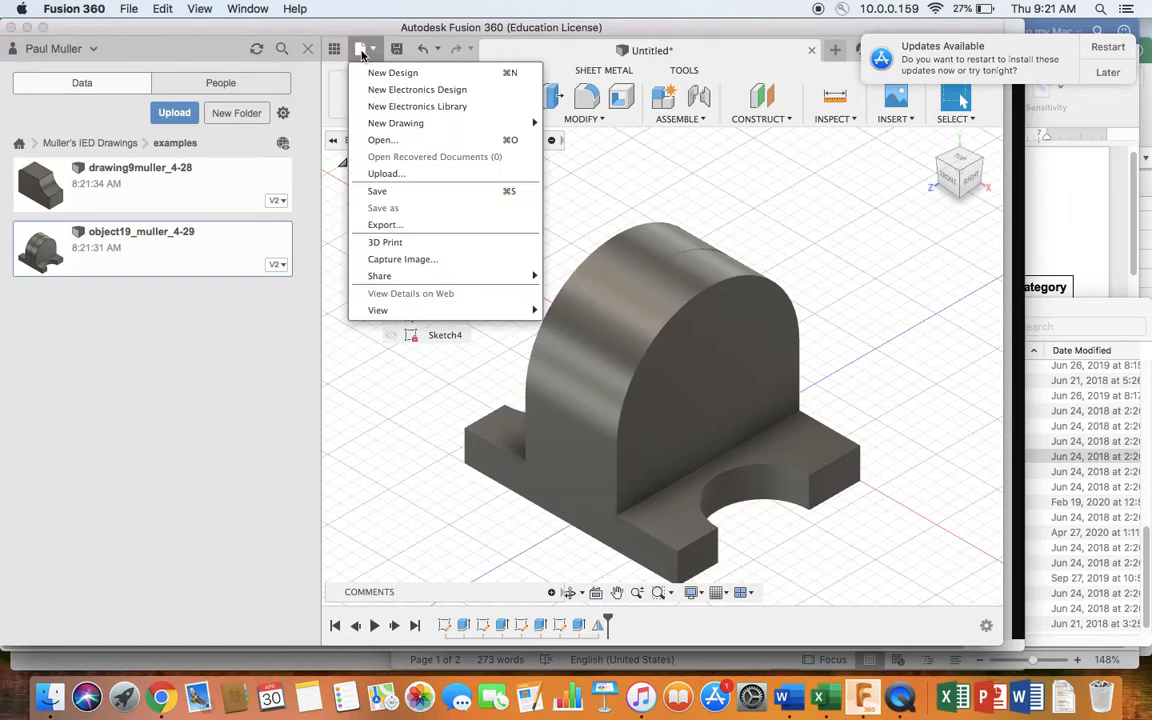
pyautogui.click(393, 193)
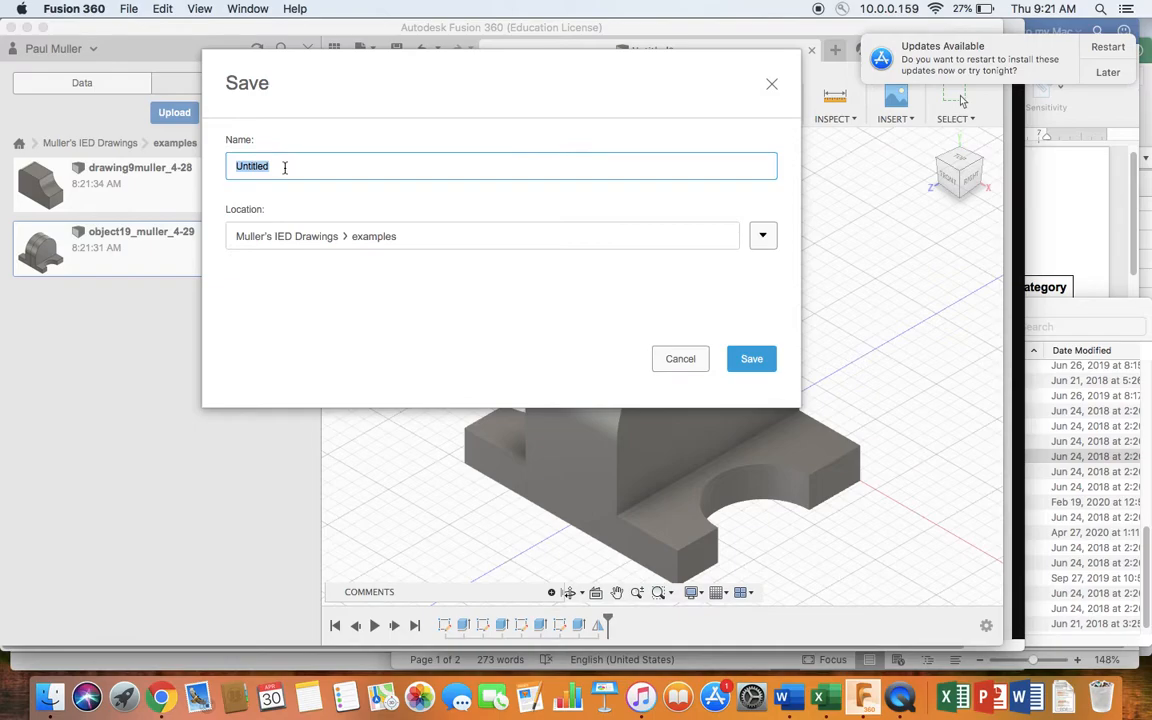
pyautogui.write('object19')
pyautogui.write('a_muller_4')
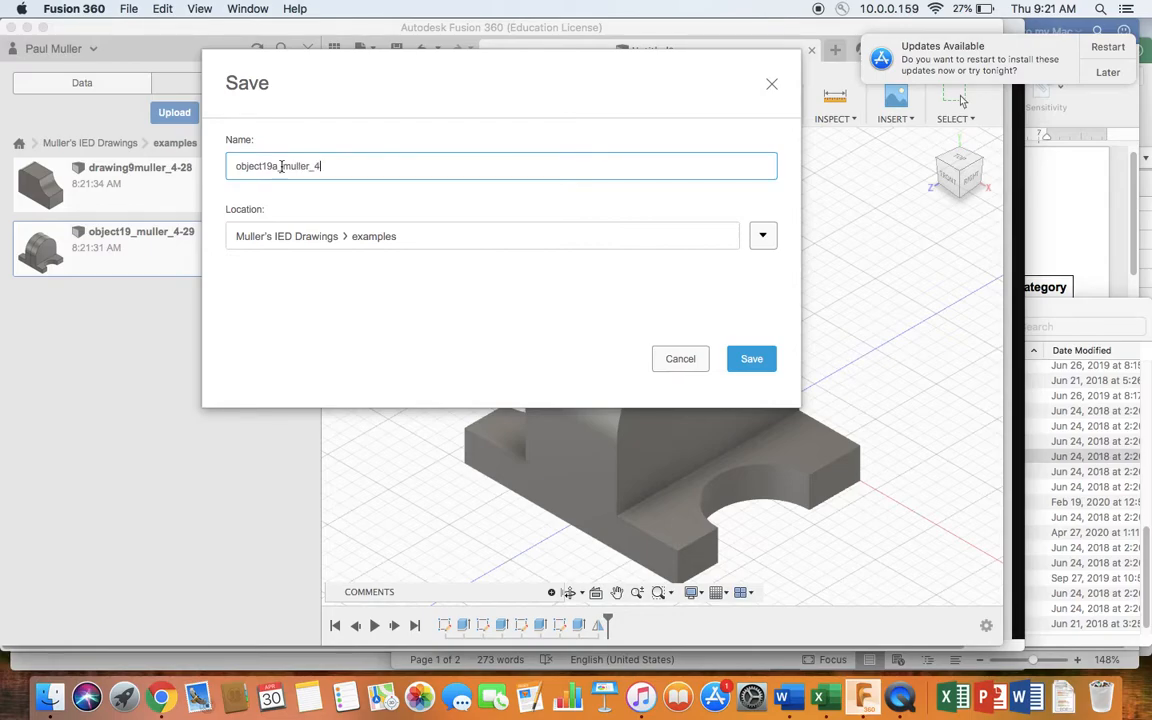
pyautogui.write('-30')
pyautogui.click(757, 364)
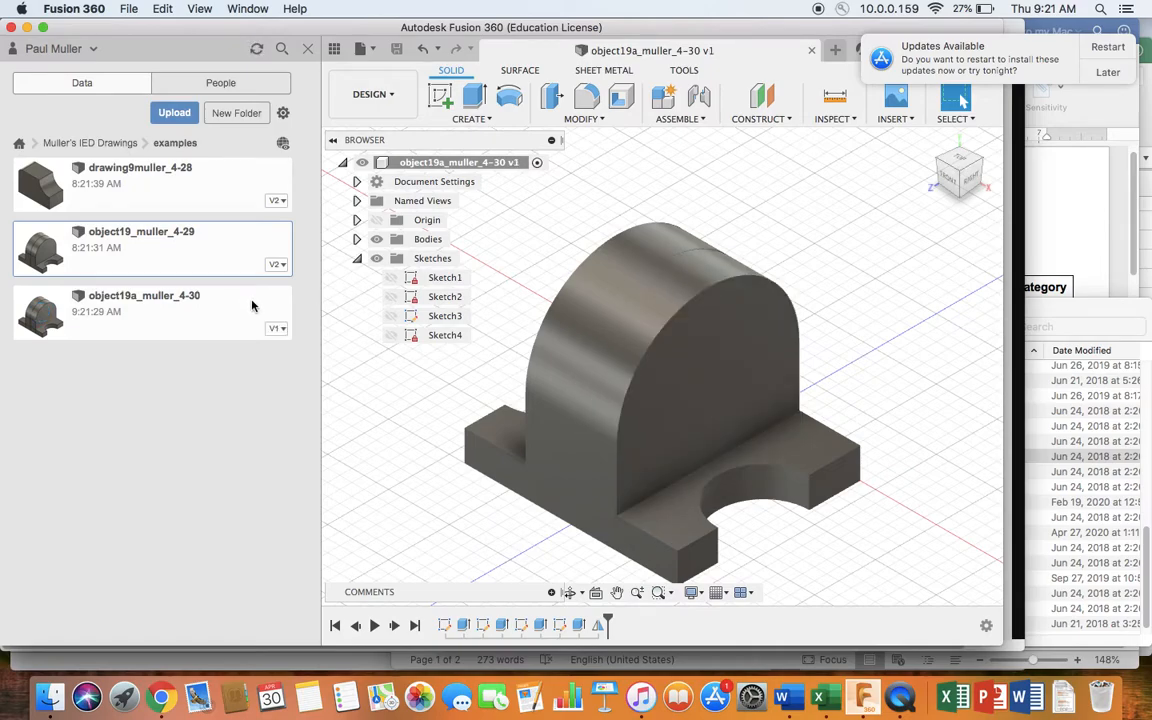
pyautogui.click(127, 296)
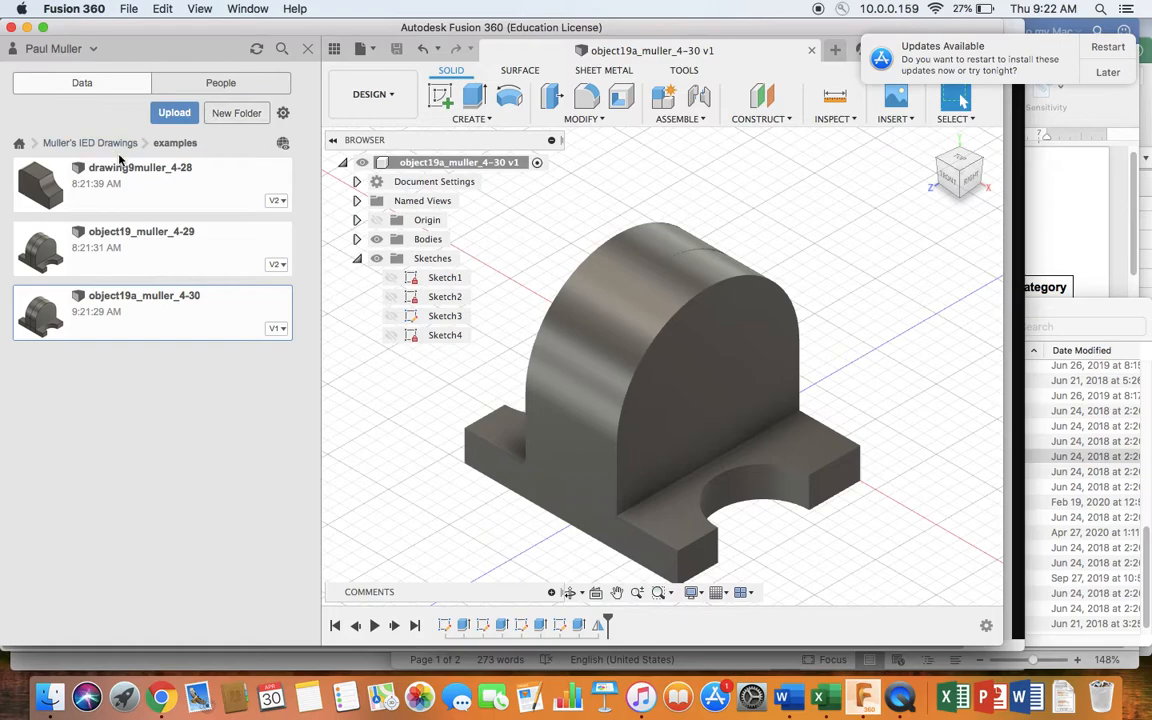
# View the project's members, try the sample text hsfkj in the invitation's e-mail field, and leave the project data.
pyautogui.click(178, 82)
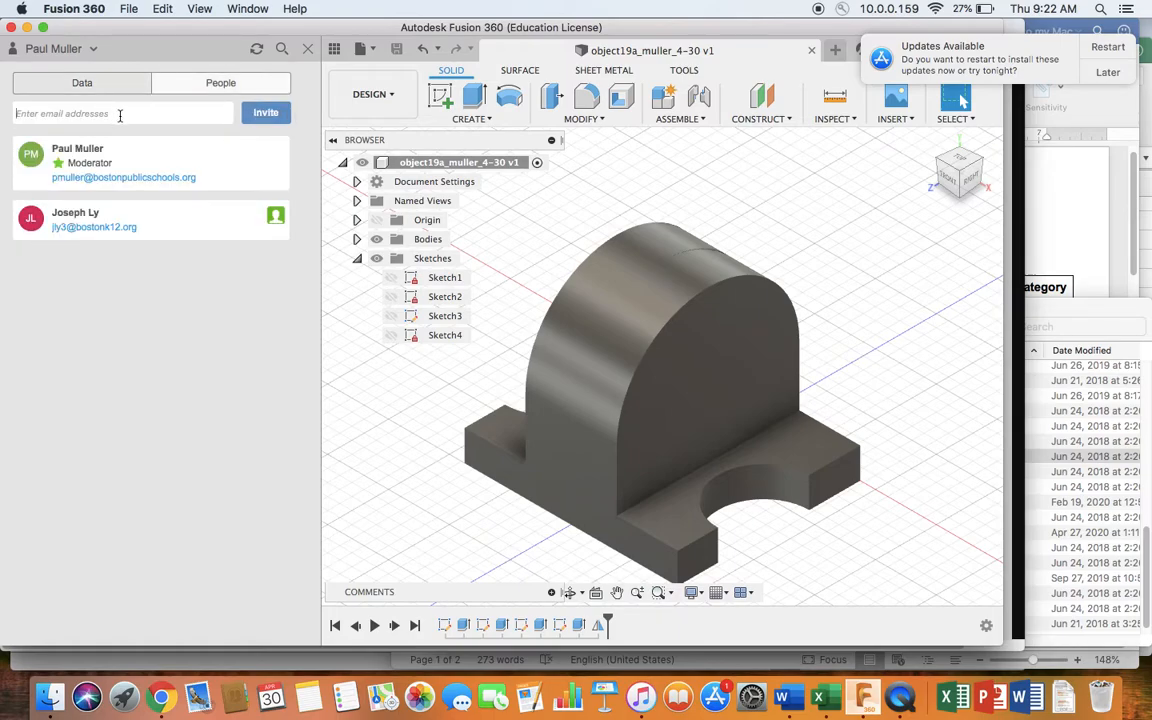
pyautogui.write('hsfkj')
pyautogui.press('Return')
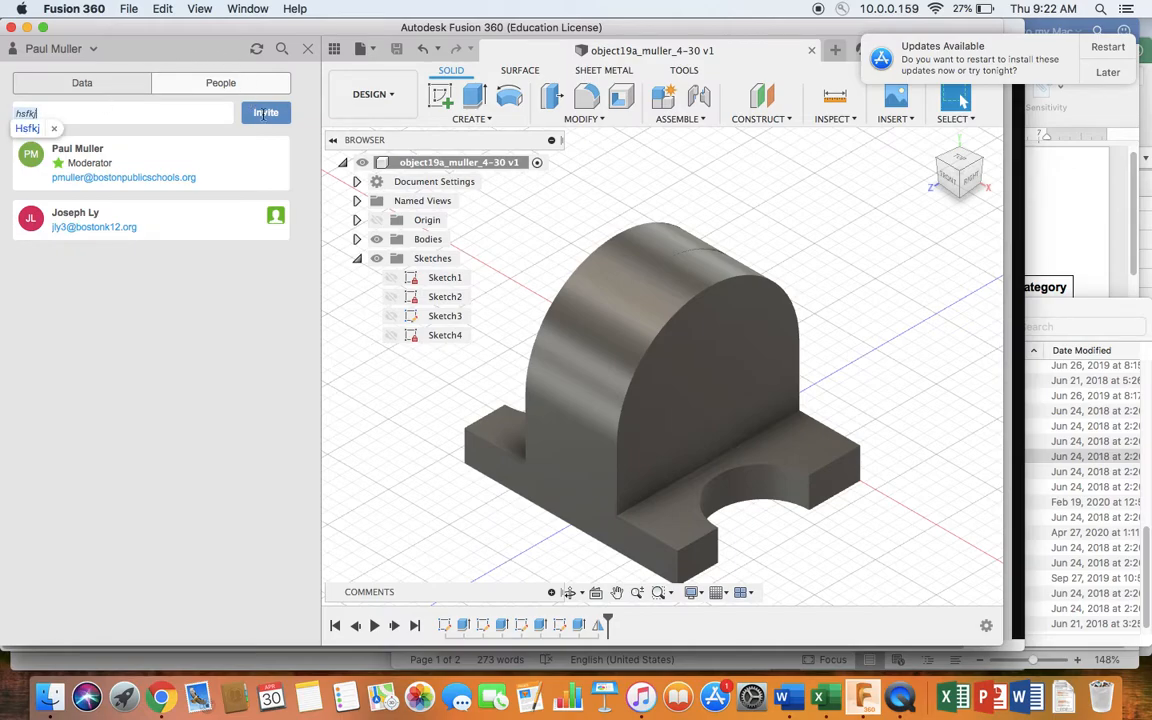
pyautogui.click(334, 48)
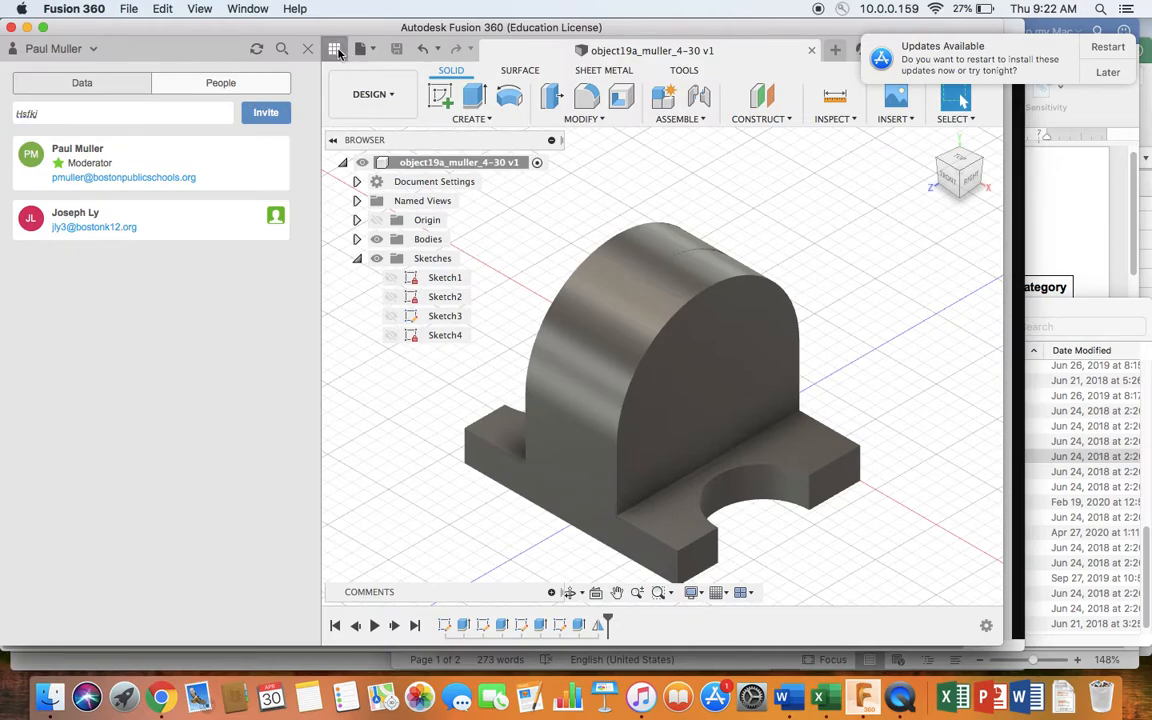